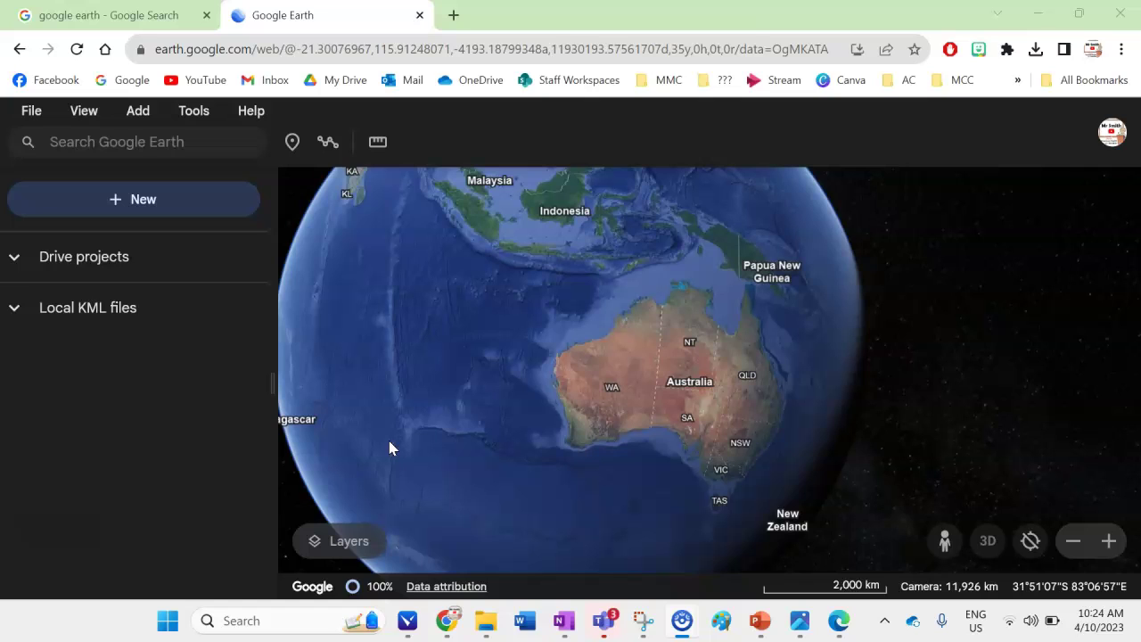
Set the map's layer style to Clean, with no borders, labels, places or roads.
left_click(87, 116)
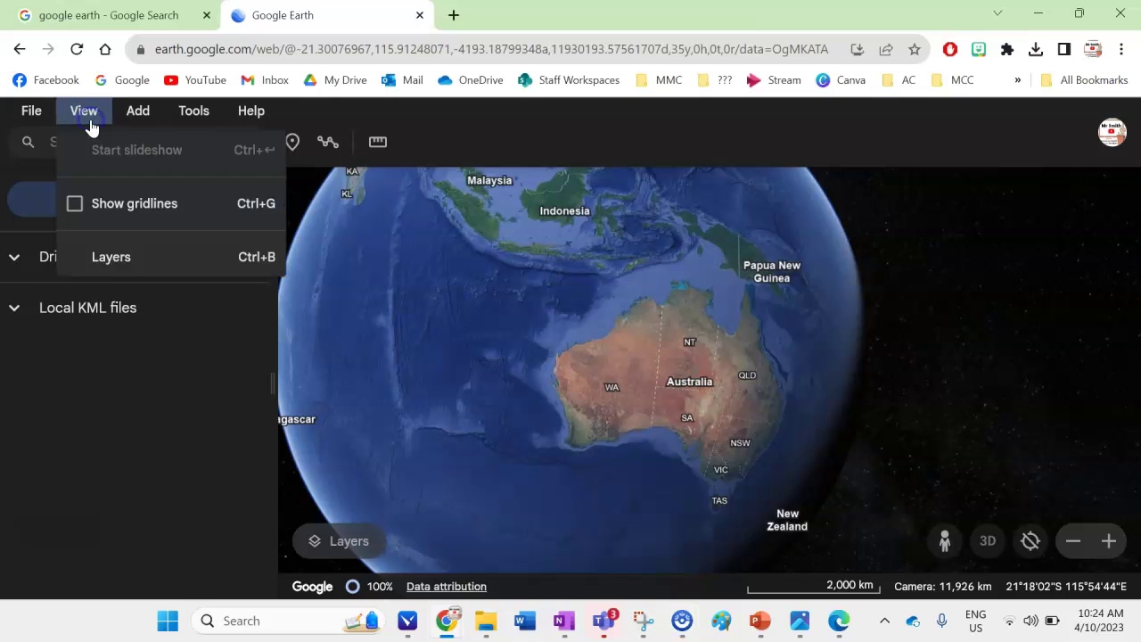
left_click(110, 261)
left_click(384, 380)
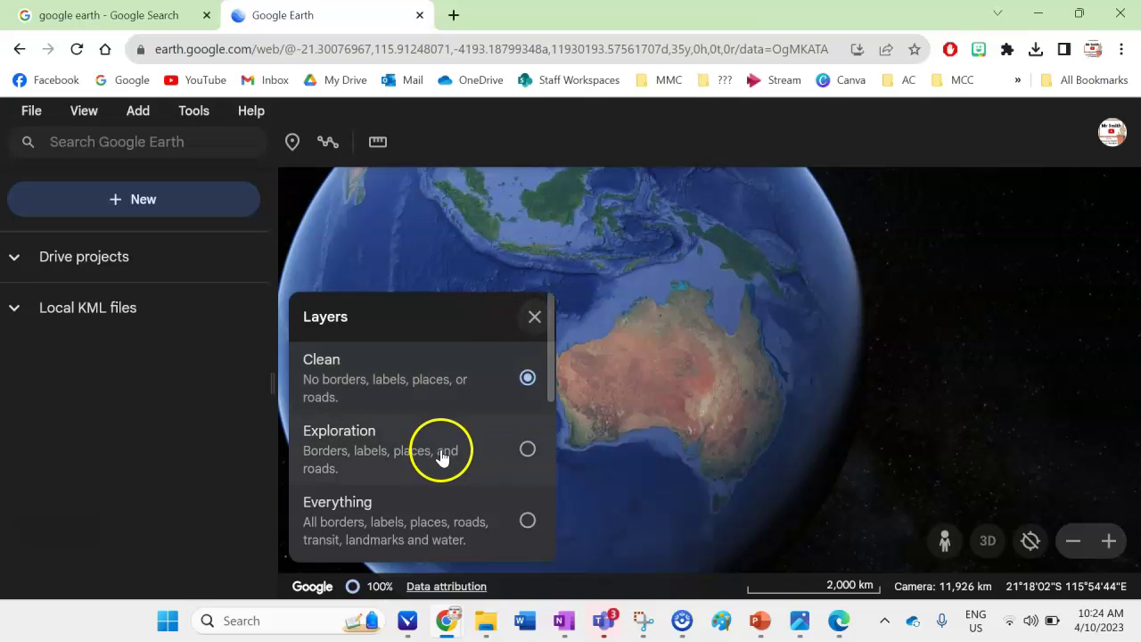
left_click(441, 457)
left_click(438, 383)
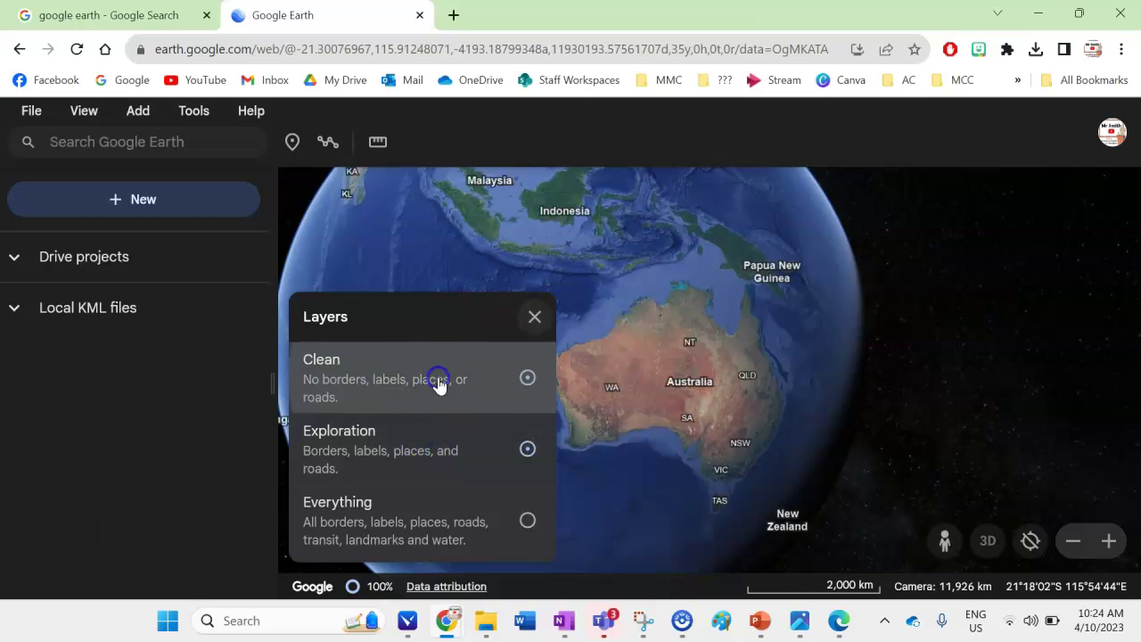
left_click(535, 319)
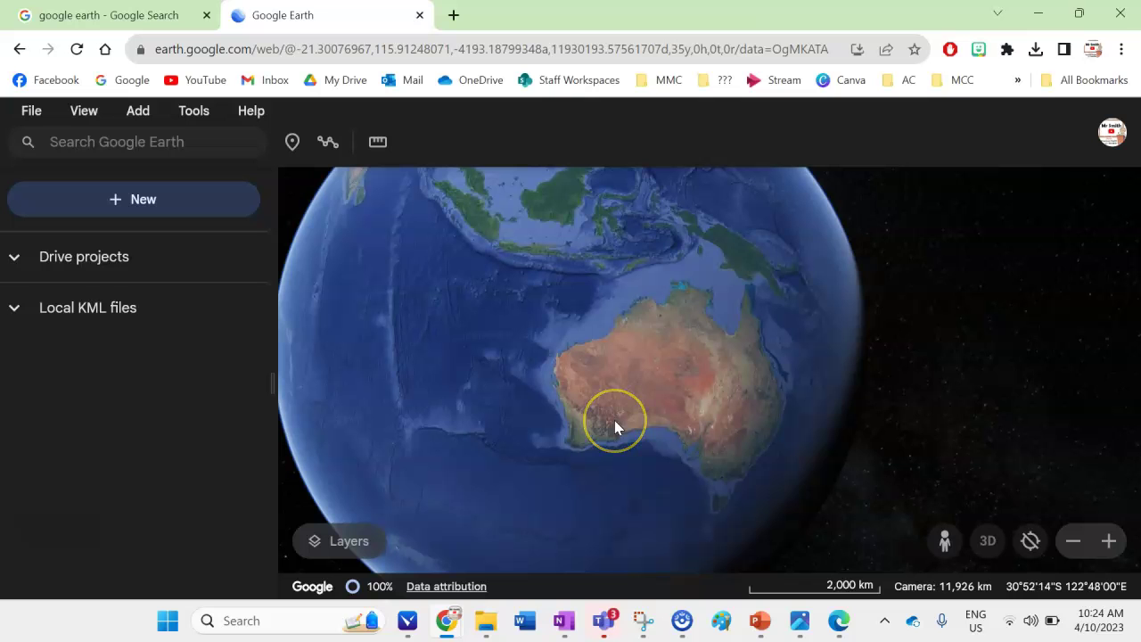
Rotate the globe around Australia and reset its orientation to north.
left_click_drag(615, 420, 585, 390, "shift")
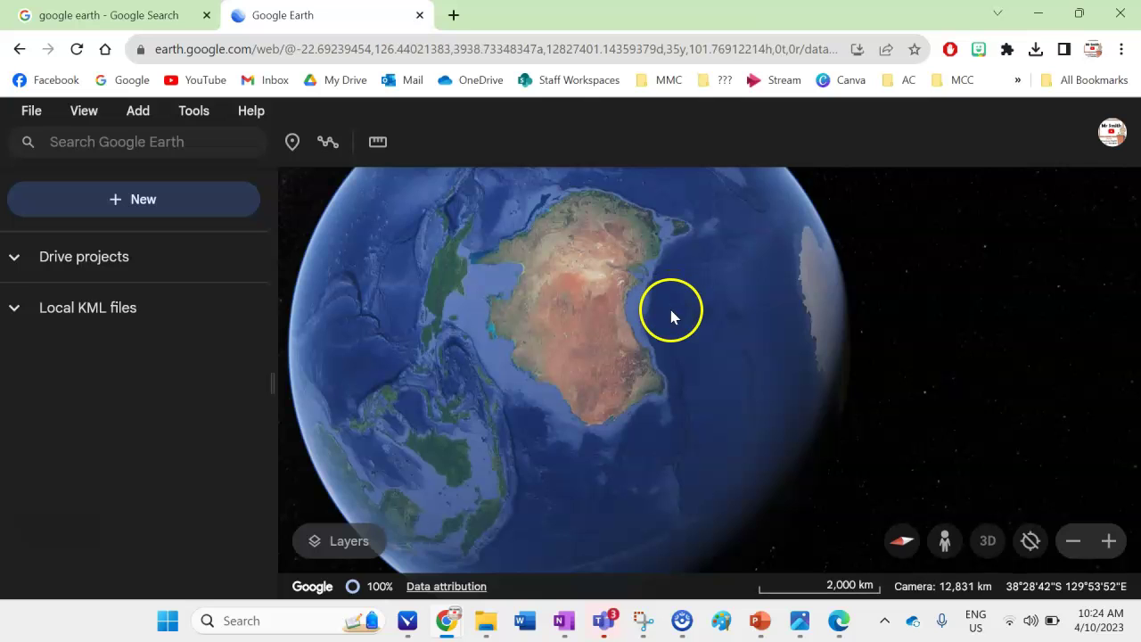
left_click(901, 544)
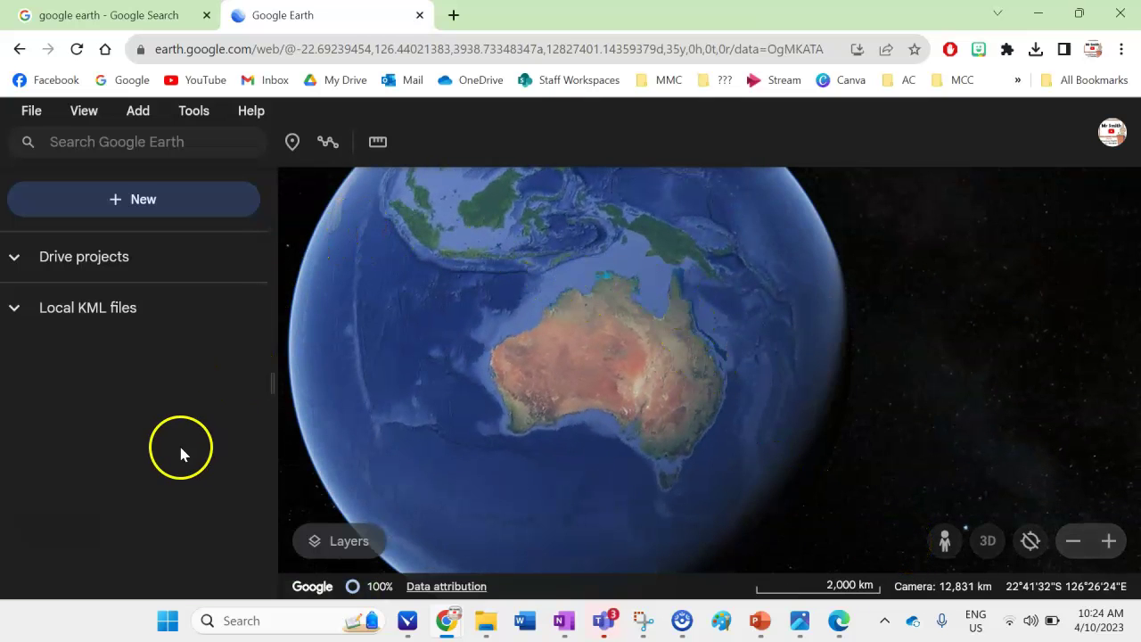
Create a new local KML file rather than a Drive project.
left_click(143, 200)
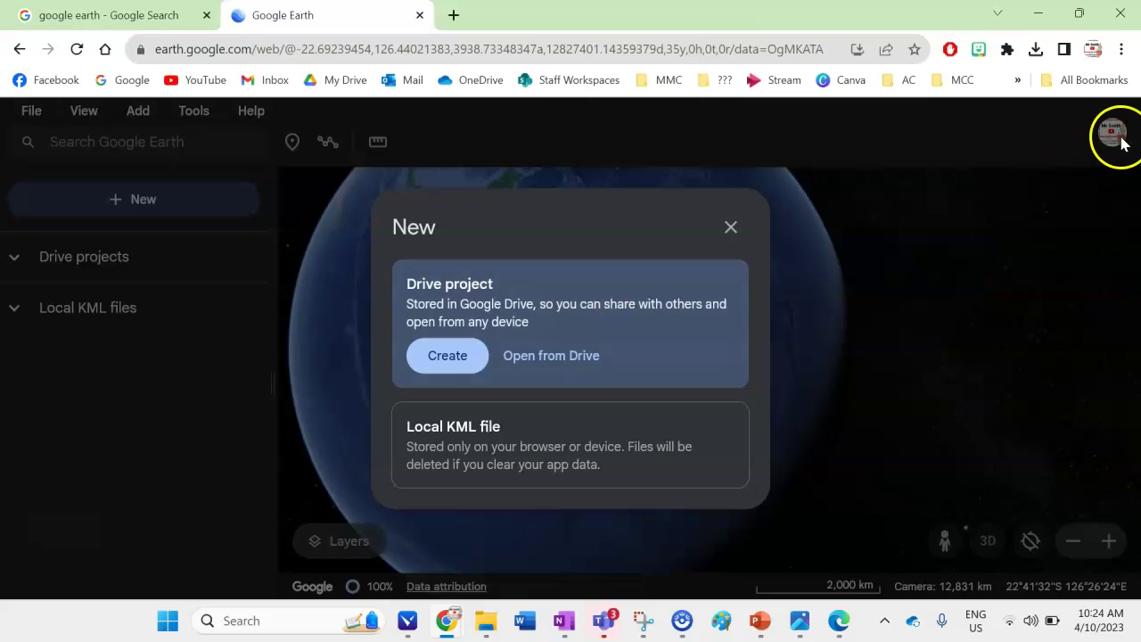
left_click(634, 453)
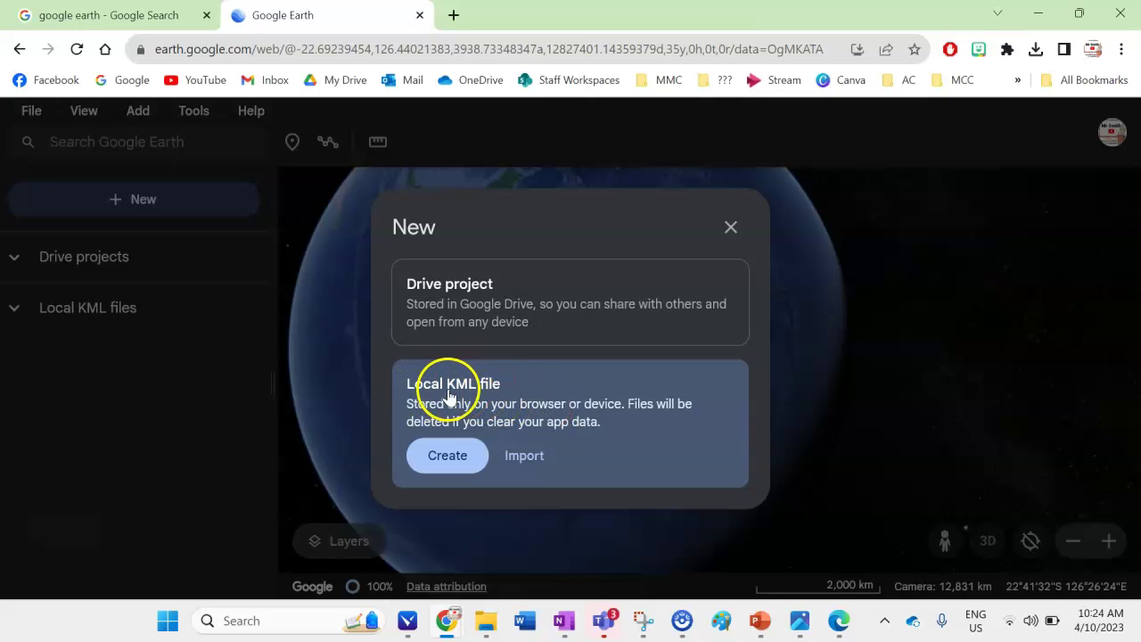
left_click(449, 458)
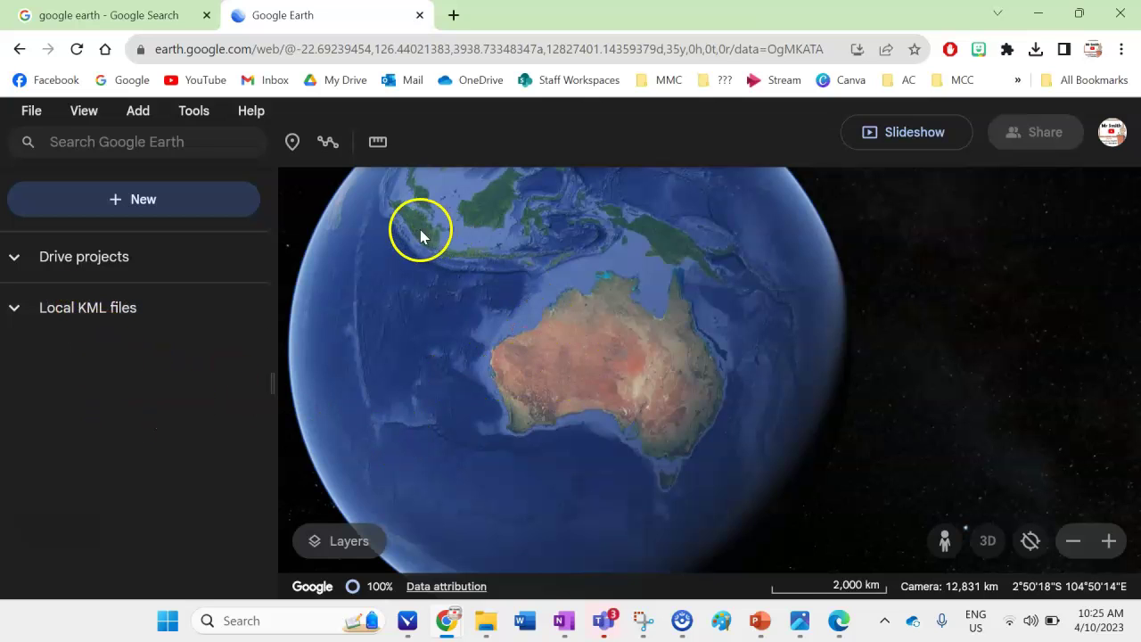
Go to Wooli NSW from the recent searches, close its info card, frame the township and narrow the side panel.
left_click(147, 145)
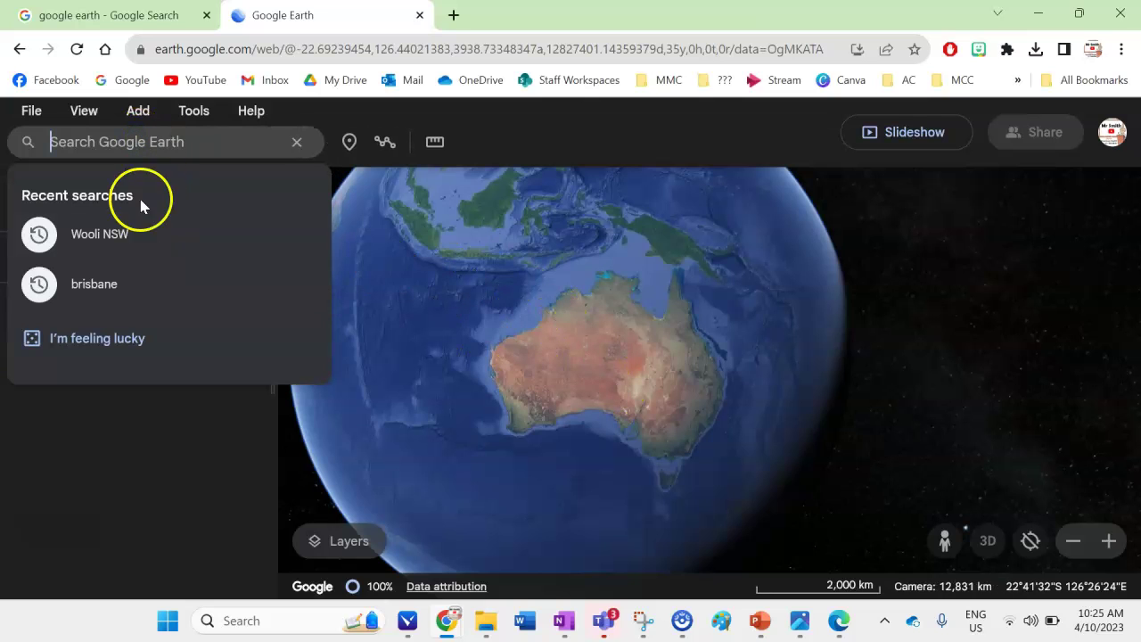
left_click(113, 243)
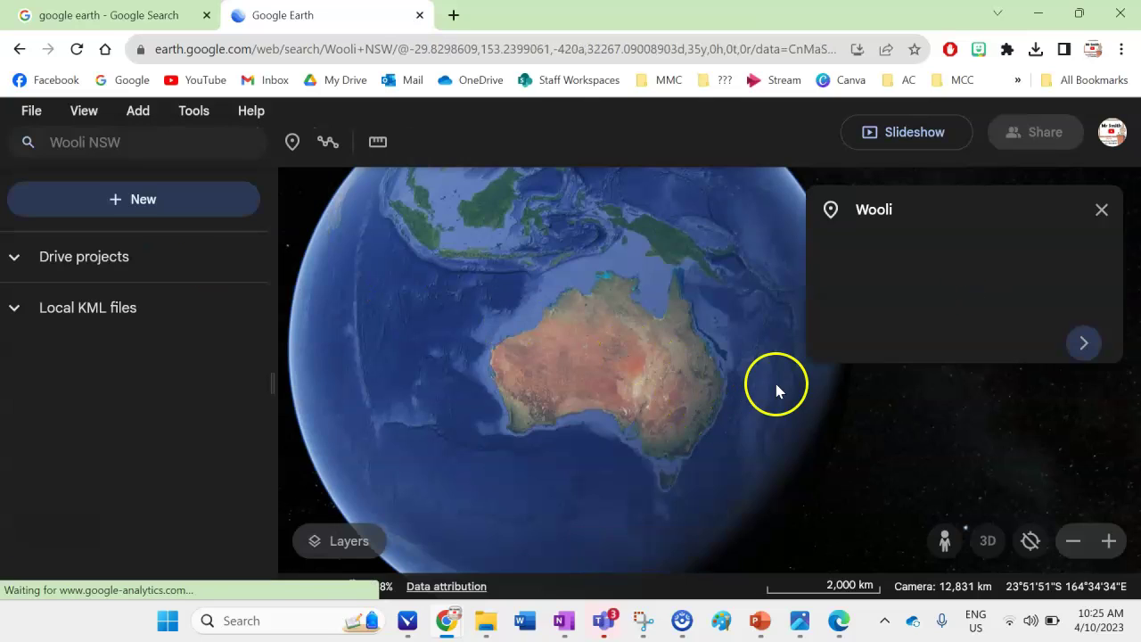
left_click(1102, 210)
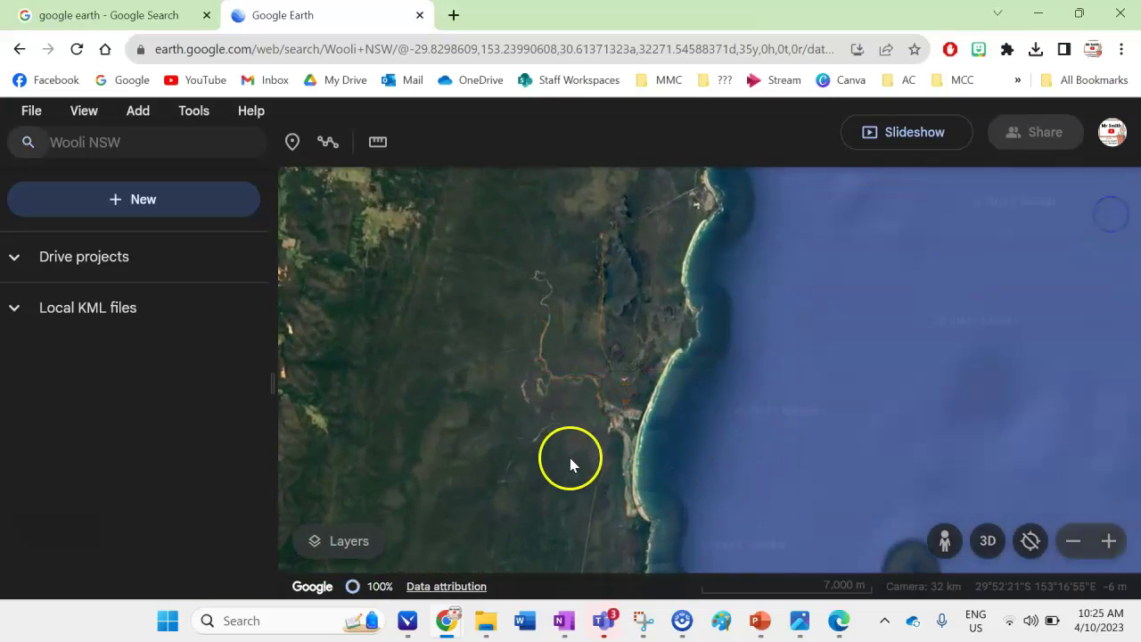
scroll(615, 449, "up", 5)
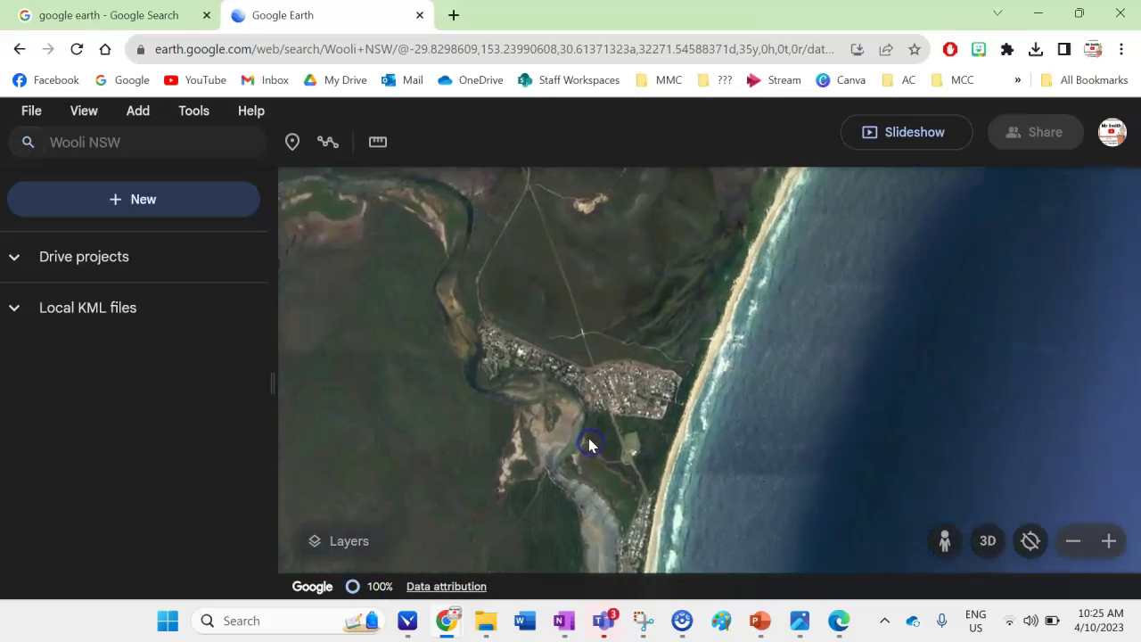
scroll(616, 428, "up", 3)
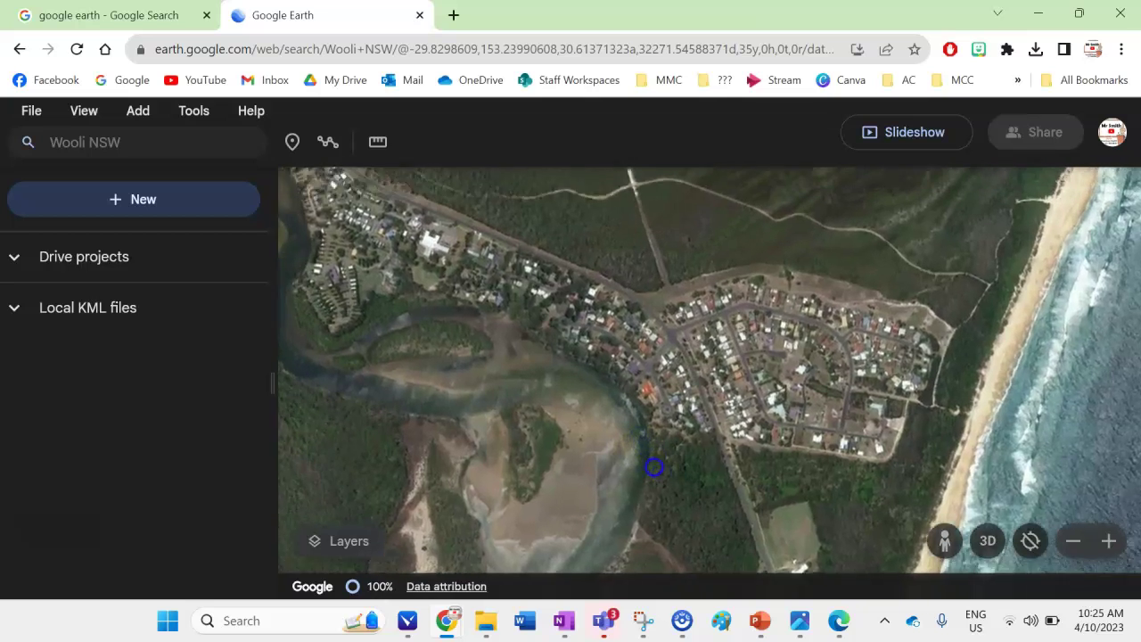
left_click_drag(282, 397, 198, 386)
left_click_drag(418, 437, 382, 444)
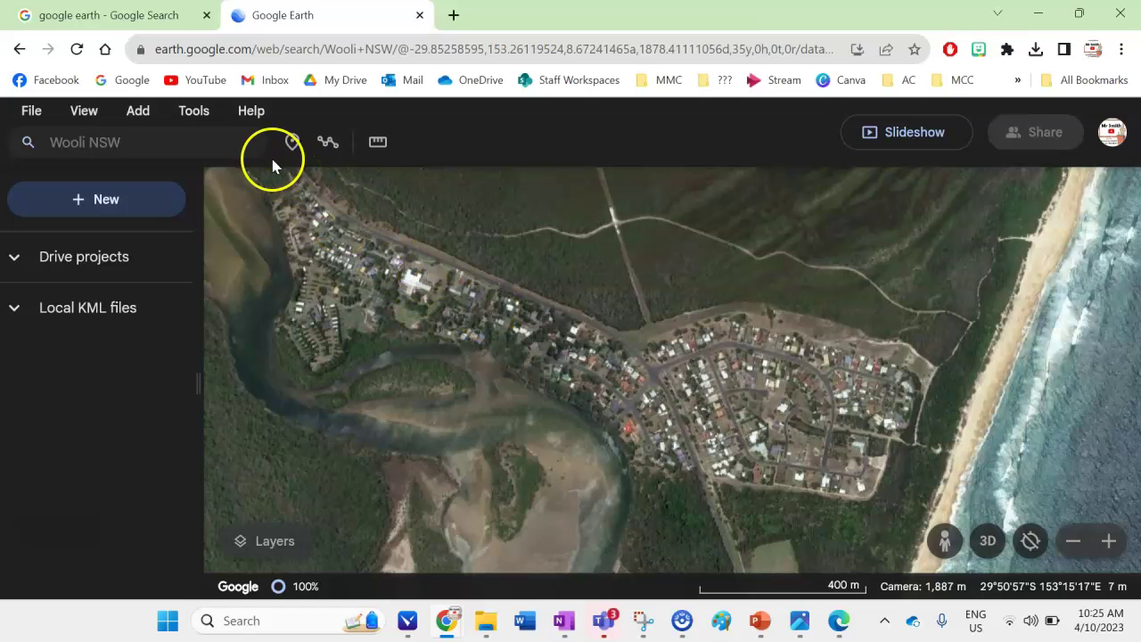
Add a placemark on the large white-roofed building in the northwest of town and title it "Wooli Hotel".
left_click(292, 145)
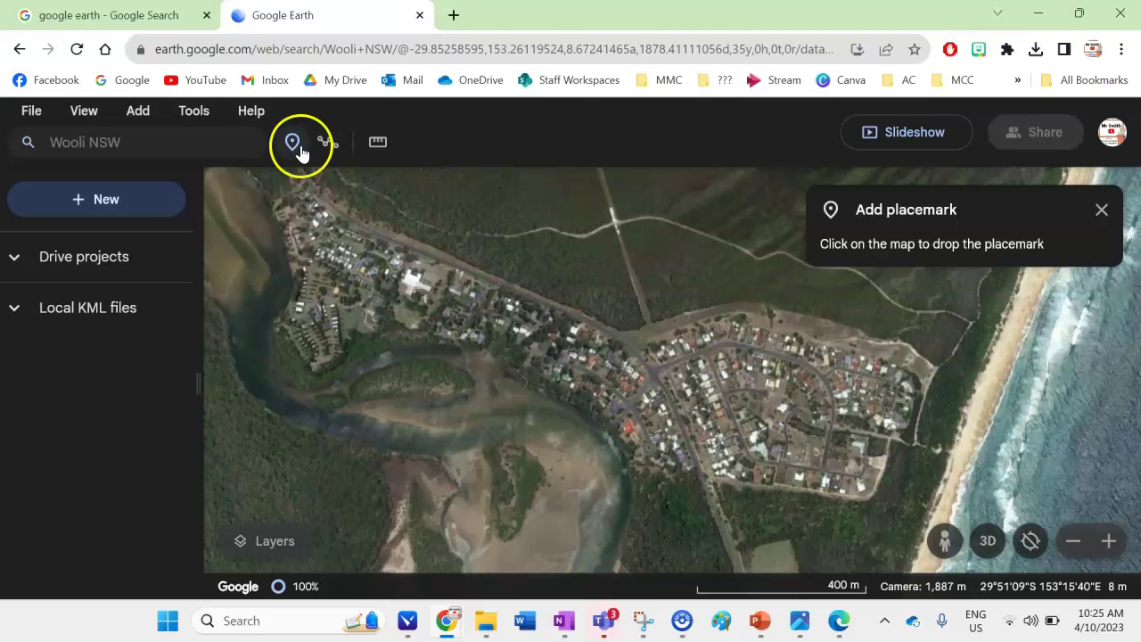
left_click(413, 284)
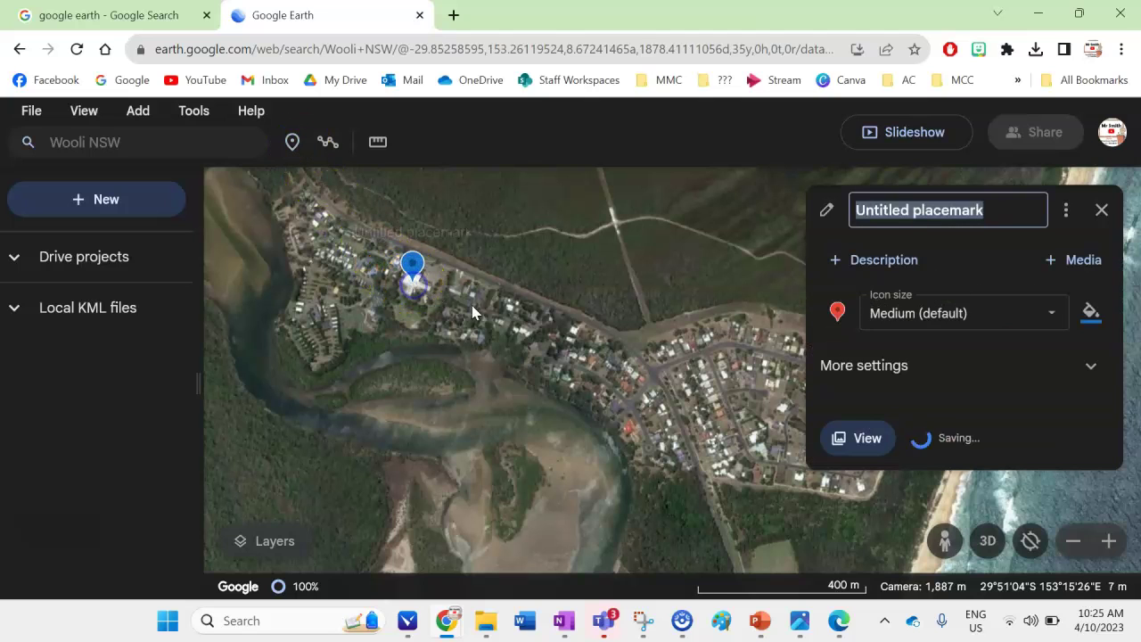
type("Wooli Hotel")
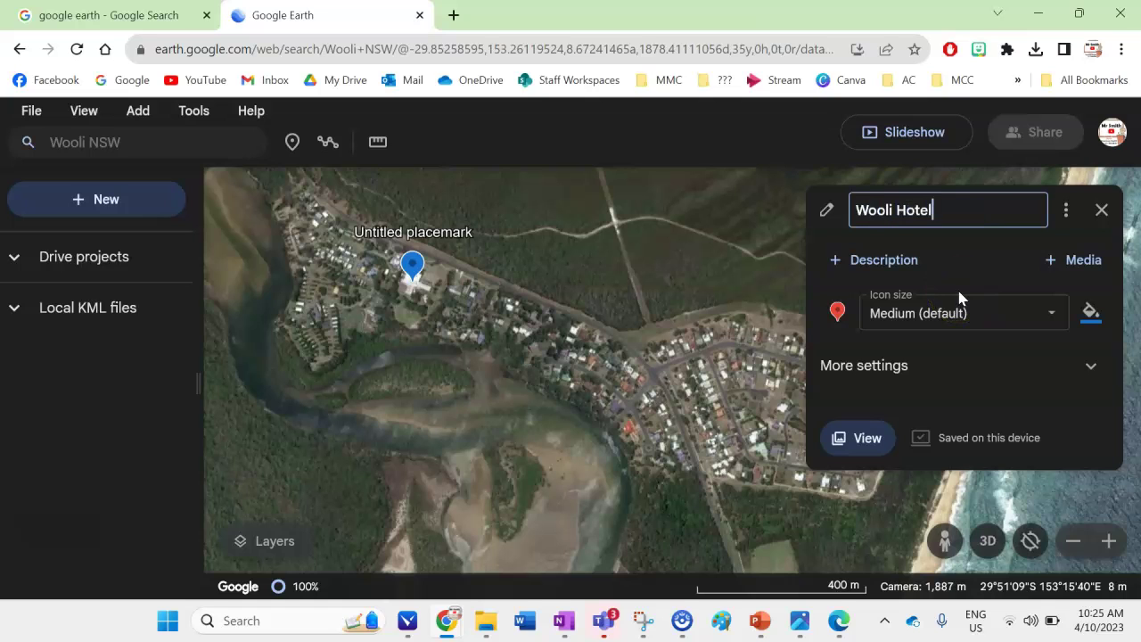
Look through the placemark icons, colour the Wooli Hotel placemark dark green and close its settings.
left_click(839, 321)
left_click(1102, 389)
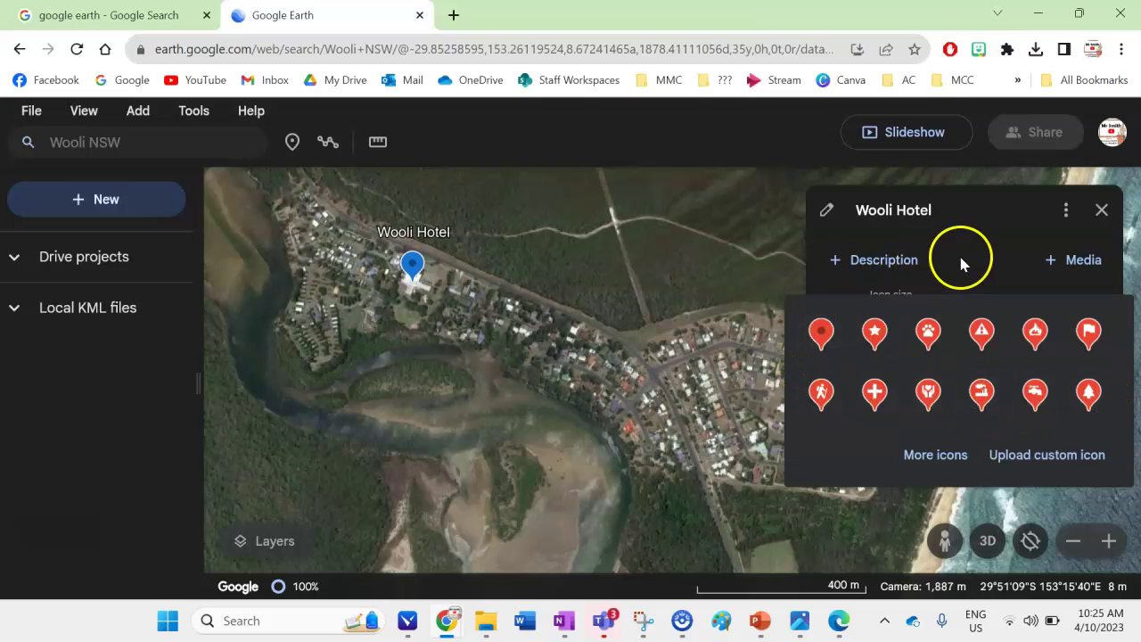
left_click(981, 266)
left_click(1087, 317)
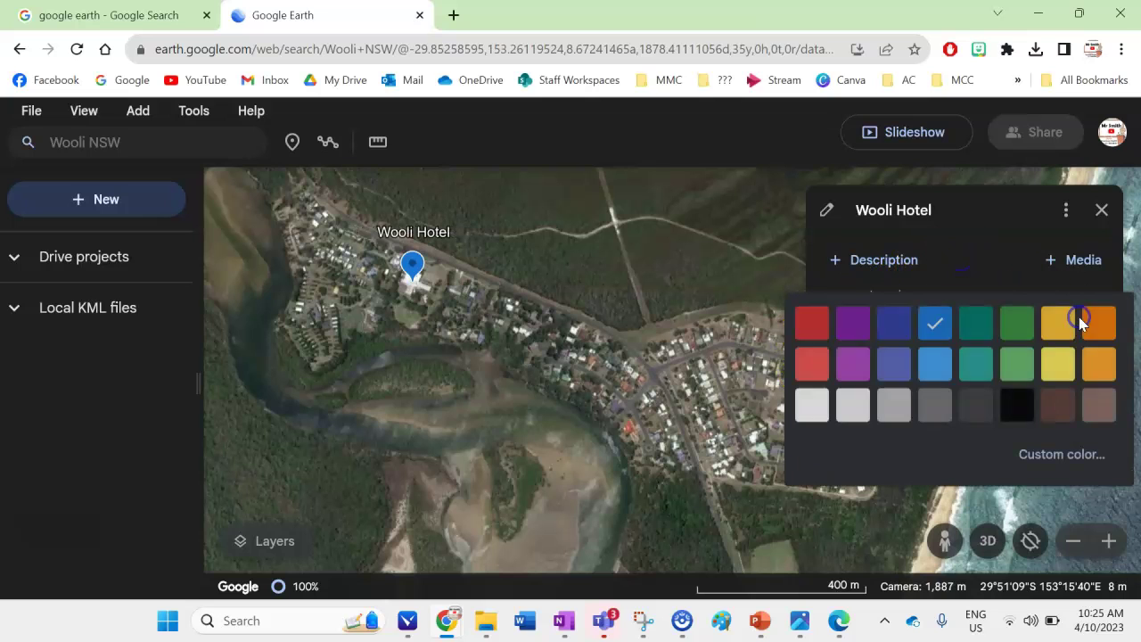
left_click(1017, 324)
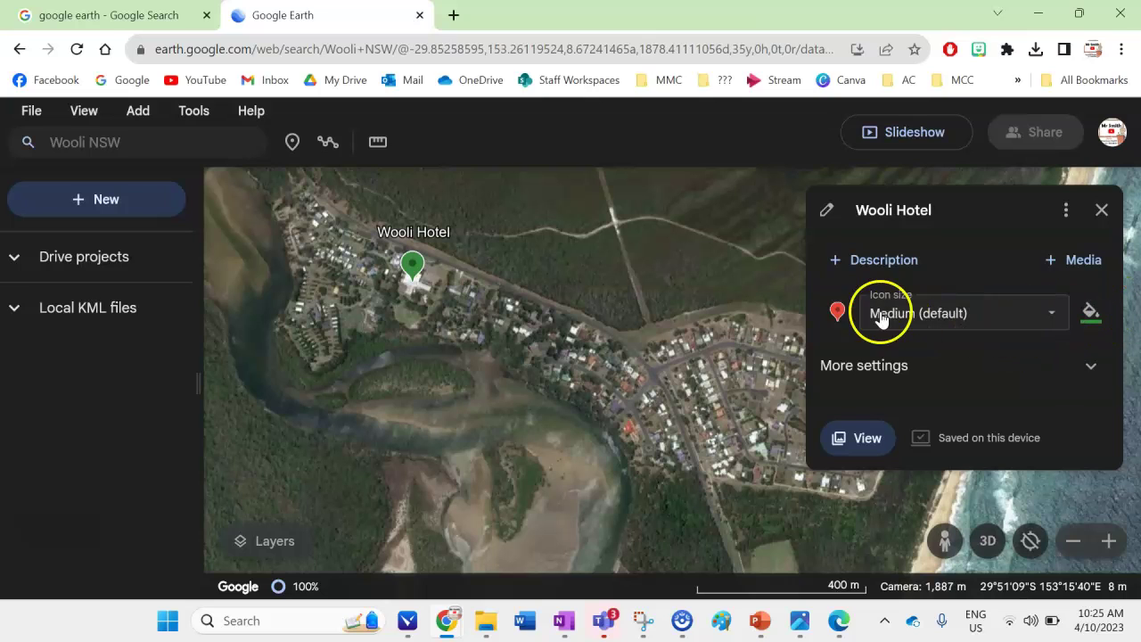
left_click(951, 213)
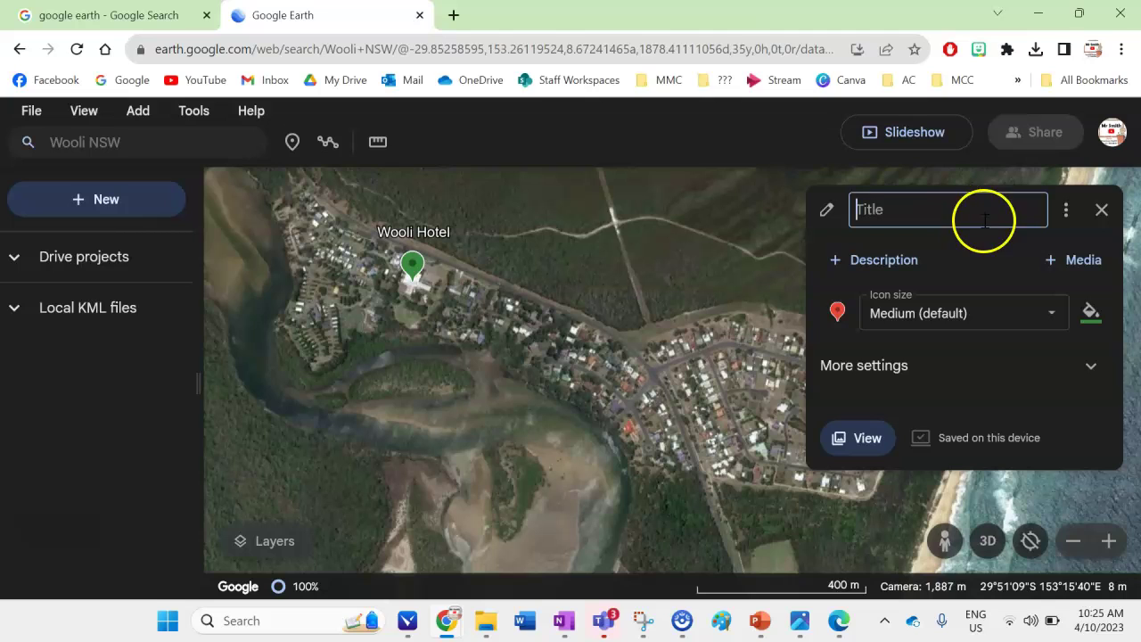
left_click(1102, 212)
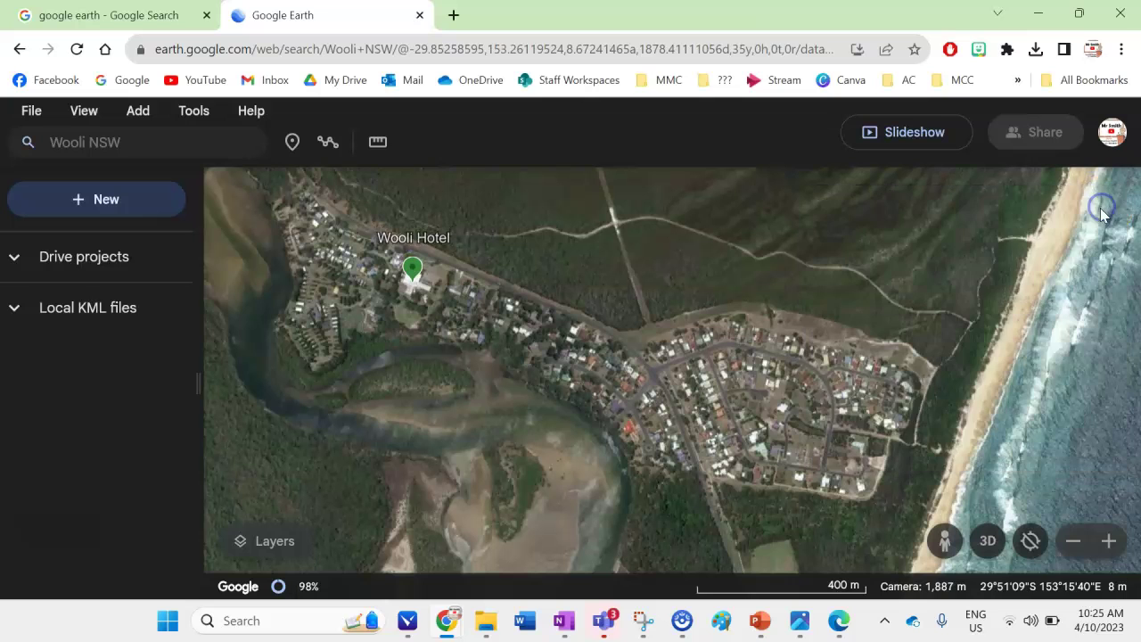
Add a second placemark near the river, just west of the Wooli Hotel placemark, clear its title field and close its settings.
left_click(293, 143)
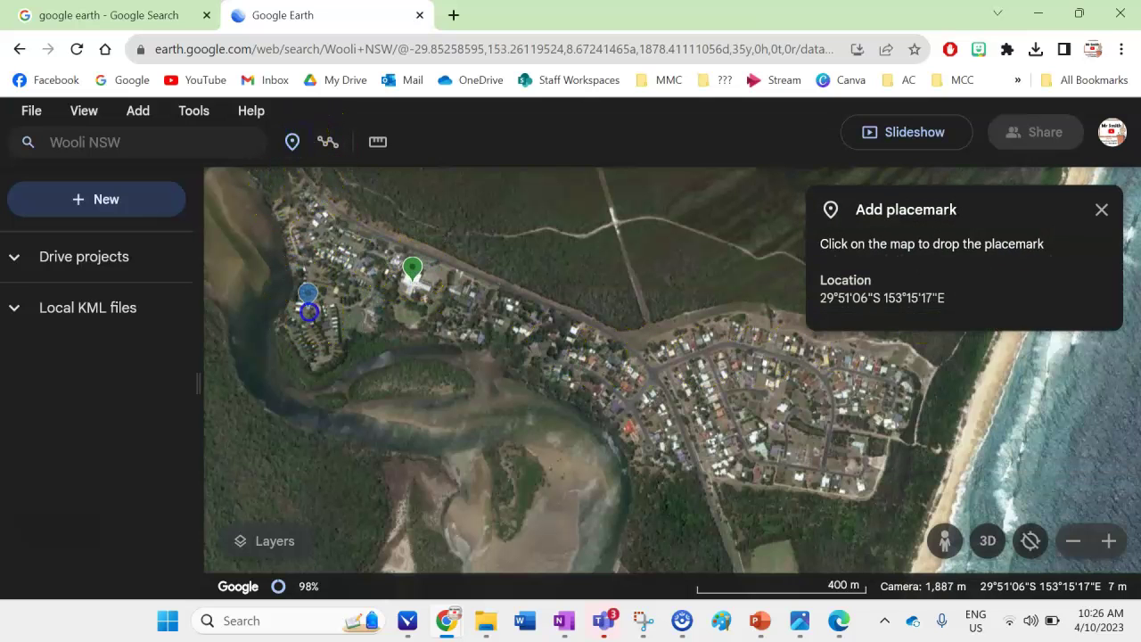
left_click(309, 311)
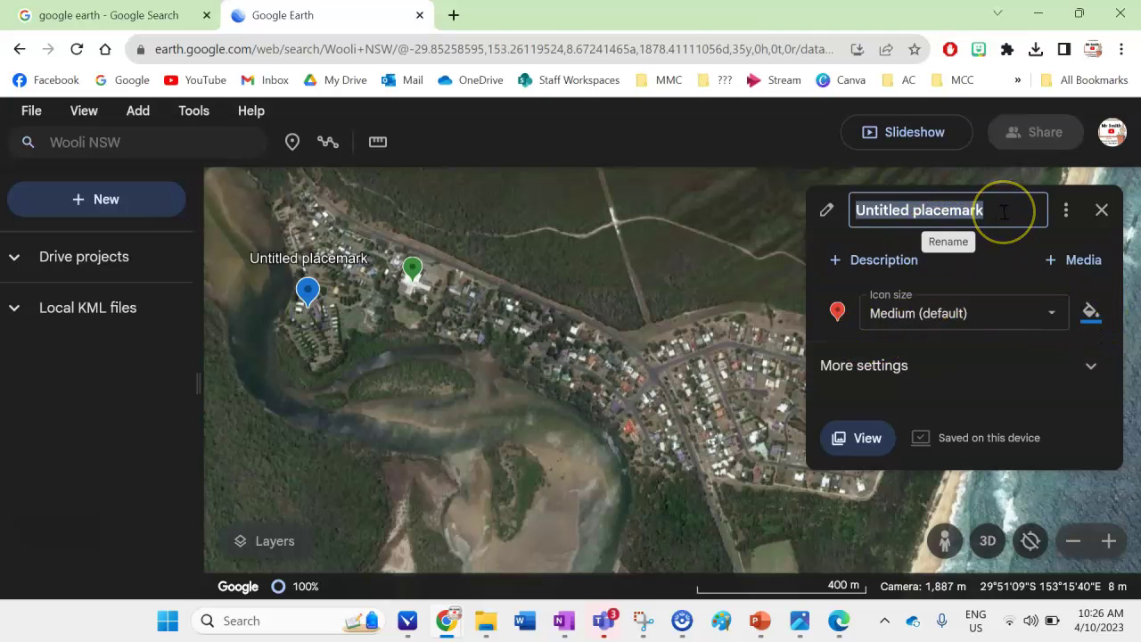
key("BackSpace")
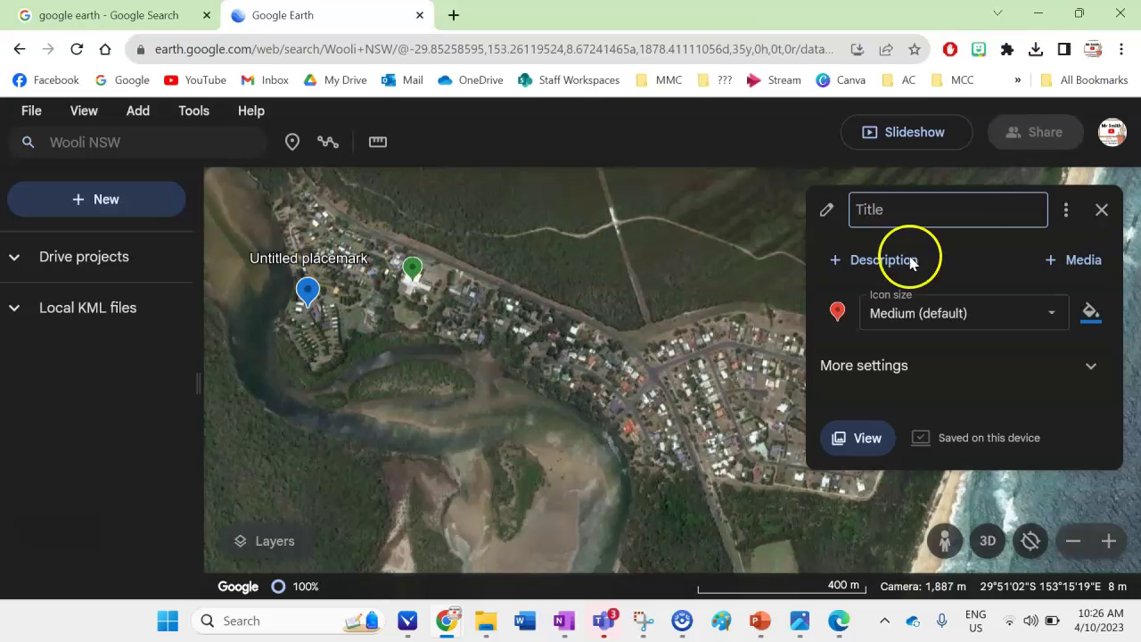
left_click(1099, 210)
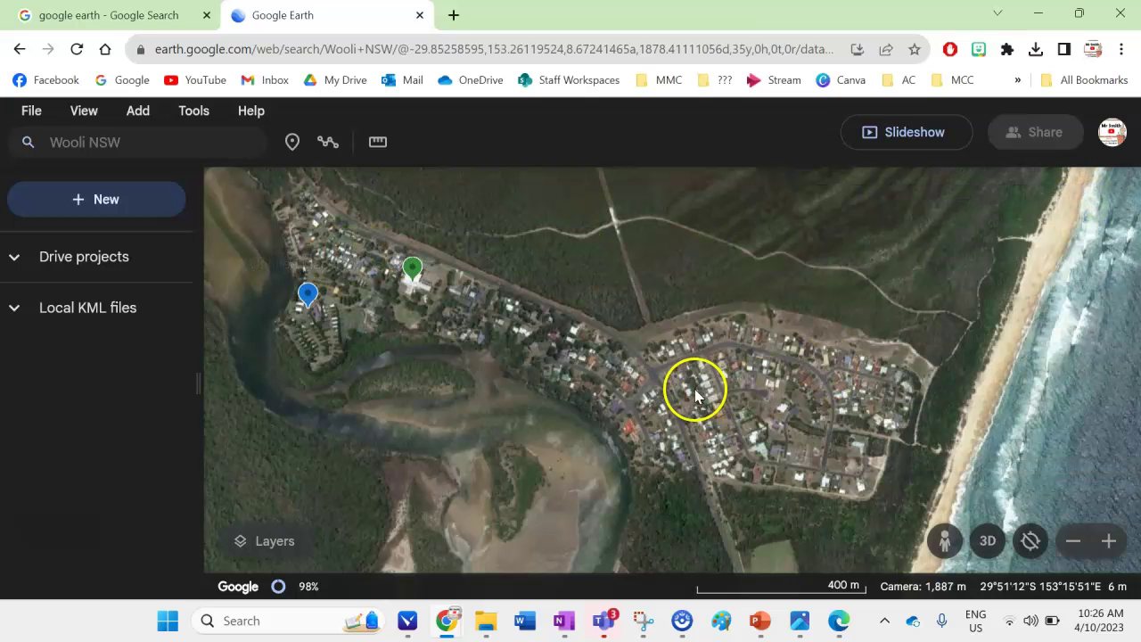
left_click(326, 144)
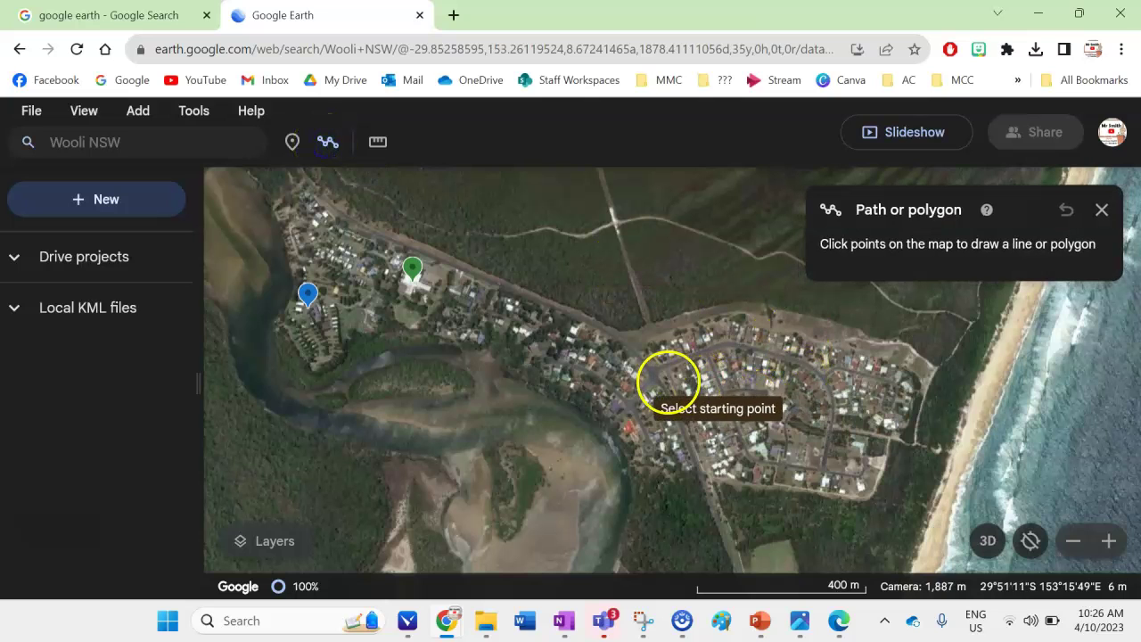
scroll(677, 419, "up", 5)
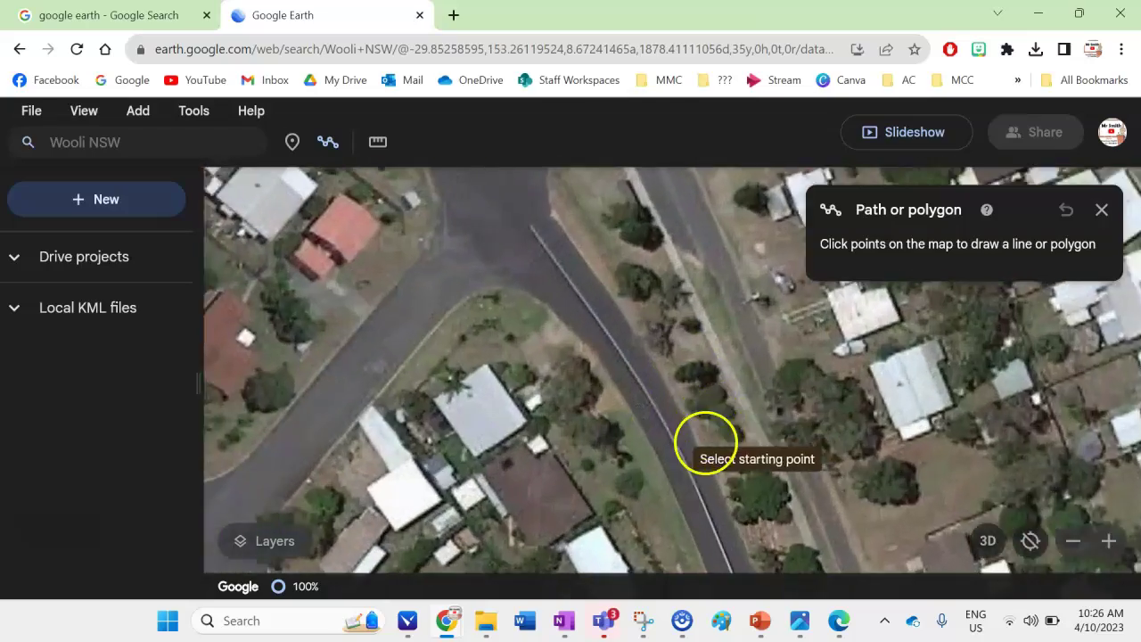
scroll(685, 442, "down", 4)
scroll(624, 395, "up", 3)
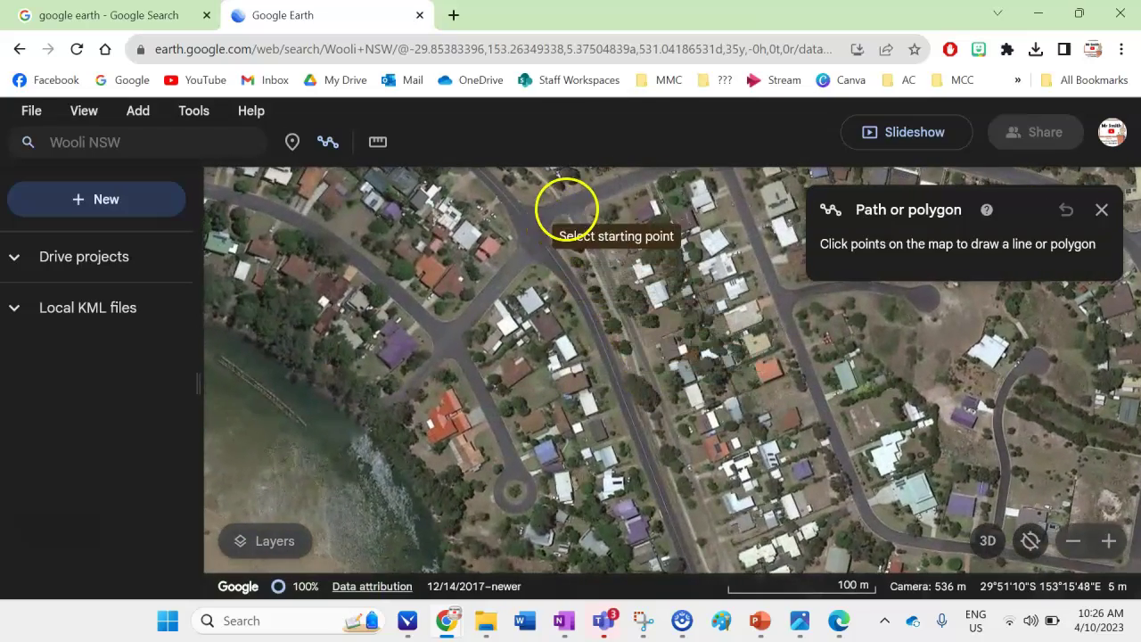
left_click(566, 210)
left_click(680, 544)
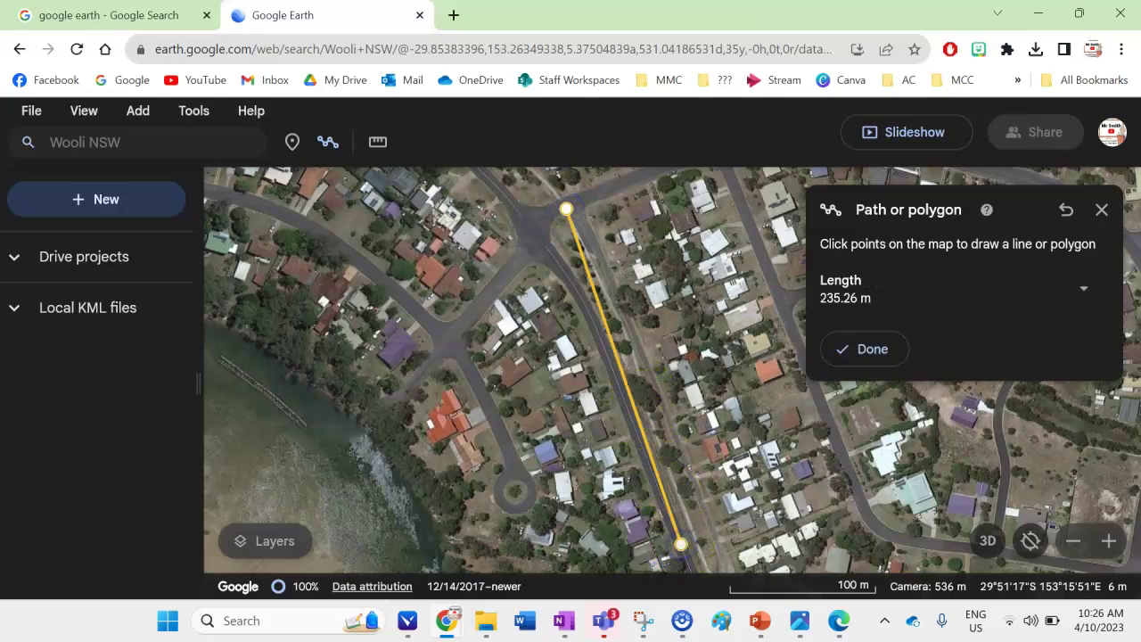
scroll(706, 517, "down", 4)
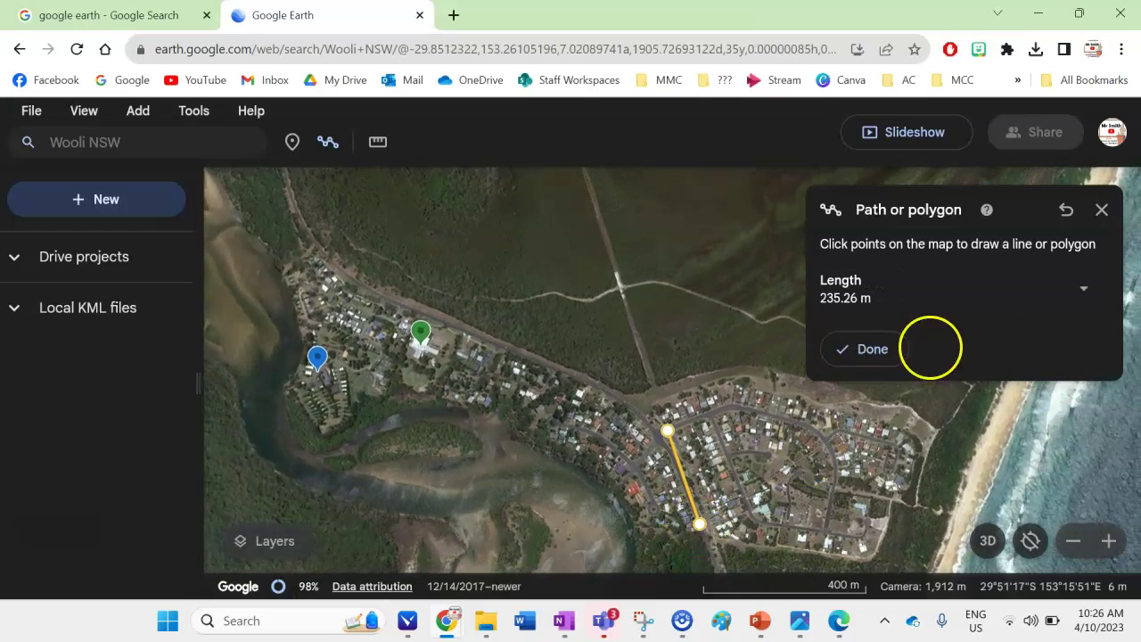
left_click(1102, 210)
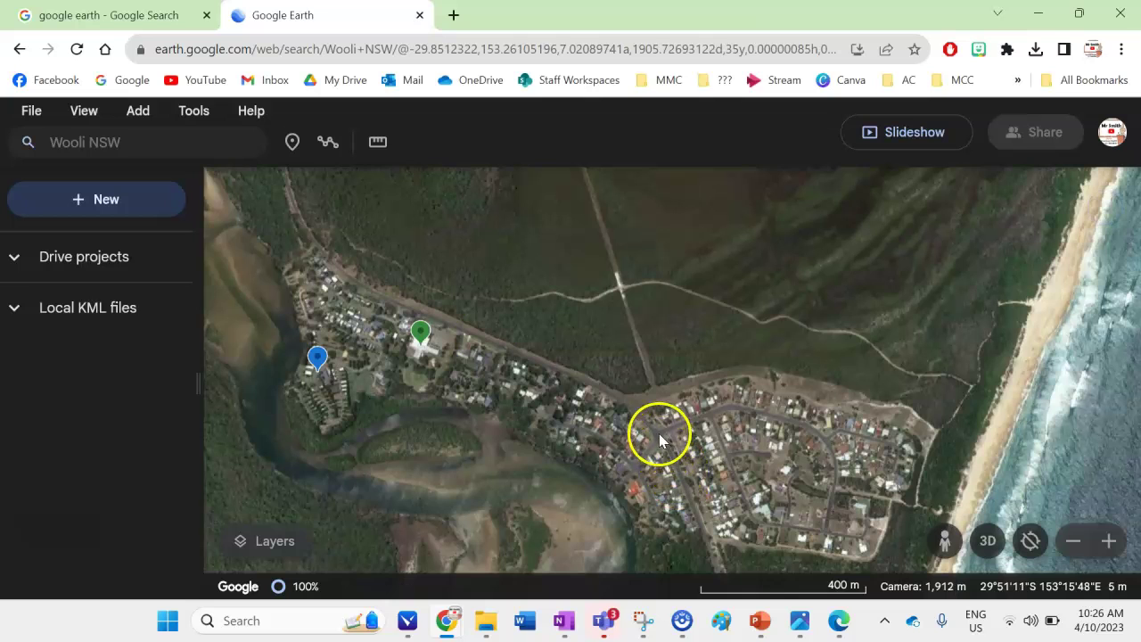
Draw a closed six-point polygon about 977 m in perimeter around the housing block in southeast Wooli and save it to the project.
left_click(324, 141)
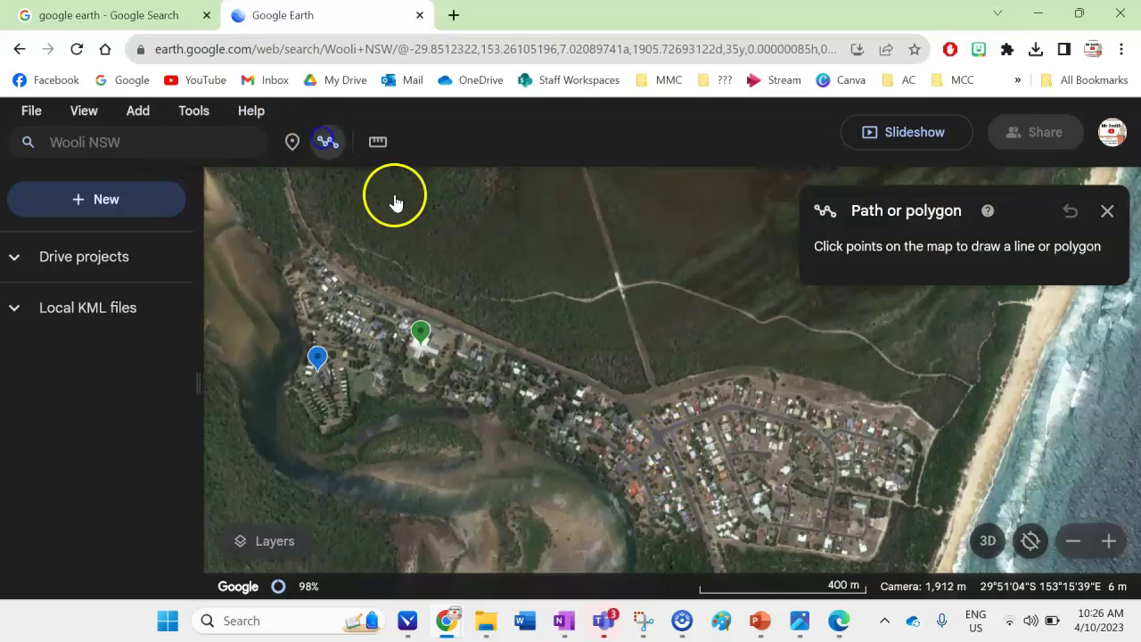
left_click(665, 432)
left_click(707, 540)
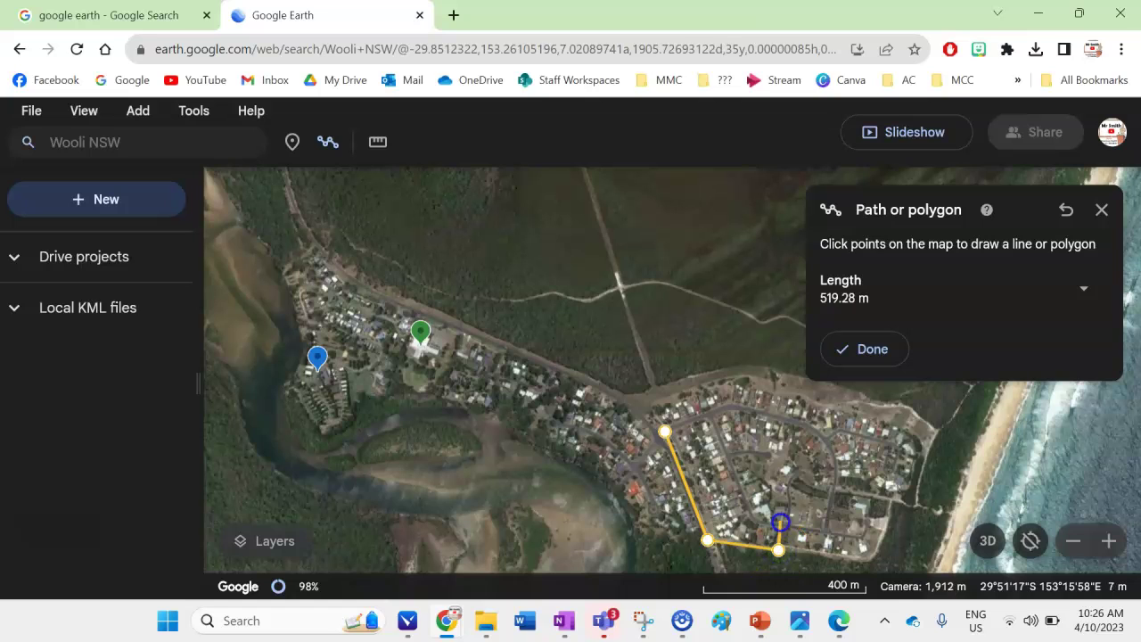
left_click(712, 410)
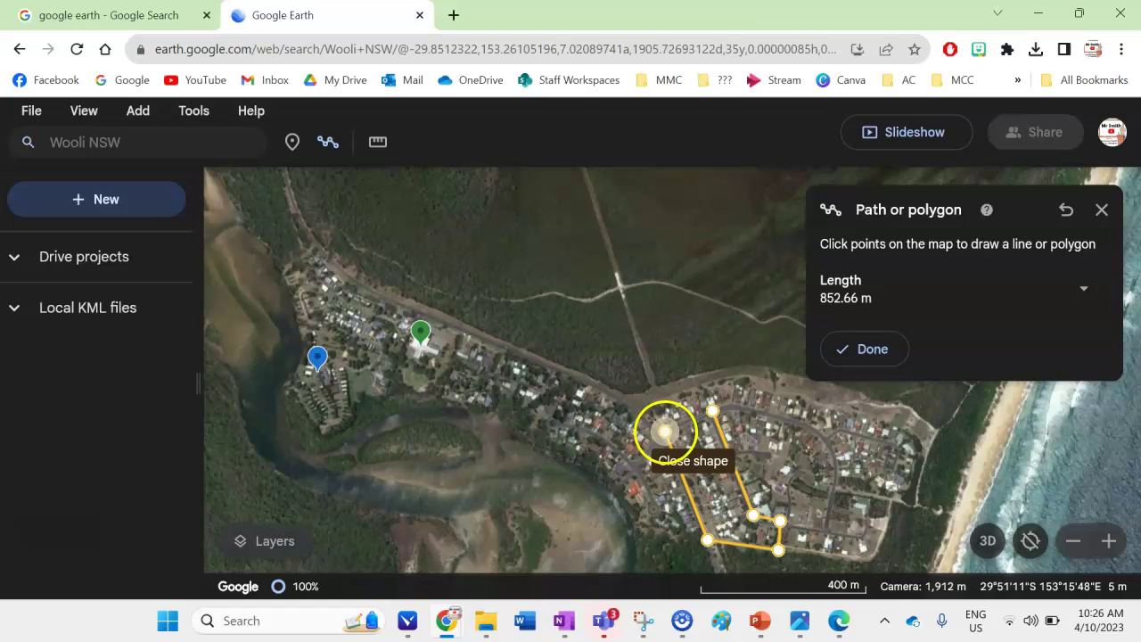
left_click(664, 432)
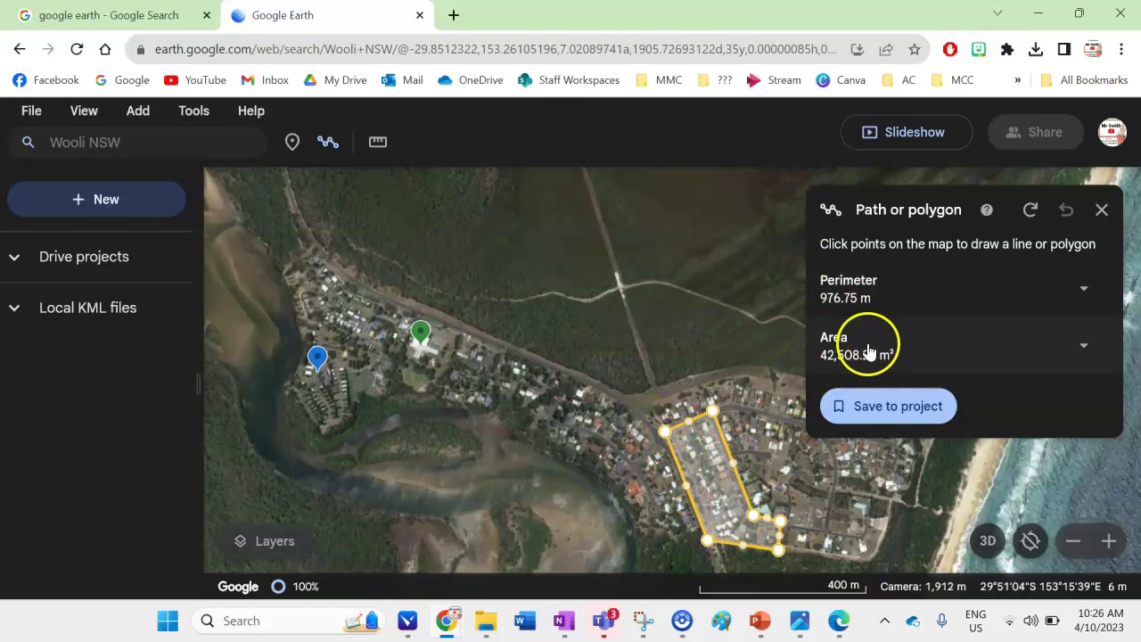
left_click(938, 409)
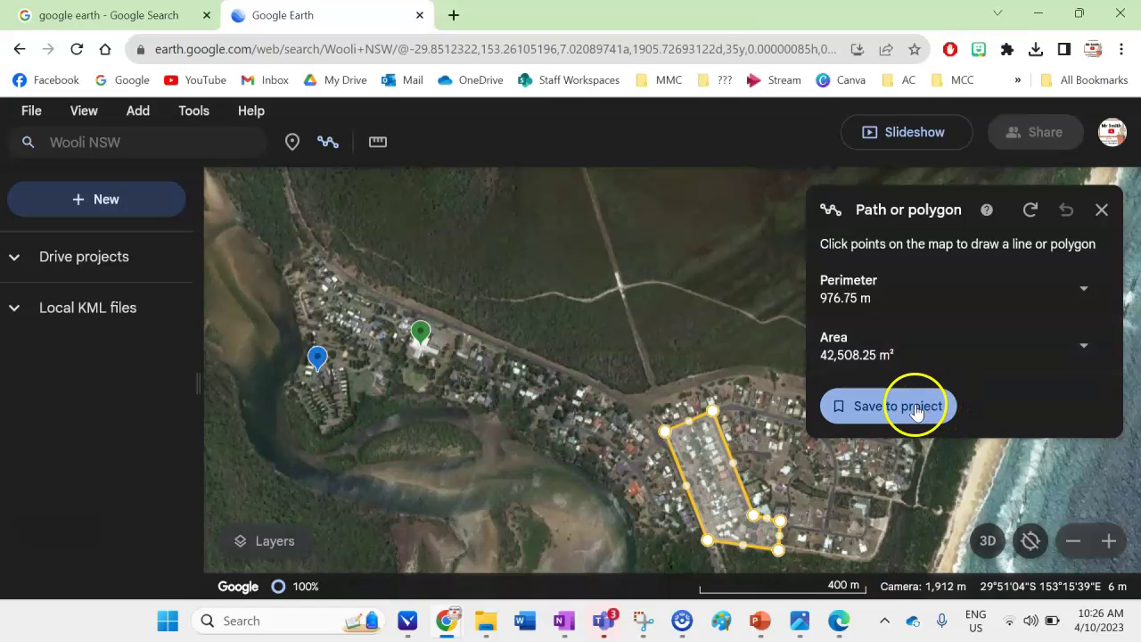
left_click(915, 405)
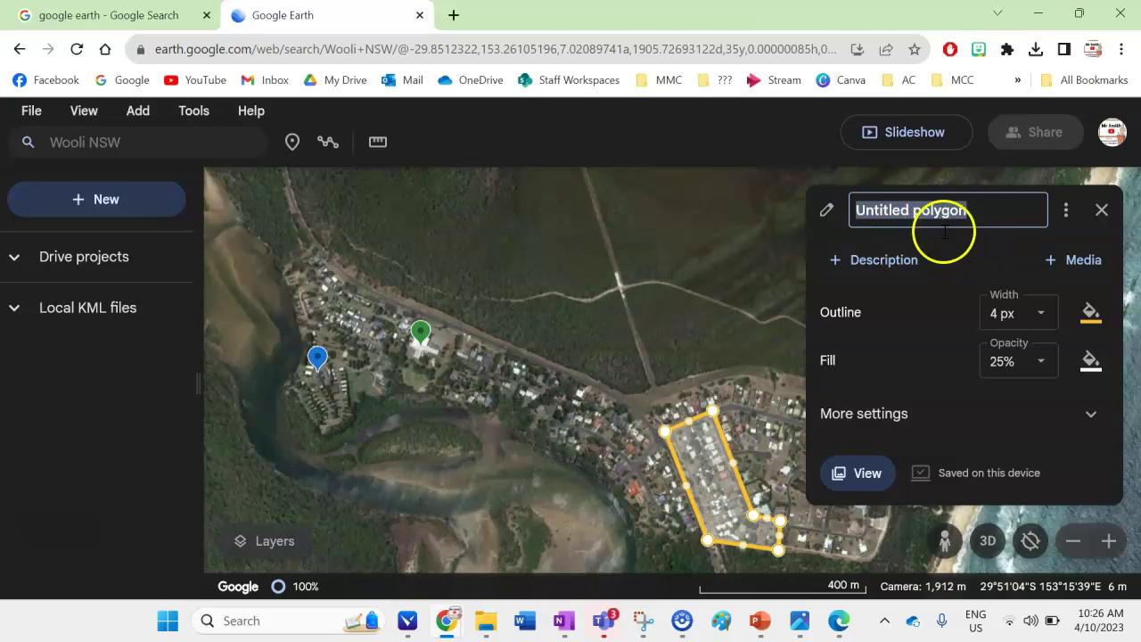
Try 16 px and 2 px outline widths on the polygon and set the outline back to 4 px.
left_click(1021, 311)
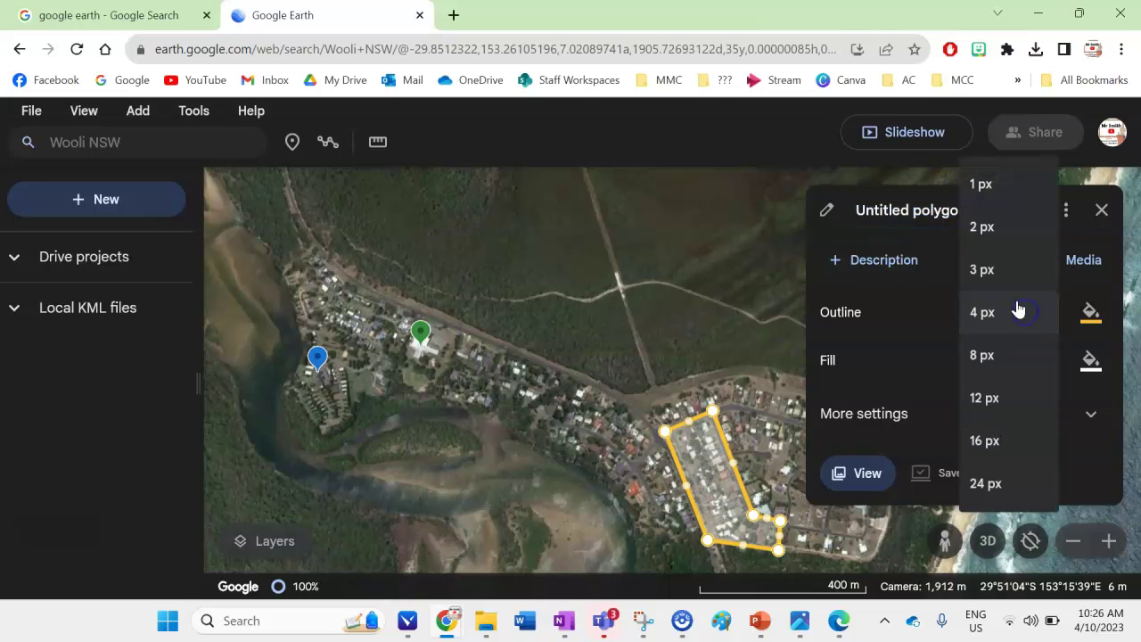
left_click(997, 440)
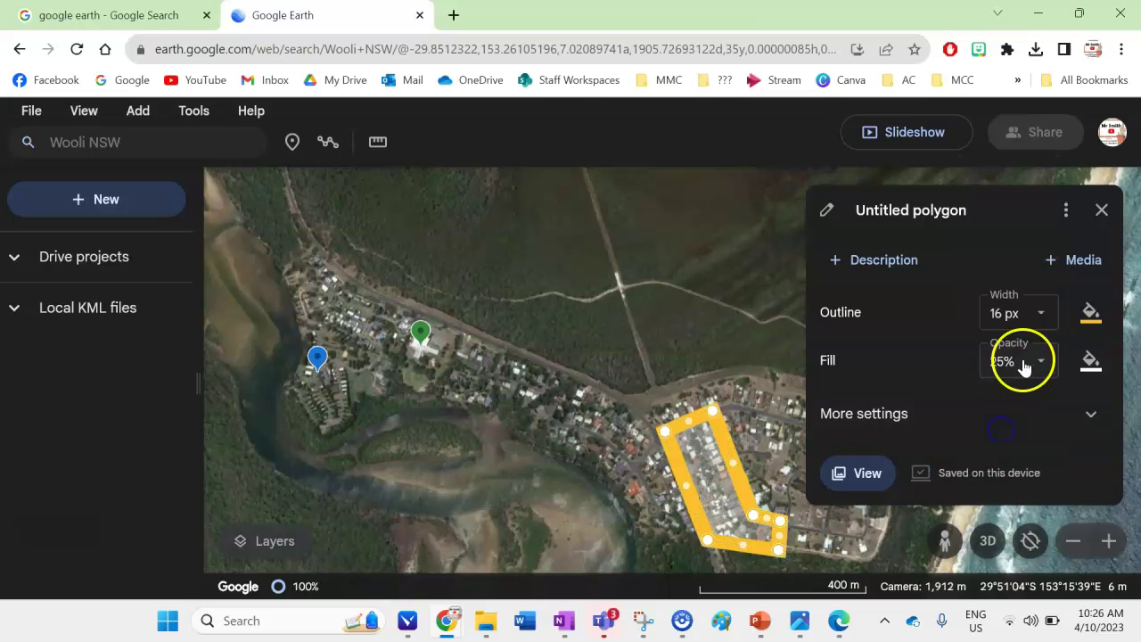
left_click(1016, 317)
left_click(1001, 180)
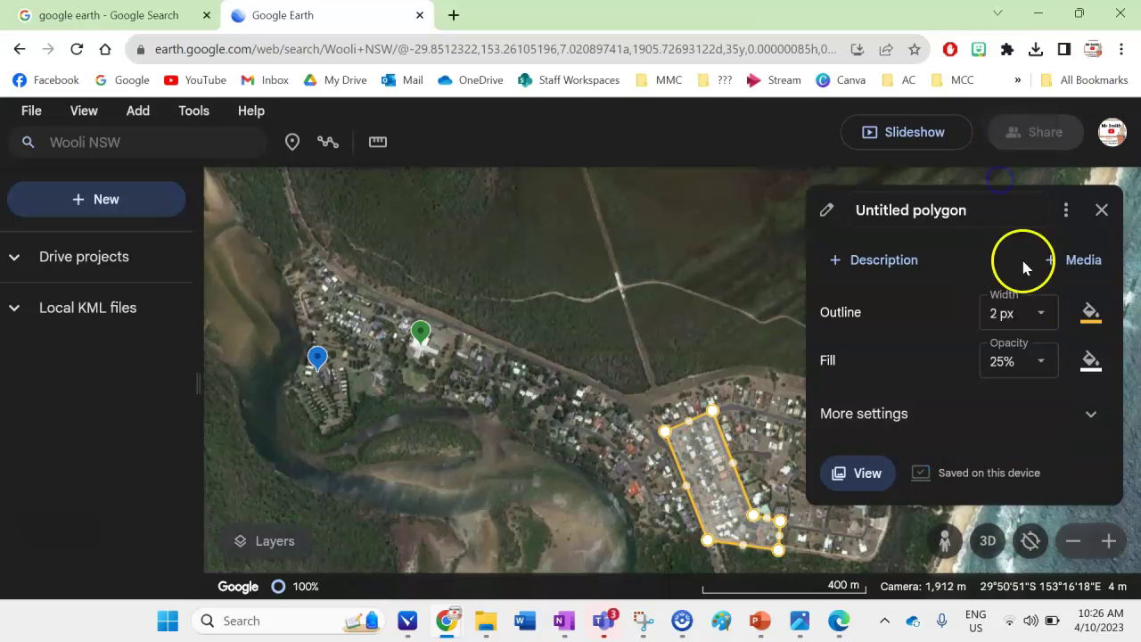
left_click(1013, 317)
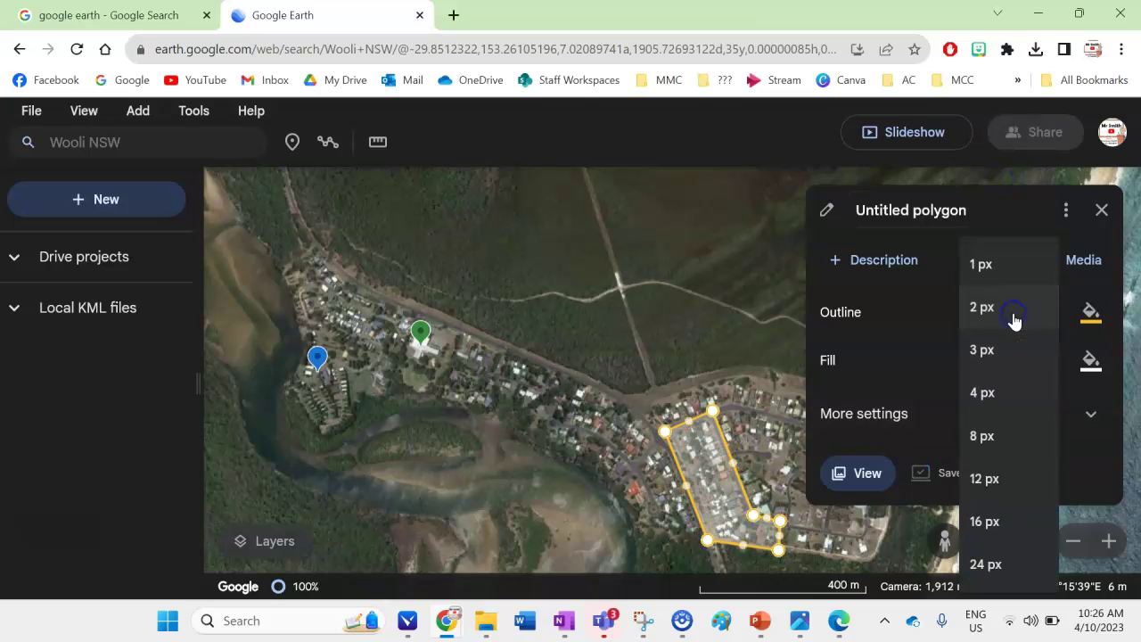
left_click(1003, 397)
Colour both the polygon's outline and its fill dark red.
left_click(1101, 317)
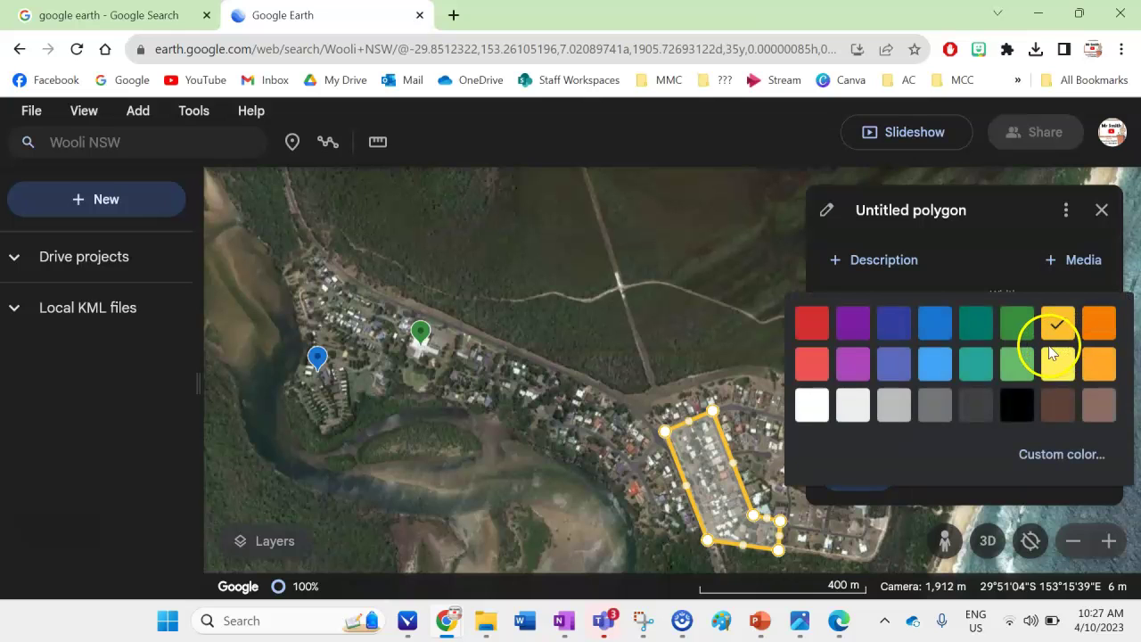
left_click(808, 321)
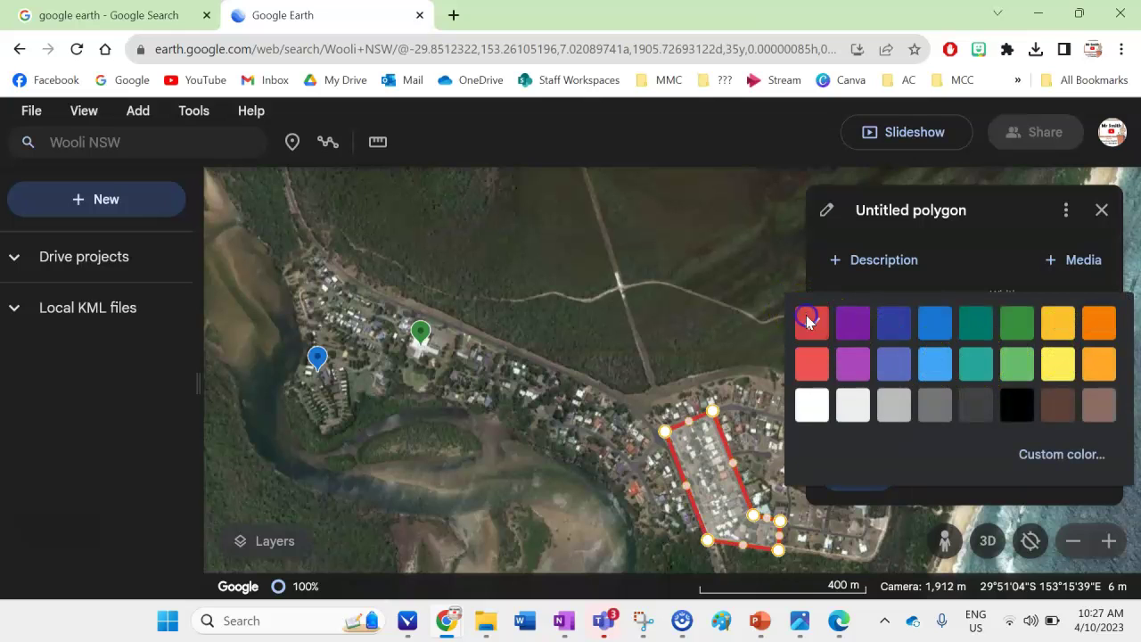
left_click(1093, 362)
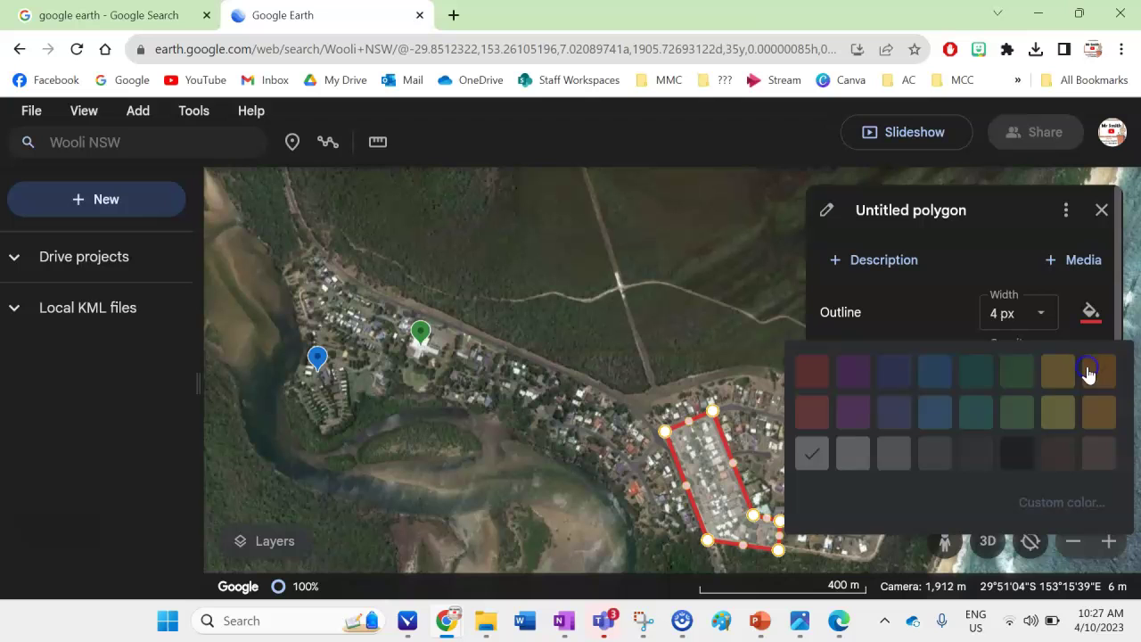
left_click(812, 373)
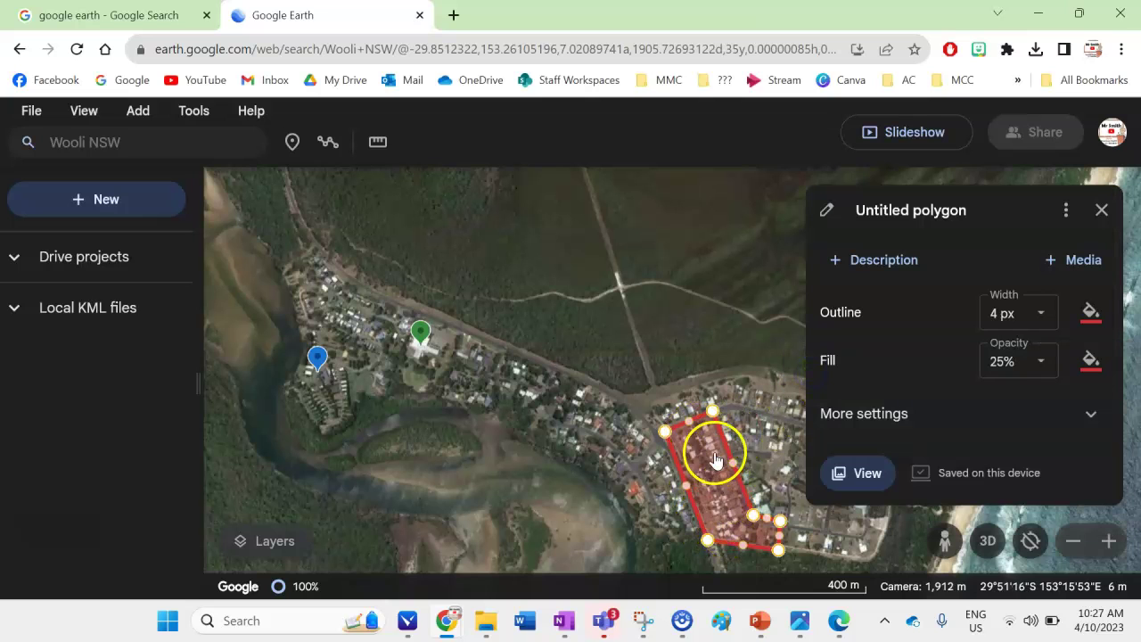
Try 0% and 100% fill opacity on the polygon and set the opacity back to 25%.
left_click(993, 374)
left_click(999, 405)
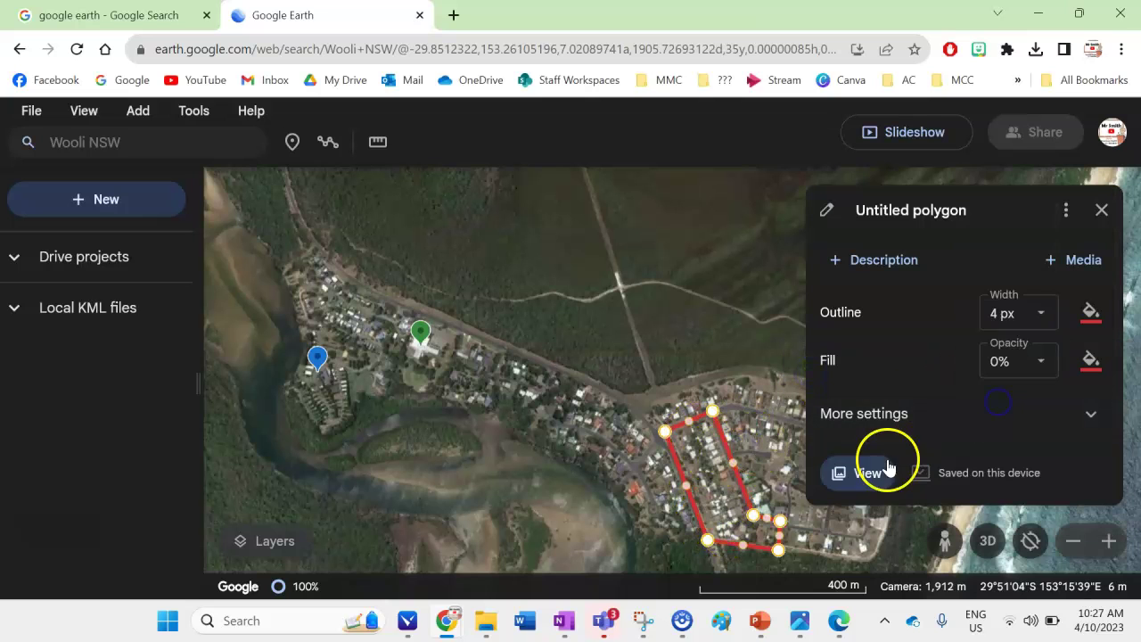
left_click(1021, 361)
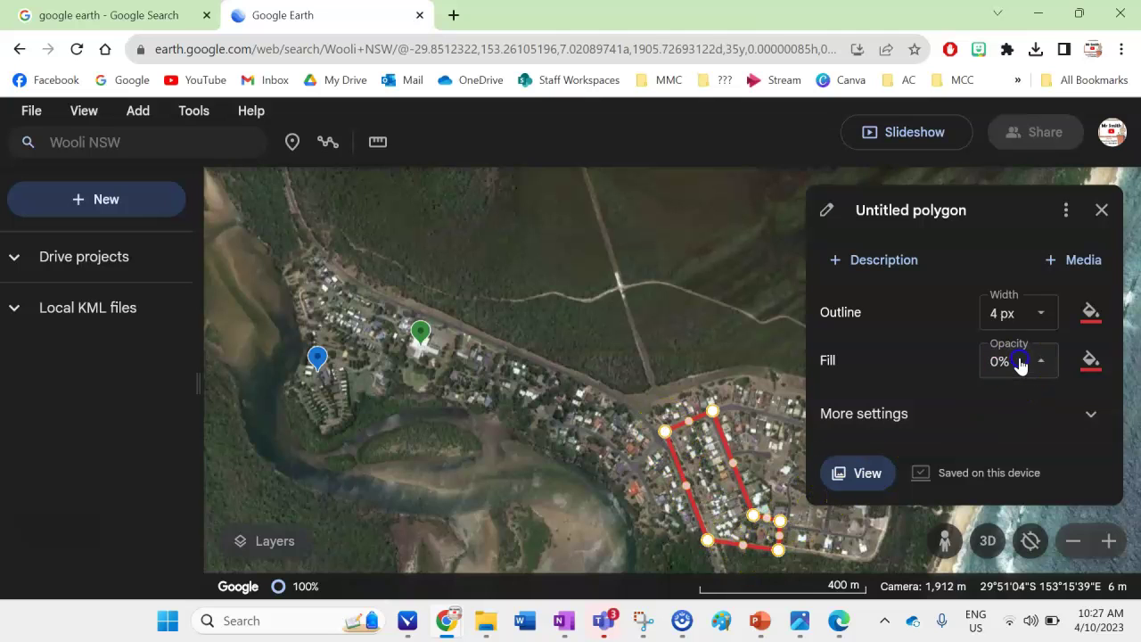
left_click(987, 201)
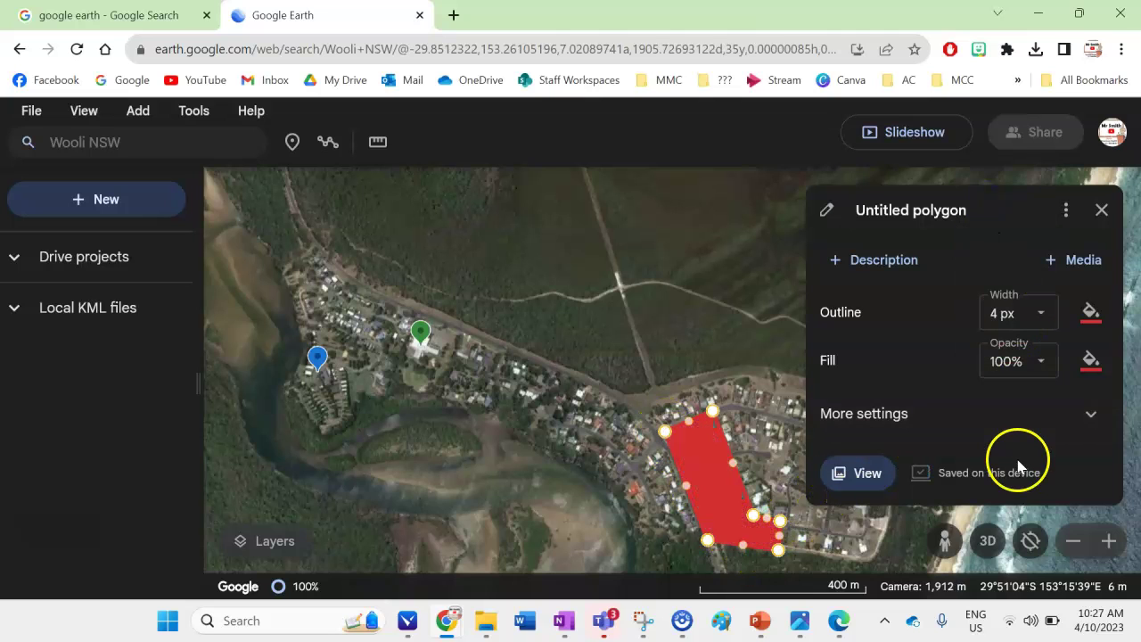
left_click(1019, 377)
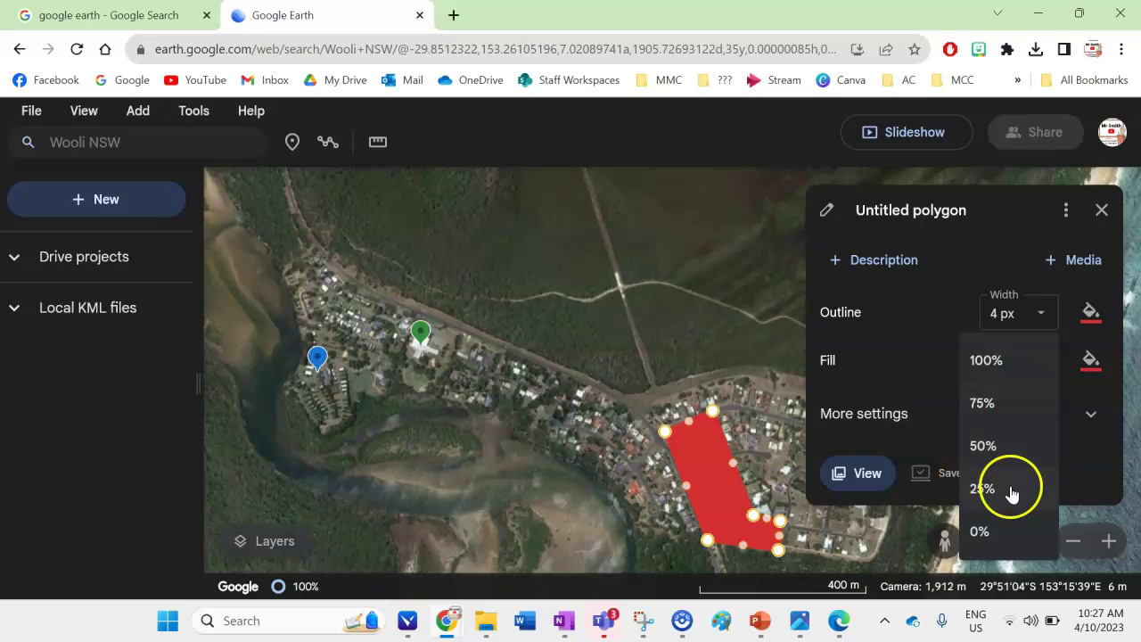
left_click(981, 489)
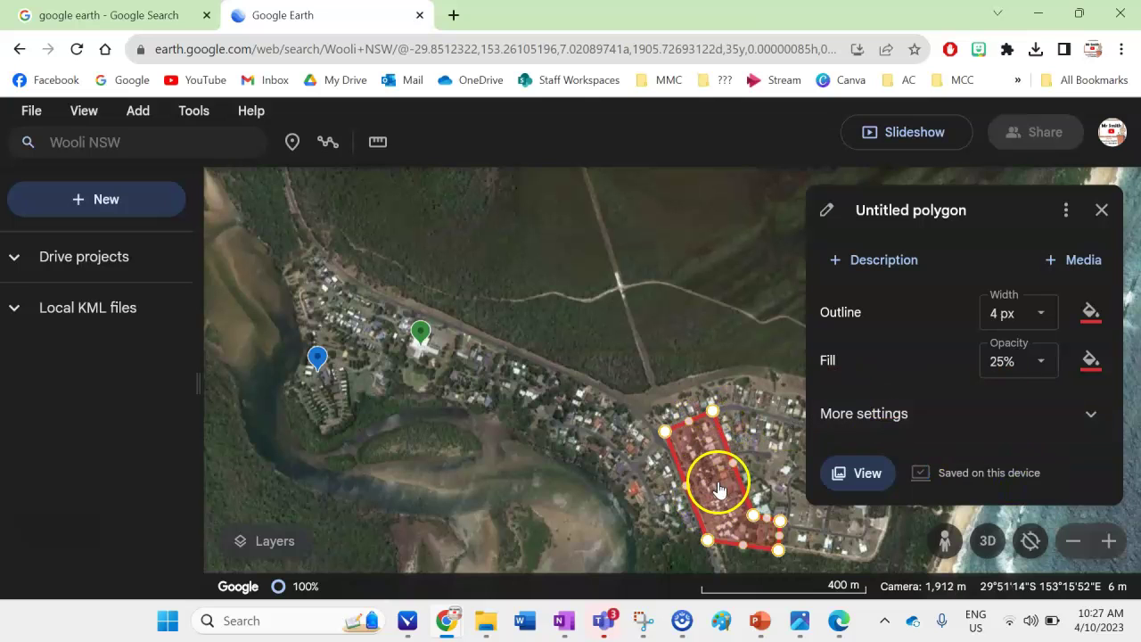
Close the polygon's settings and frame the whole township with the river and beach in a widened map view.
left_click(1102, 210)
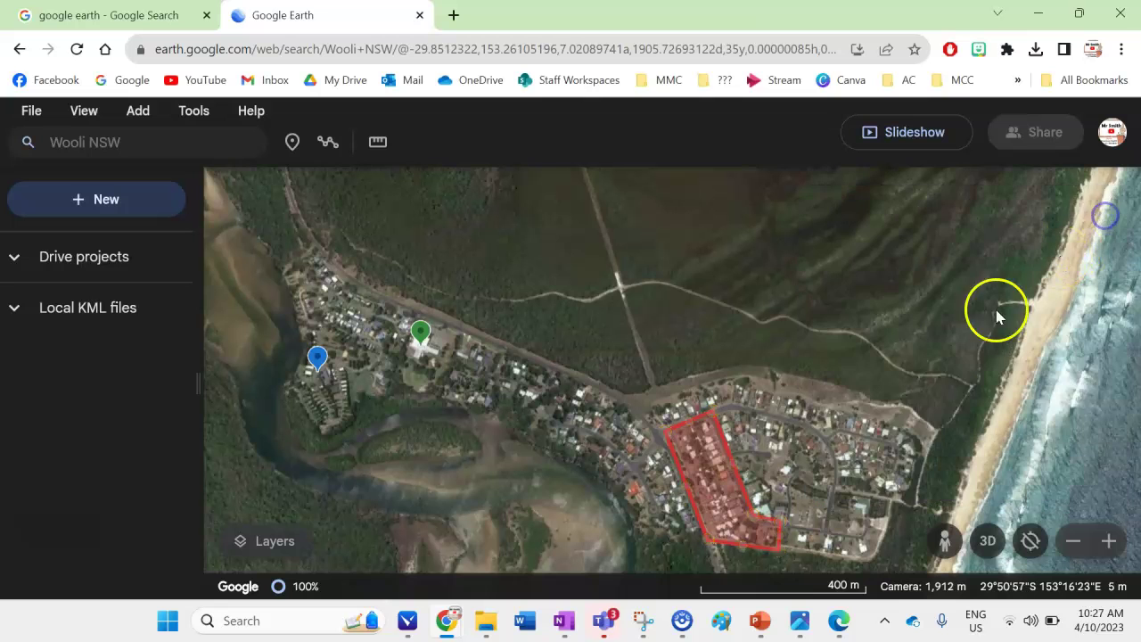
left_click_drag(840, 436, 833, 372)
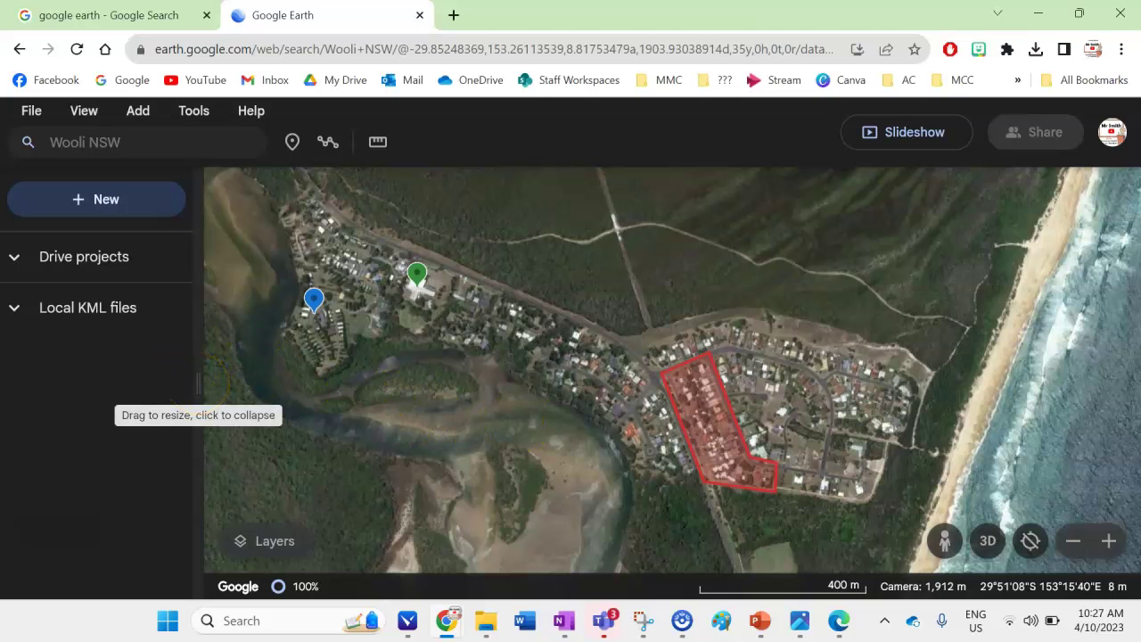
left_click_drag(198, 383, 117, 387)
left_click_drag(429, 443, 393, 426)
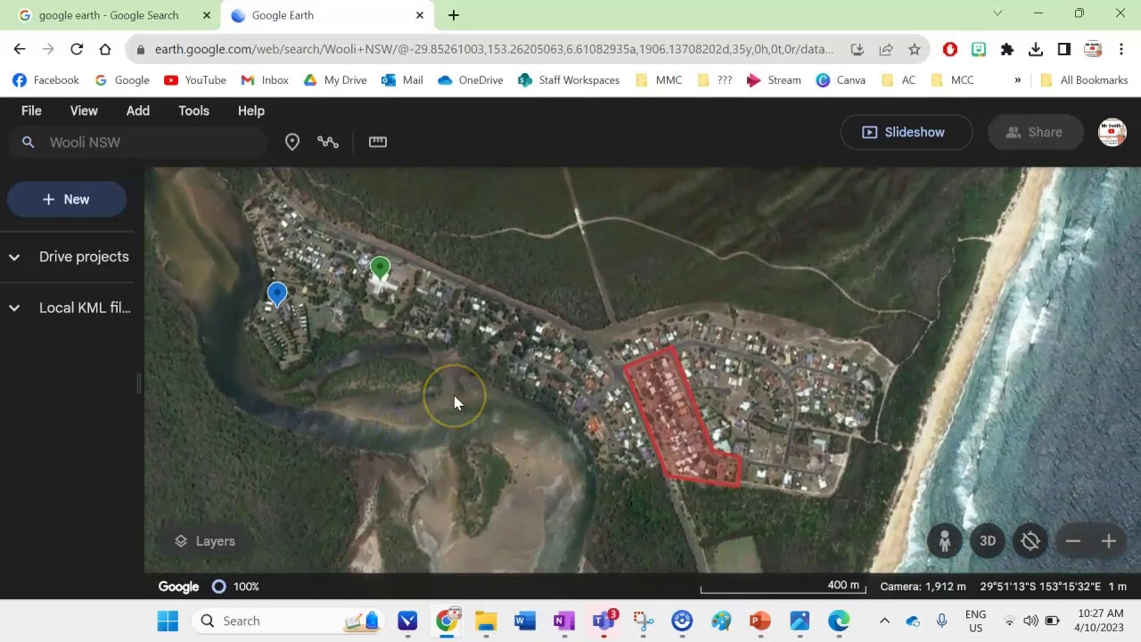
scroll(590, 363, "down", 2)
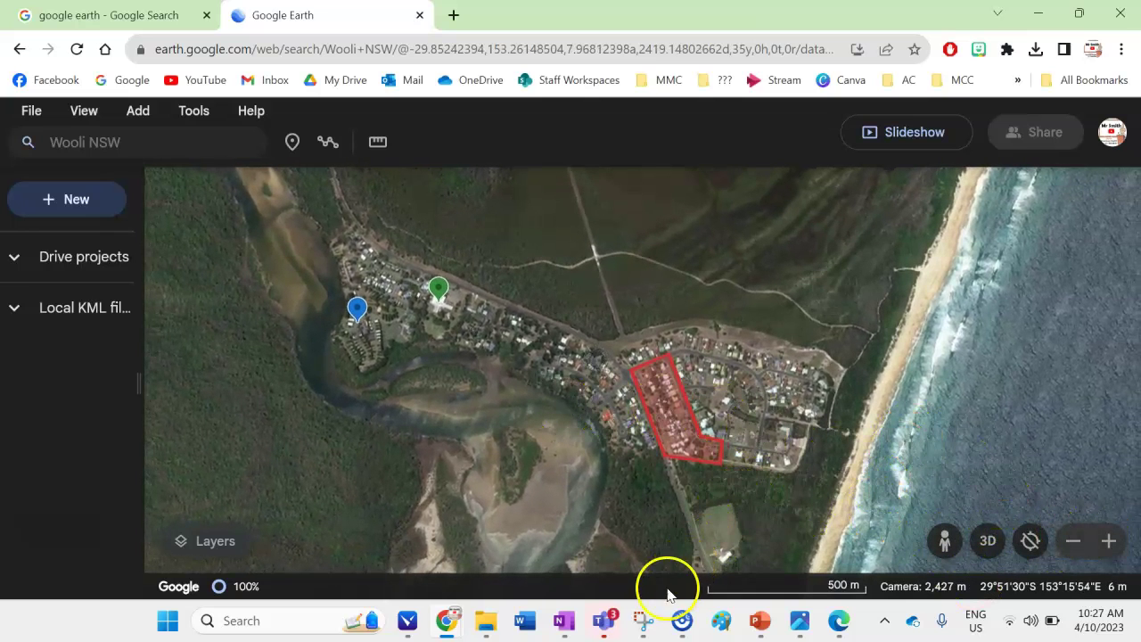
Switch to Snipping Tool, capture a rectangular snip of the map around the township and copy it.
left_click(647, 617)
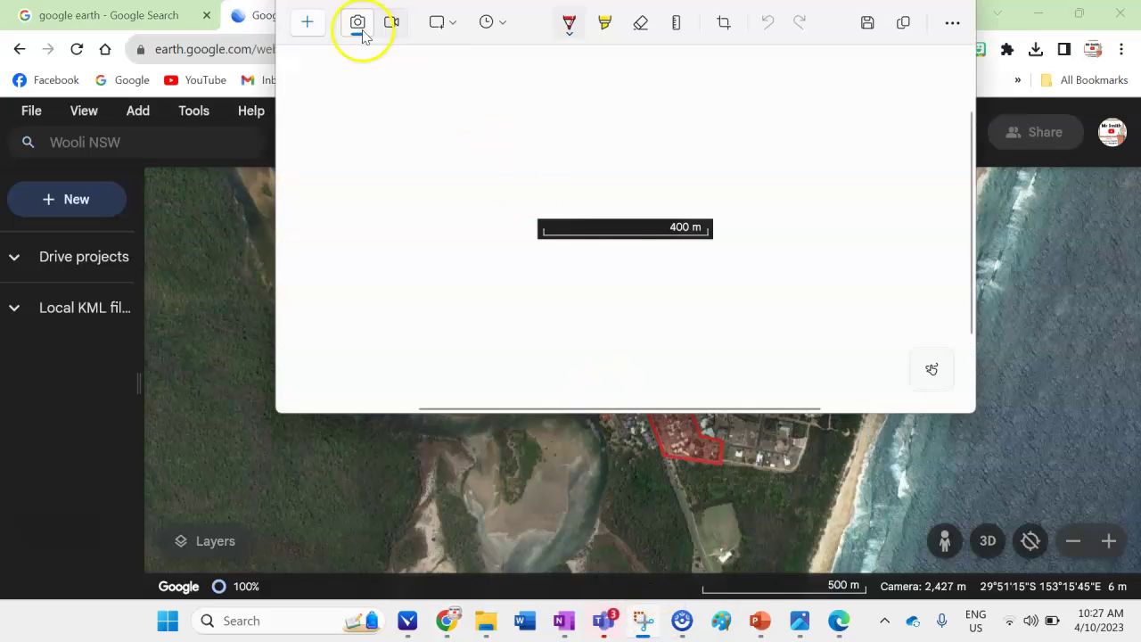
left_click(309, 24)
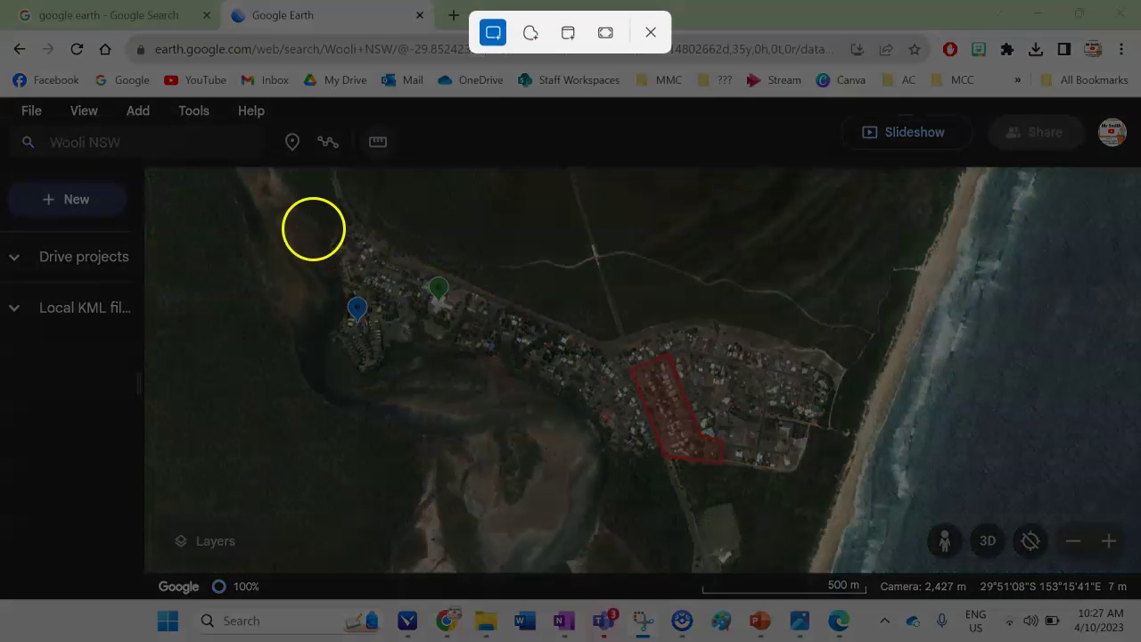
left_click_drag(294, 214, 908, 539)
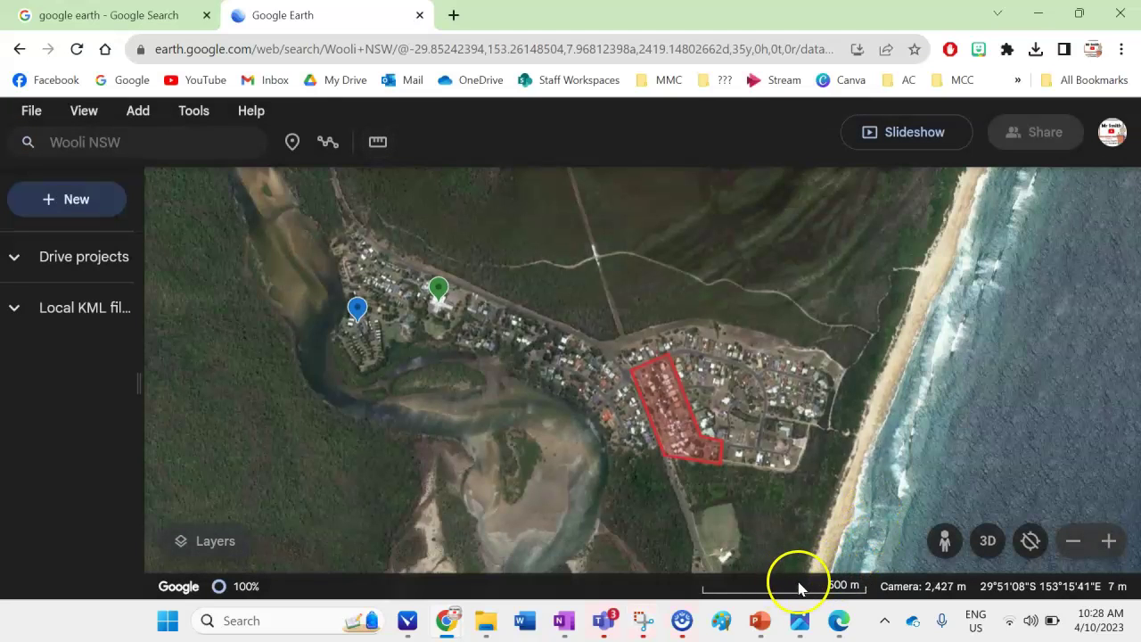
left_click(646, 619)
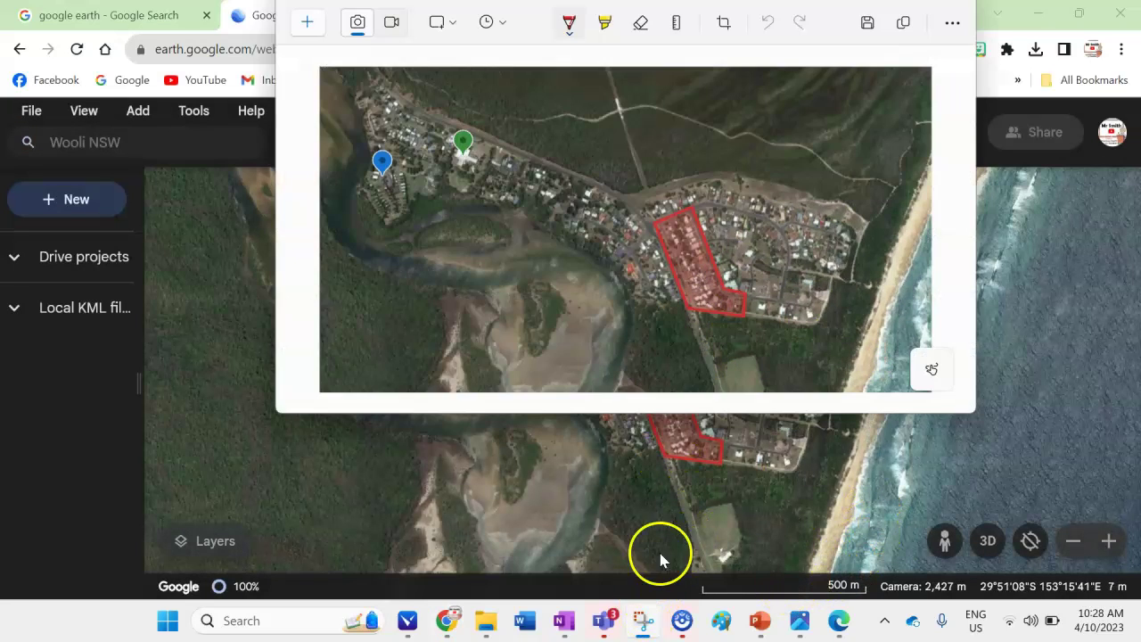
left_click(903, 27)
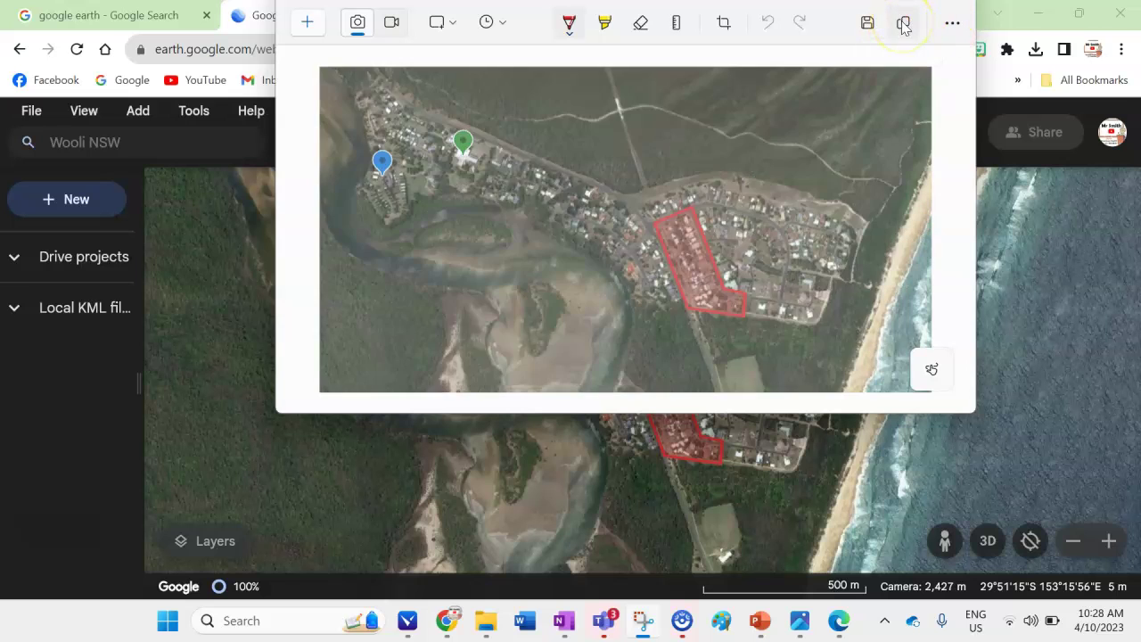
Switch to Paint and paste the copied map snip onto the blank canvas.
left_click(729, 627)
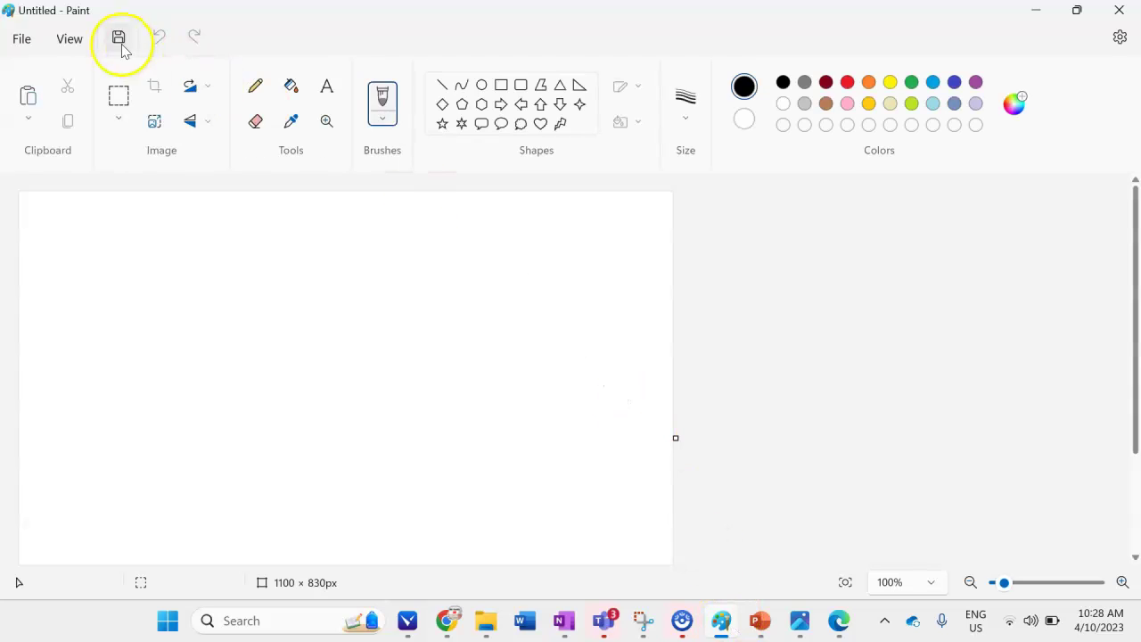
left_click(121, 98)
left_click_drag(82, 251, 353, 419)
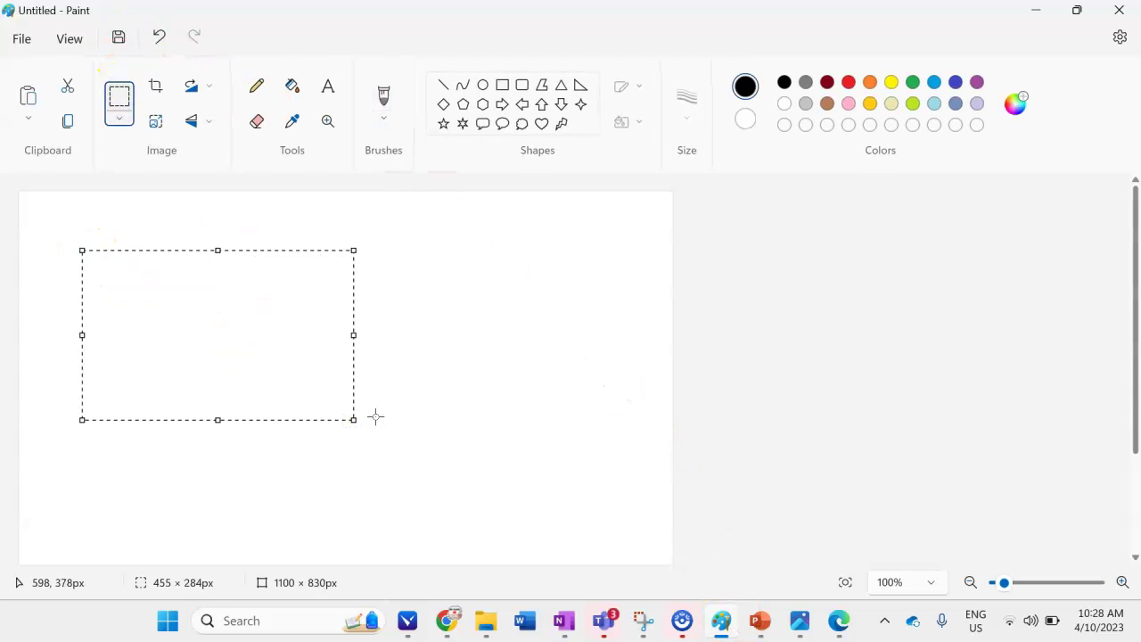
key("ctrl+v")
Narrow the canvas to 1033 px wide to match the pasted map, keeping the blank strip below it.
scroll(655, 415, "down", 3)
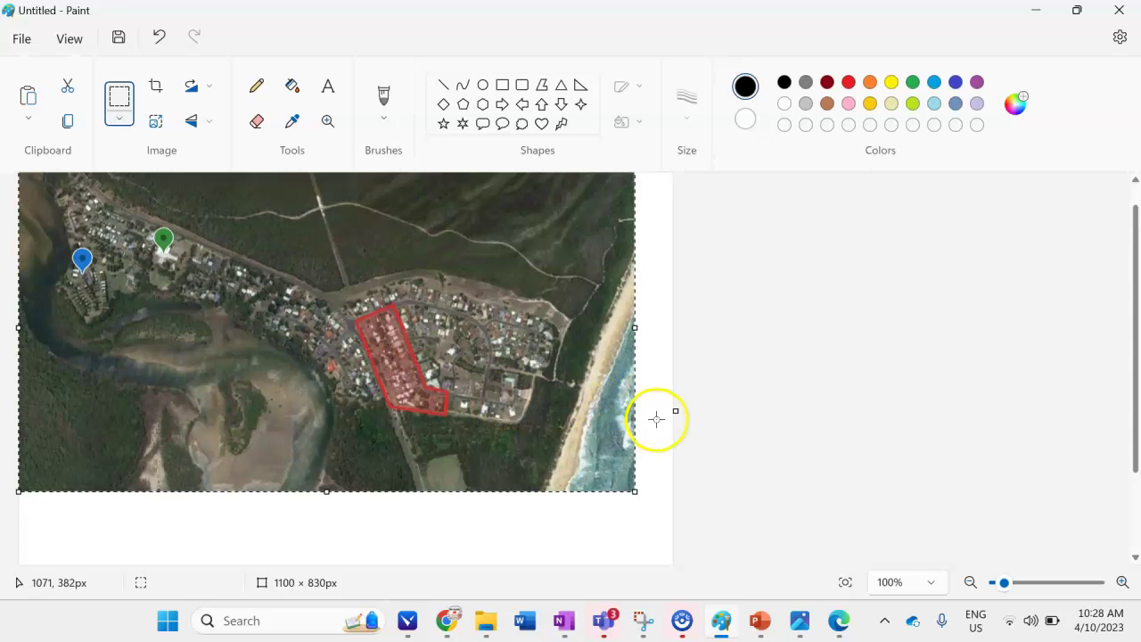
scroll(588, 393, "up", 3)
scroll(669, 362, "down", 3)
left_click_drag(676, 320, 634, 326)
scroll(482, 369, "up", 3)
scroll(440, 308, "down", 3)
scroll(442, 308, "up", 3)
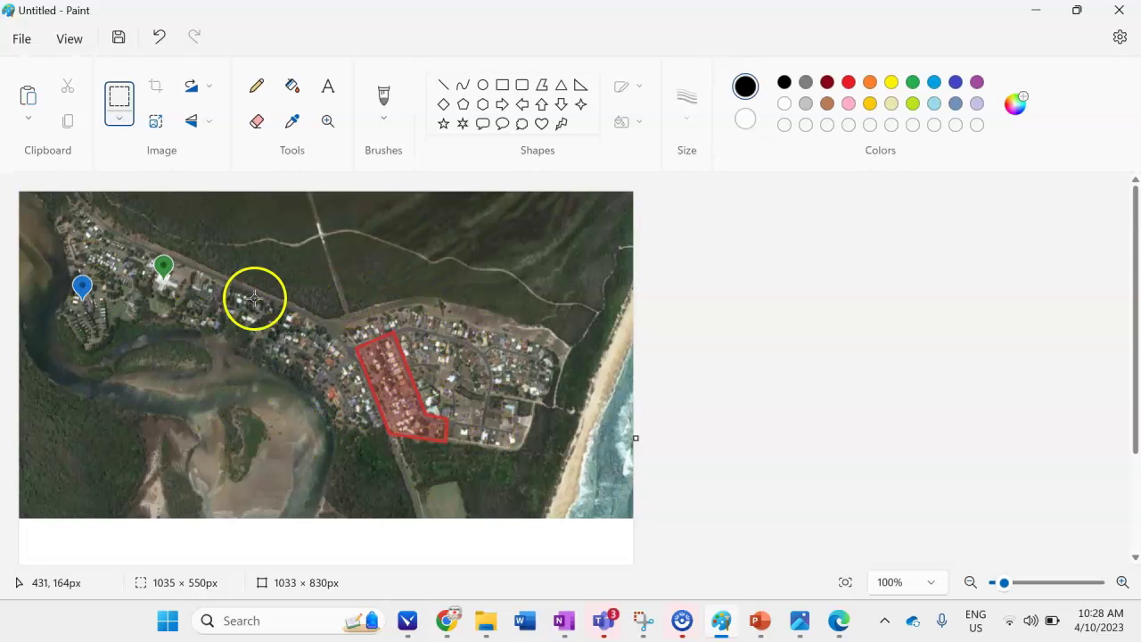
scroll(298, 366, "down", 3)
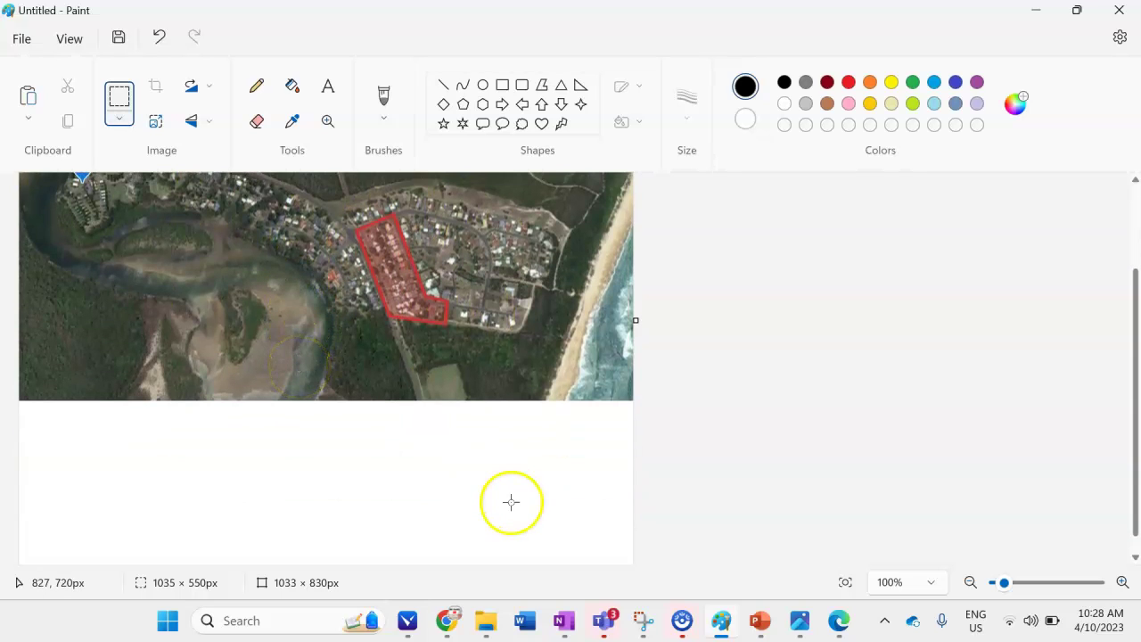
Switch to Google Earth in the browser and capture a rectangular snip of the 500 m scale bar with Snipping Tool.
mouse_move(449, 617)
left_click(505, 578)
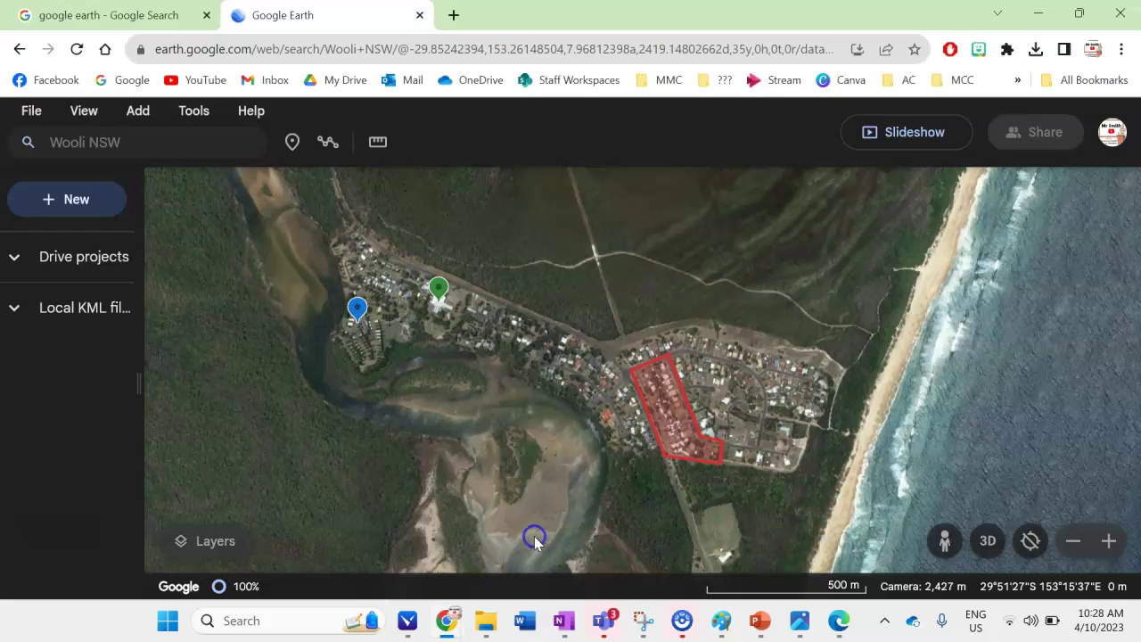
left_click(643, 620)
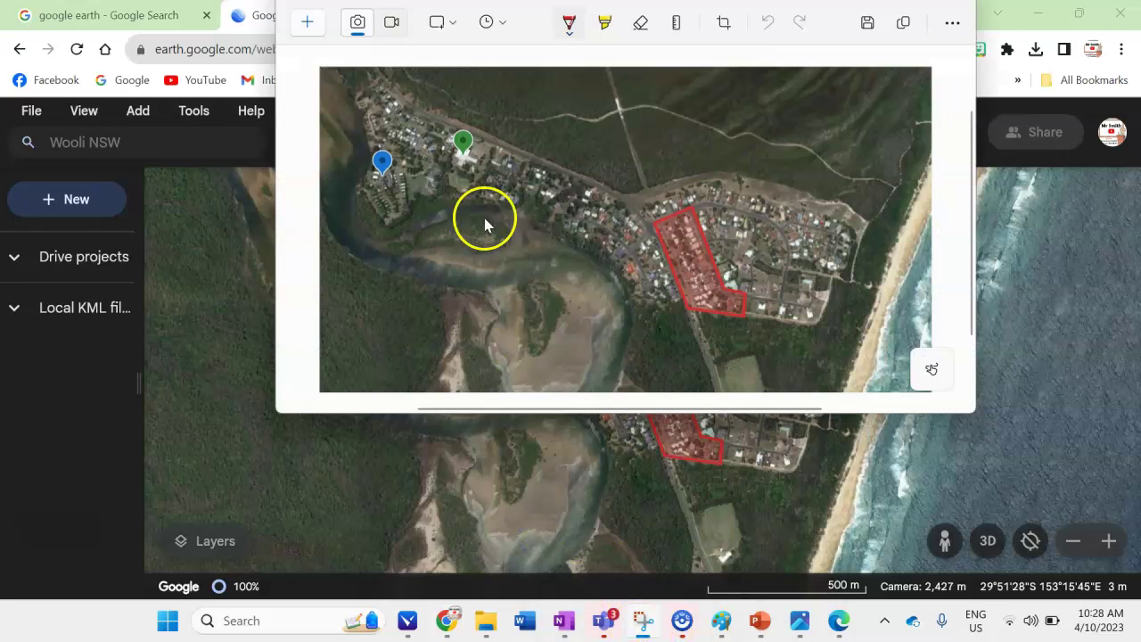
left_click(307, 24)
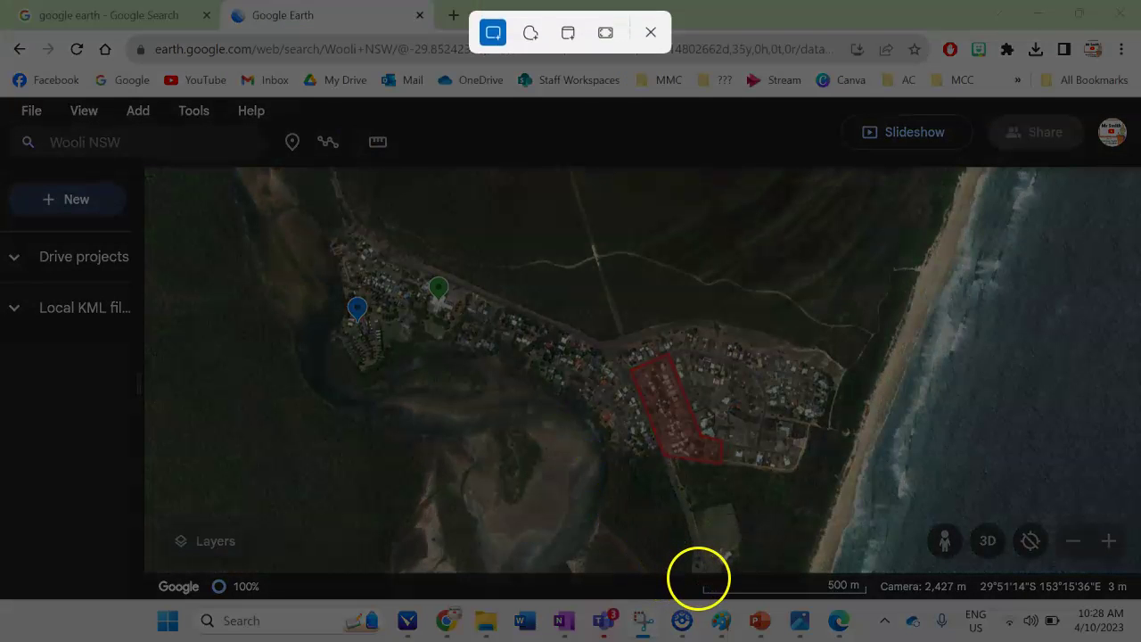
left_click_drag(699, 578, 870, 596)
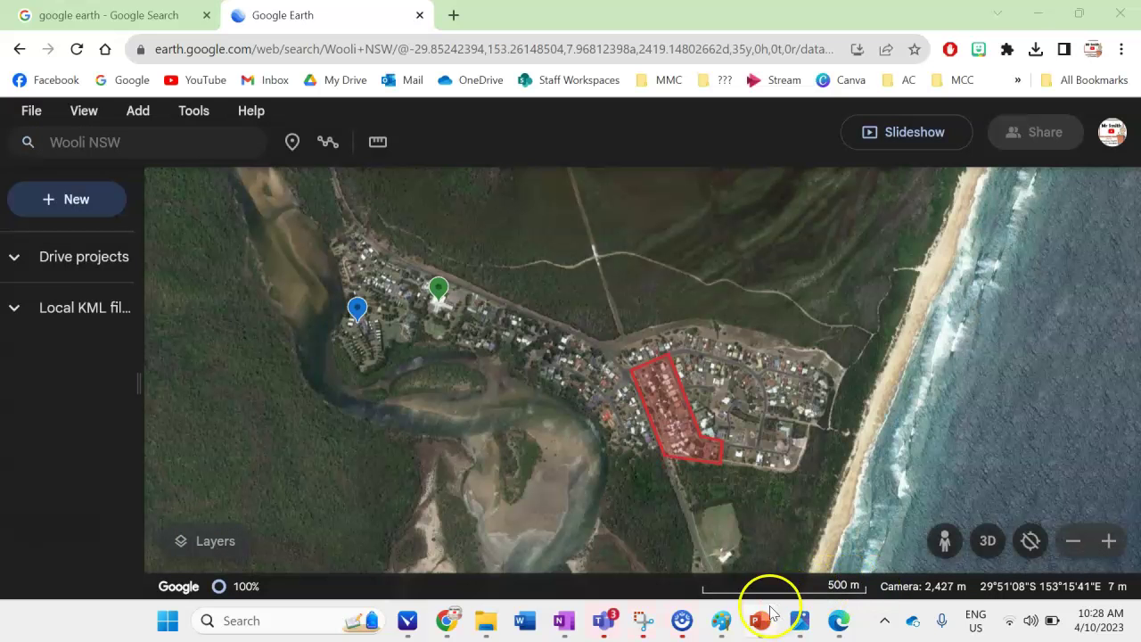
mouse_move(724, 622)
left_click(642, 621)
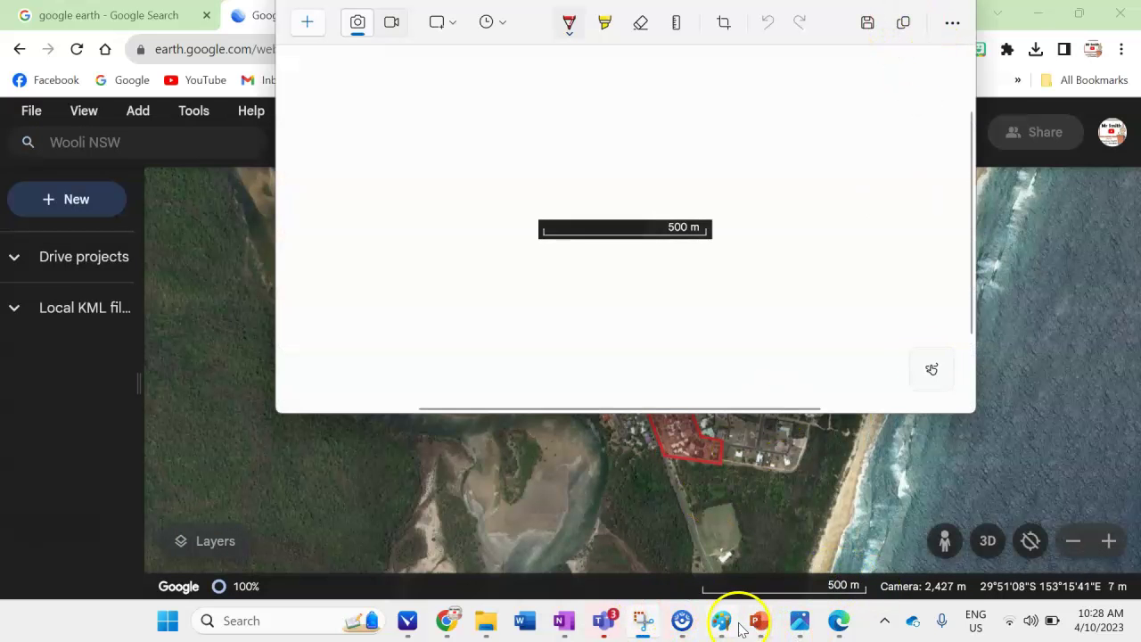
Switch to Paint and paste the scale bar snip onto the blank strip below the map.
mouse_move(722, 620)
left_click(749, 546)
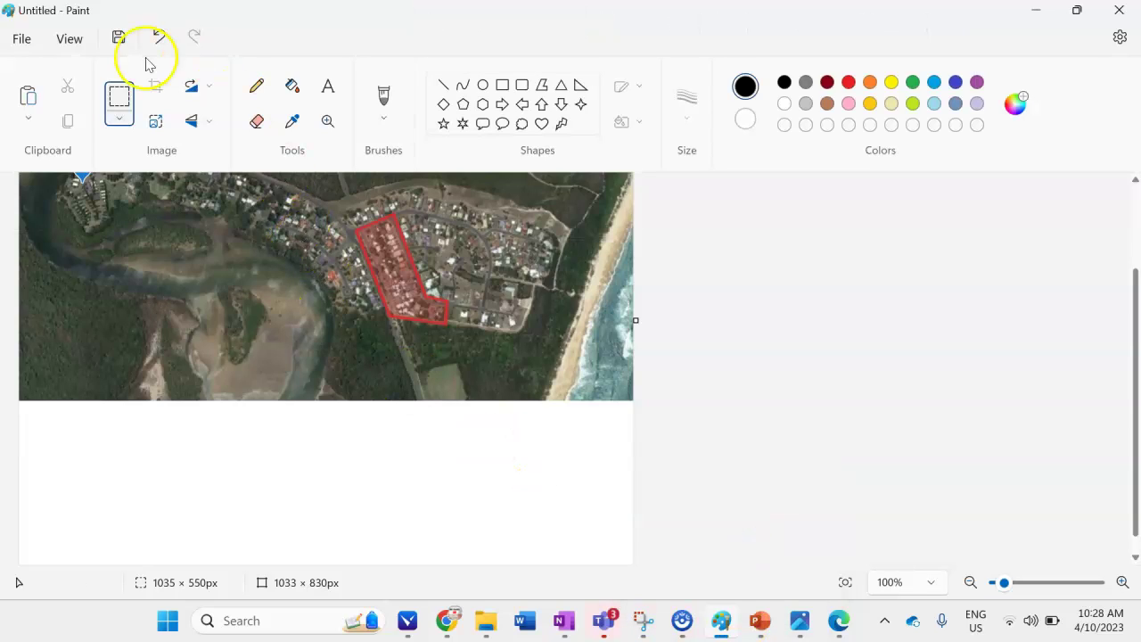
left_click_drag(196, 437, 332, 506)
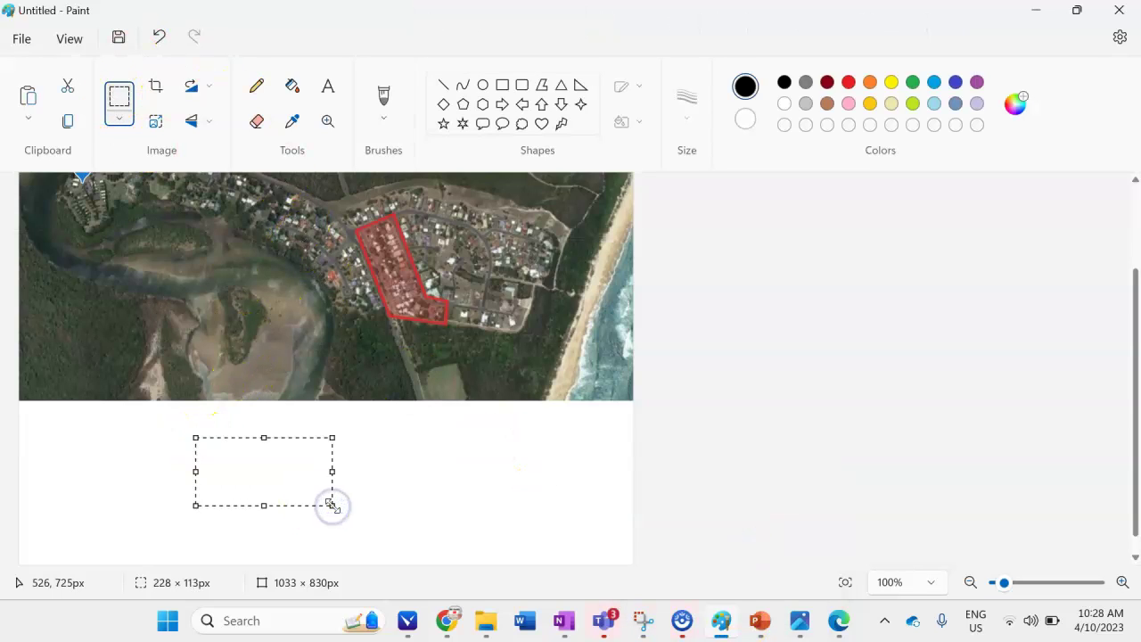
key("ctrl+v")
left_click_drag(153, 181, 424, 468)
left_click(522, 455)
Draw a straight red line 3 px thick and about 273 px long over the pasted scale bar's white line, matching its full length.
scroll(484, 523, "up", 3, "ctrl")
scroll(675, 515, "down", 2)
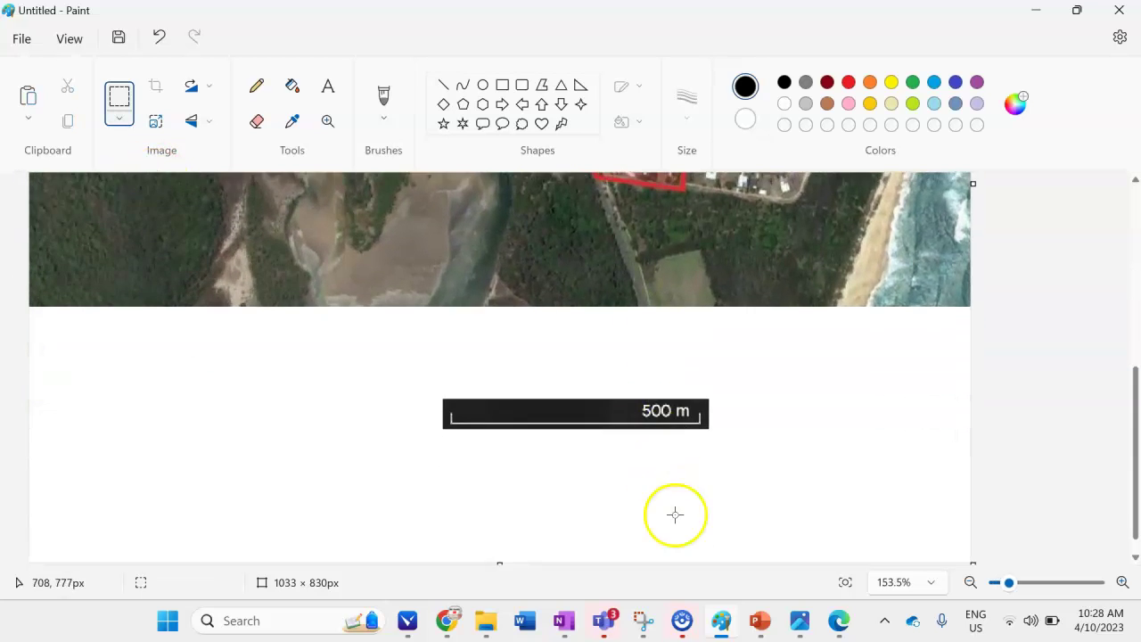
scroll(737, 515, "up", 4, "ctrl")
scroll(733, 503, "up", 1, "ctrl")
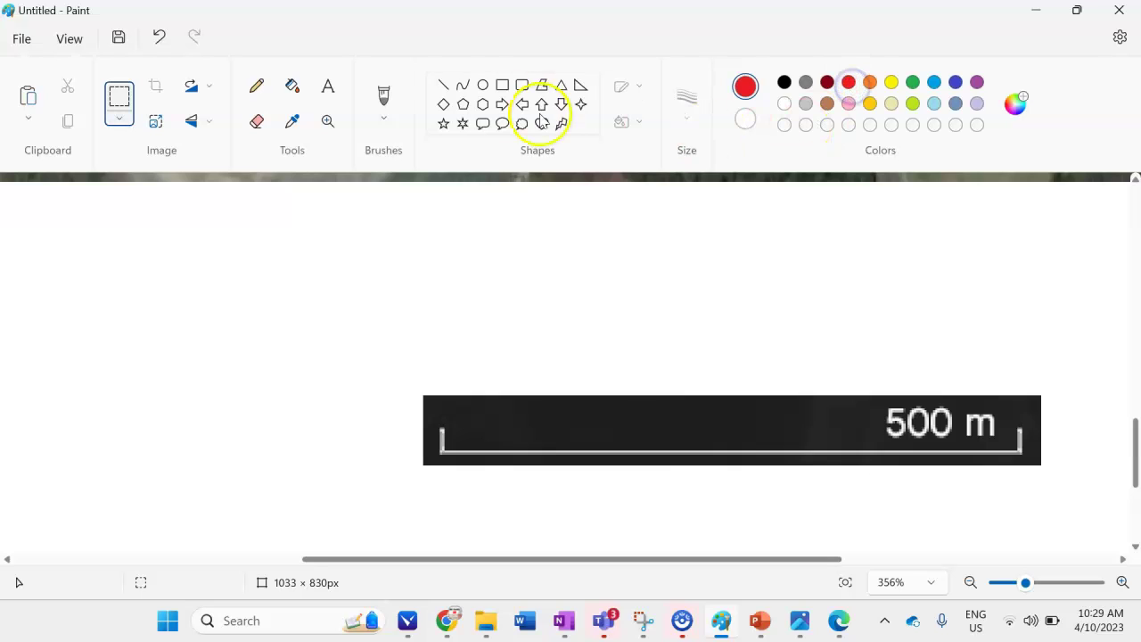
left_click(442, 84)
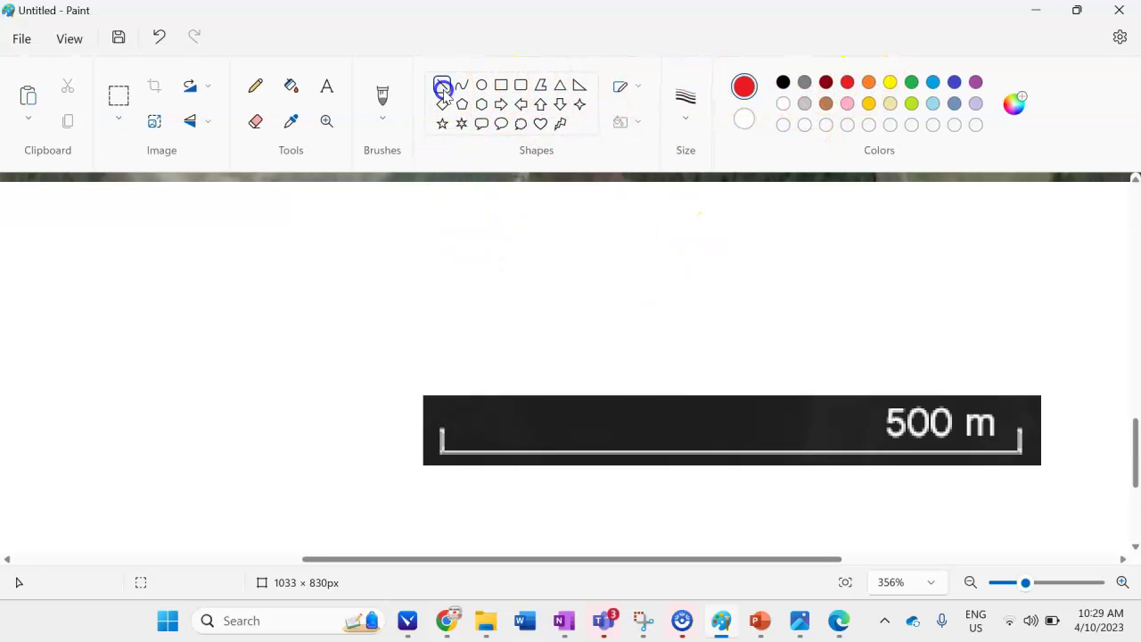
left_click(677, 108)
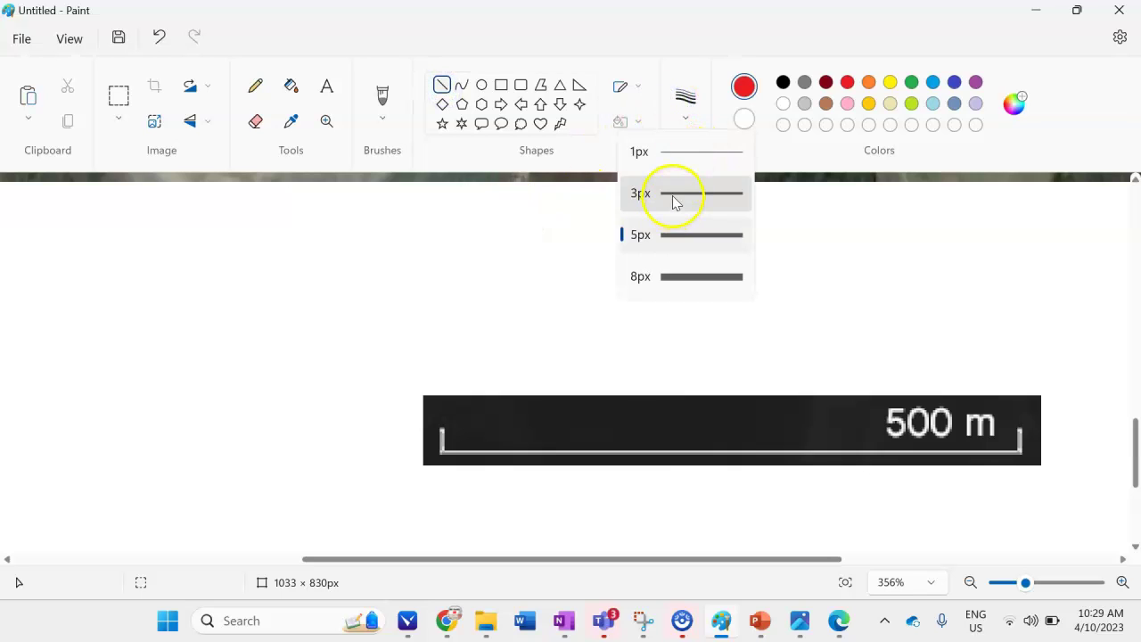
left_click(672, 196)
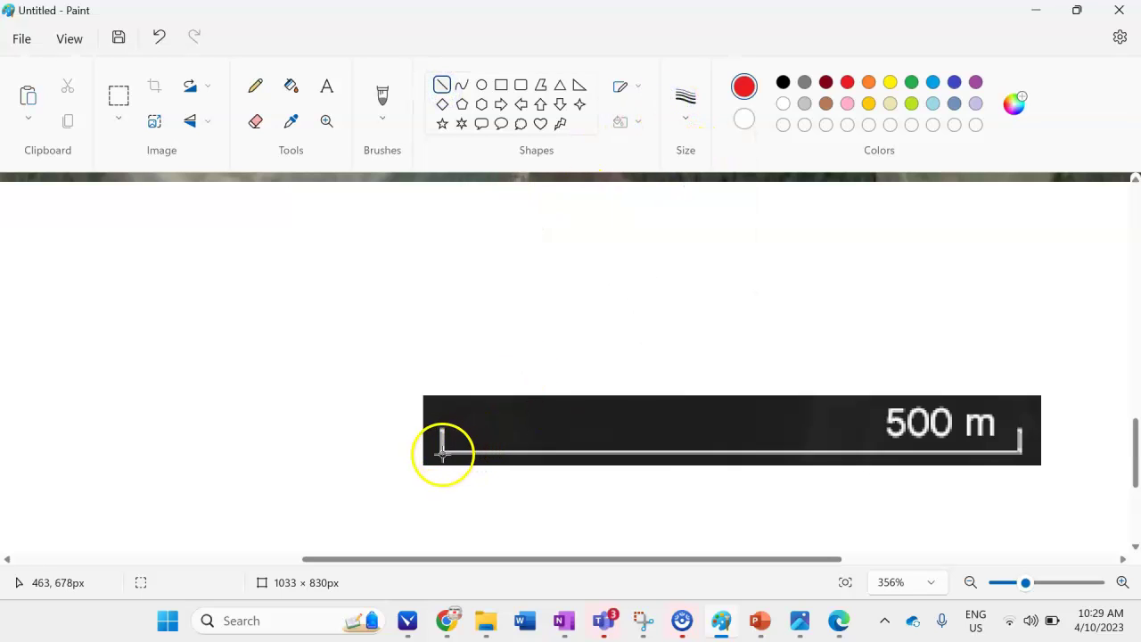
left_click_drag(444, 450, 1016, 452)
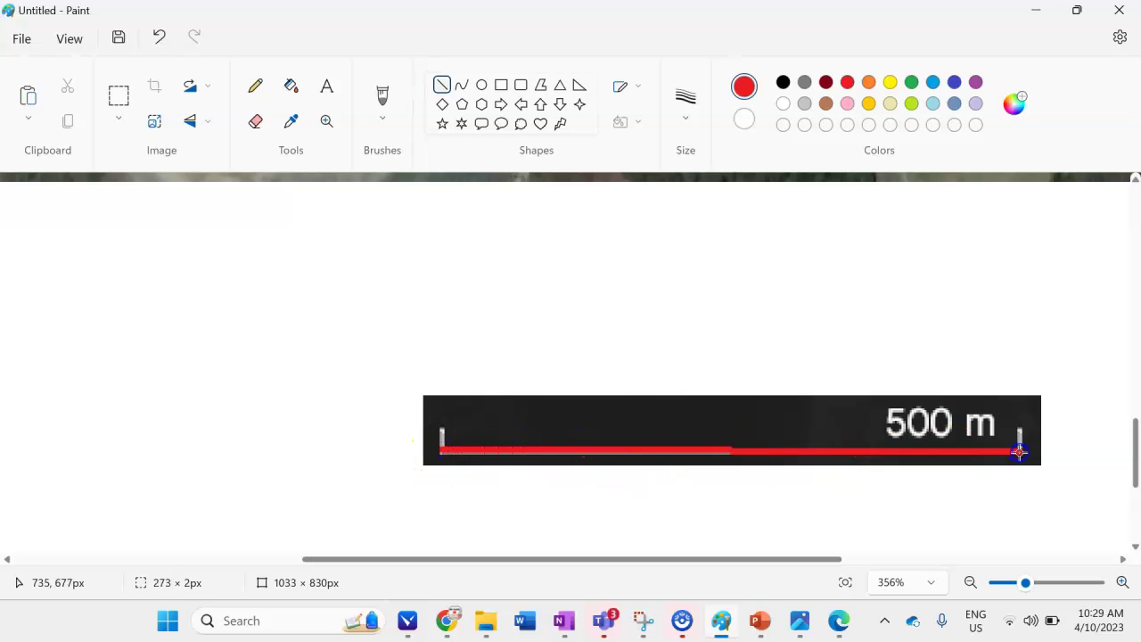
left_click_drag(440, 448, 440, 451)
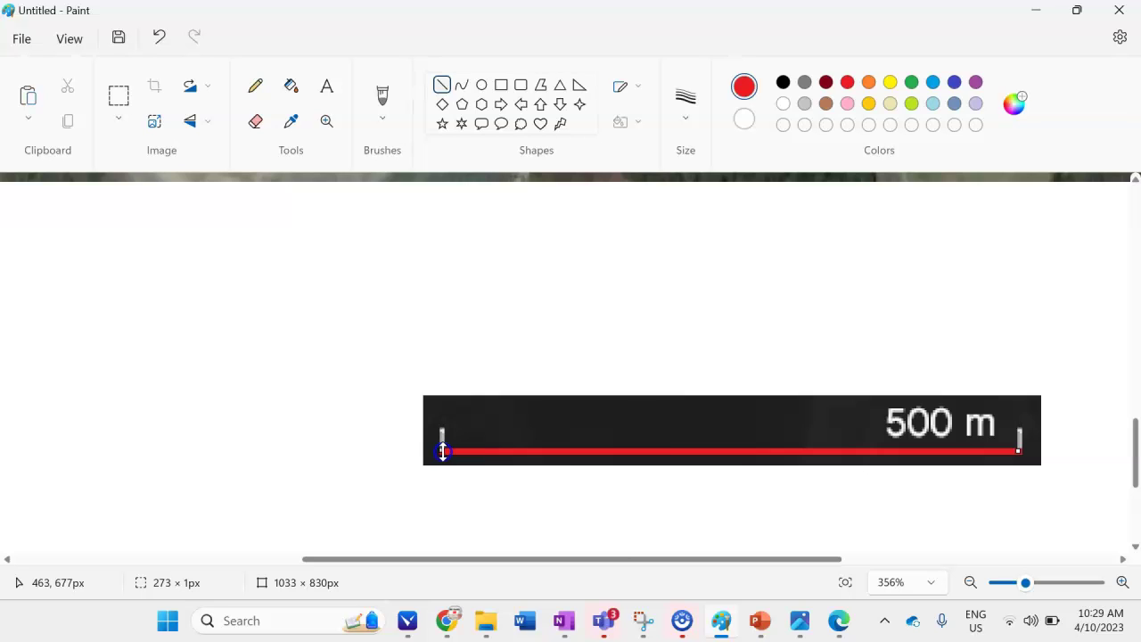
Move the red line down onto the blank area just below the scale bar snip.
left_click(622, 525)
left_click_drag(533, 450, 528, 524)
left_click(565, 317)
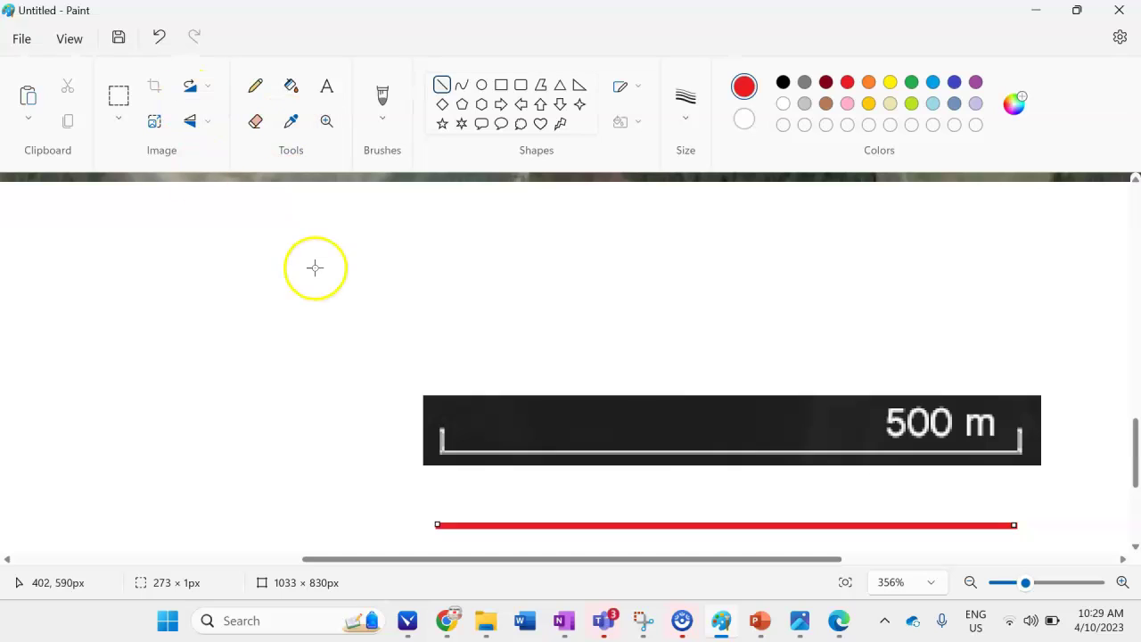
Add a short vertical red tick about 8 px high at each end of the red line.
left_click_drag(434, 509, 436, 514)
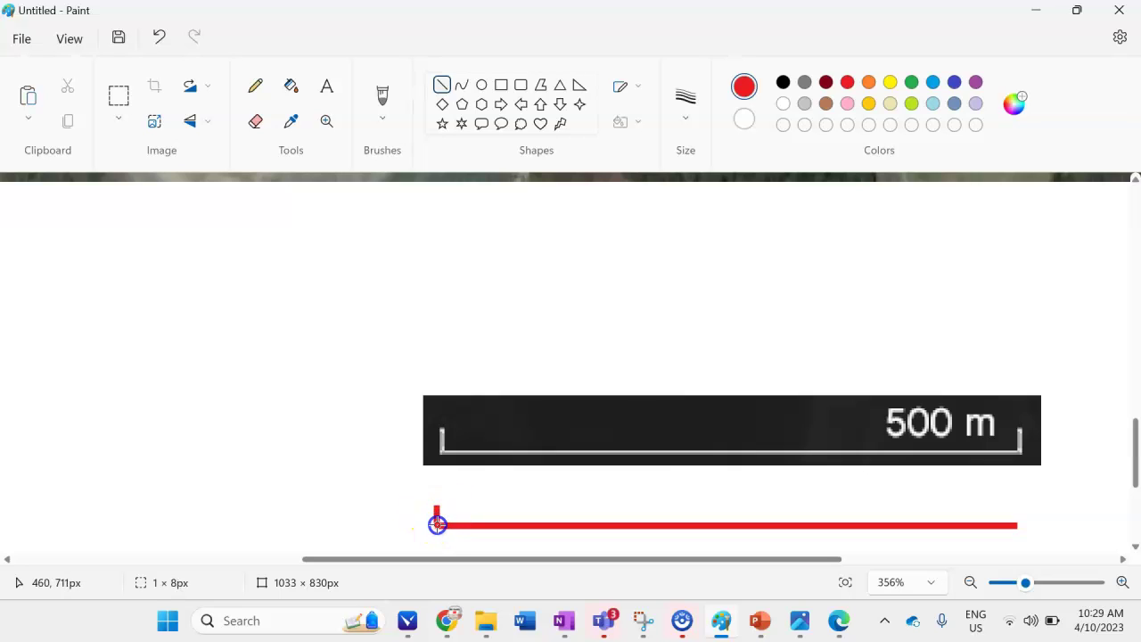
left_click(372, 505)
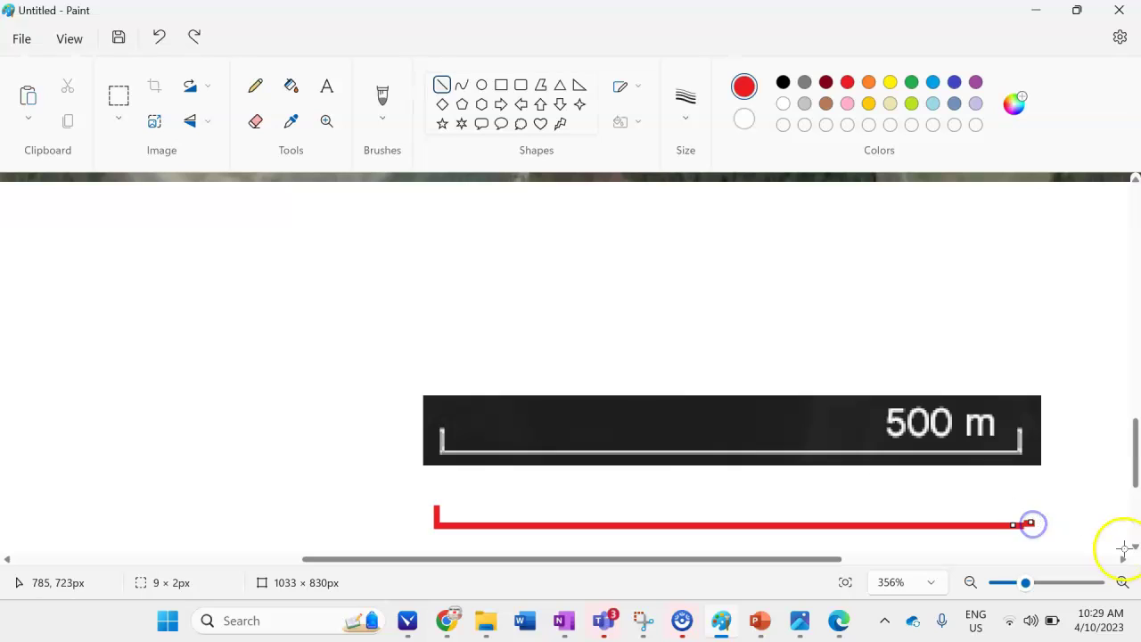
left_click(1019, 510)
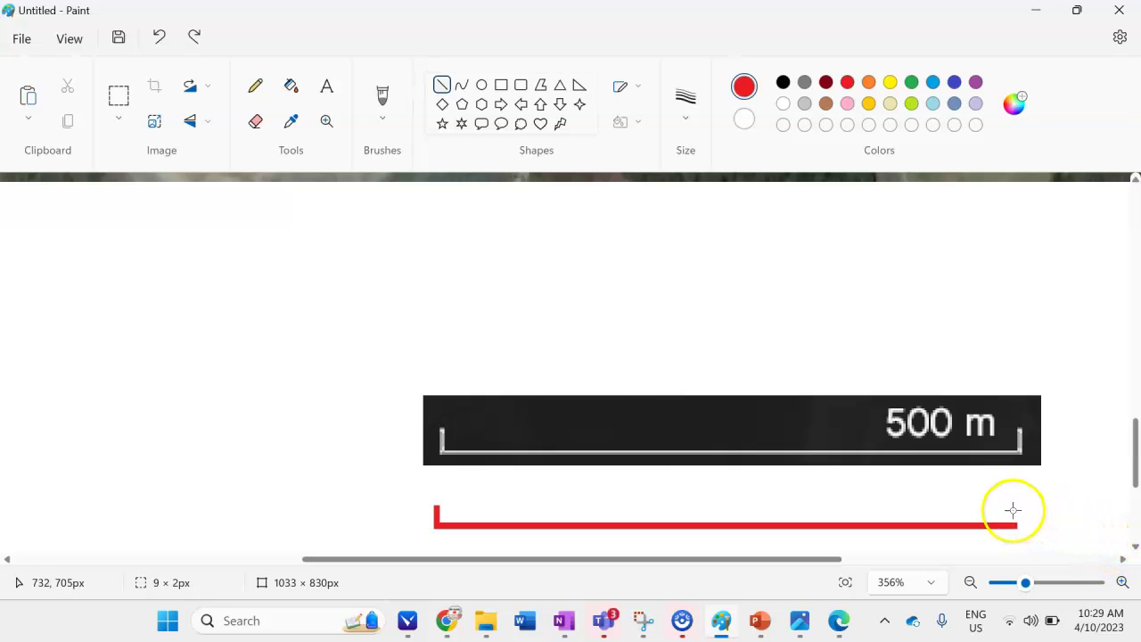
left_click_drag(1014, 523, 1014, 524)
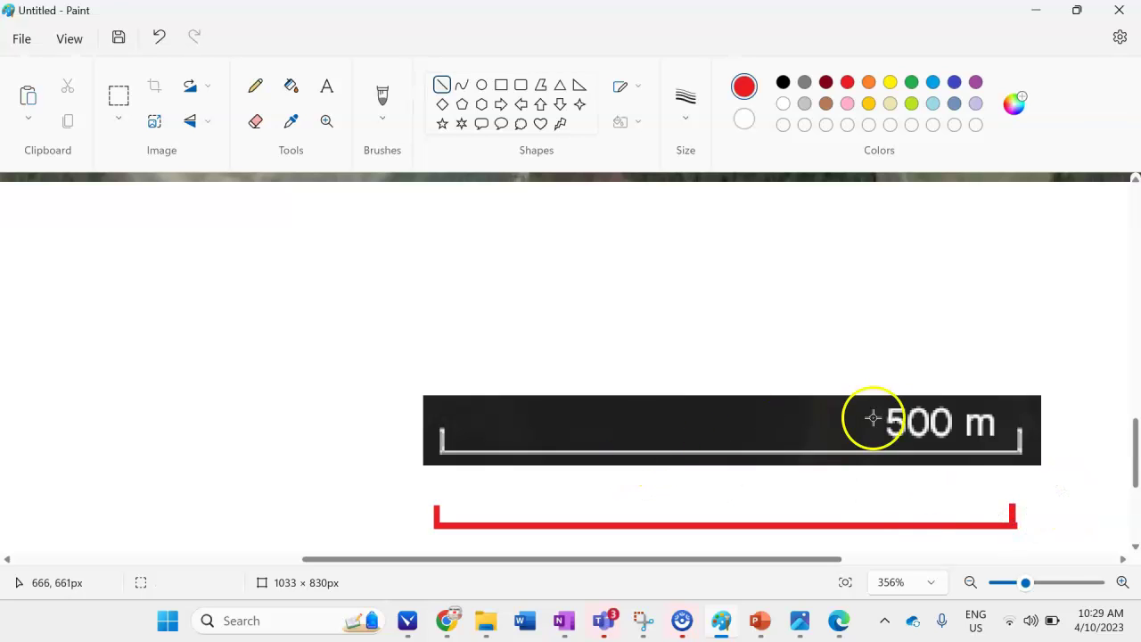
Select the black scale bar snip above the red line and delete it.
left_click(118, 95)
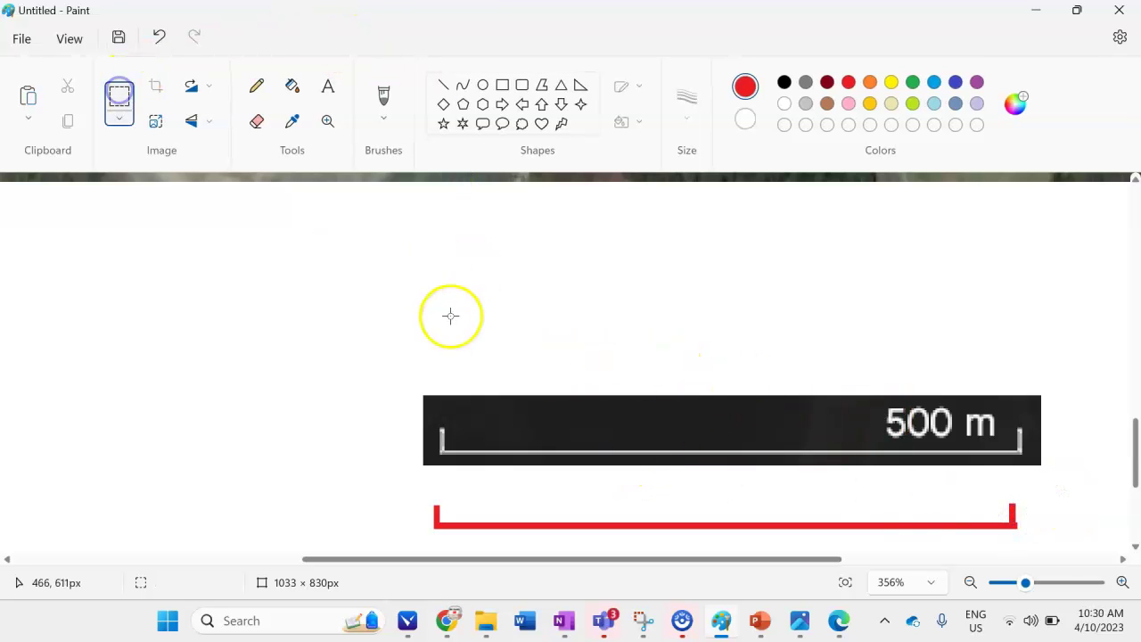
left_click_drag(410, 357, 1059, 475)
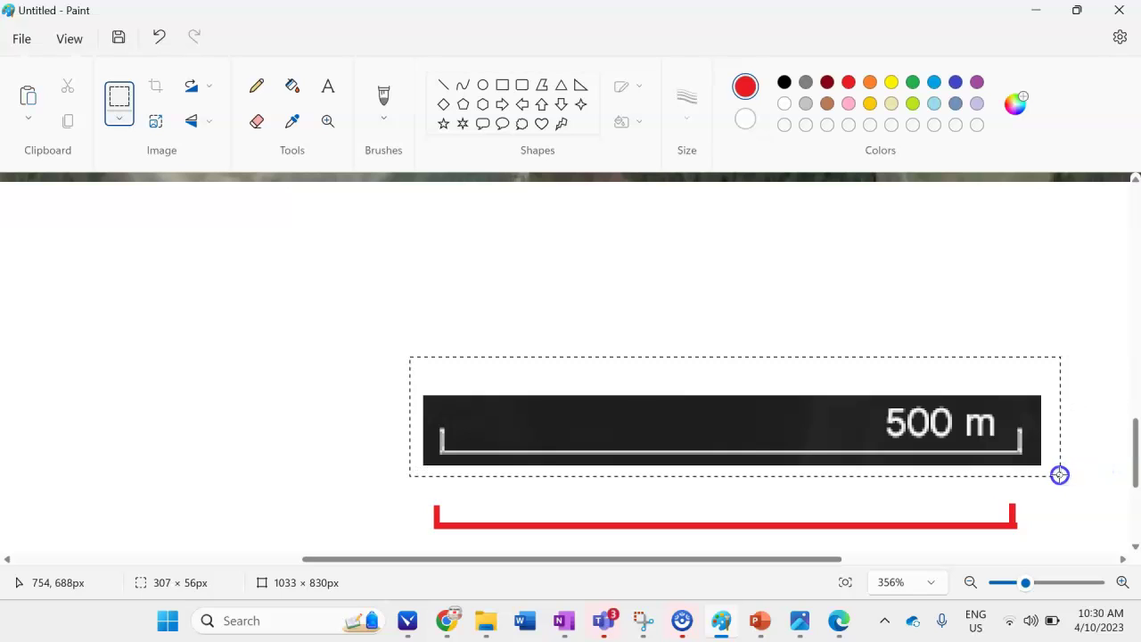
key("Delete")
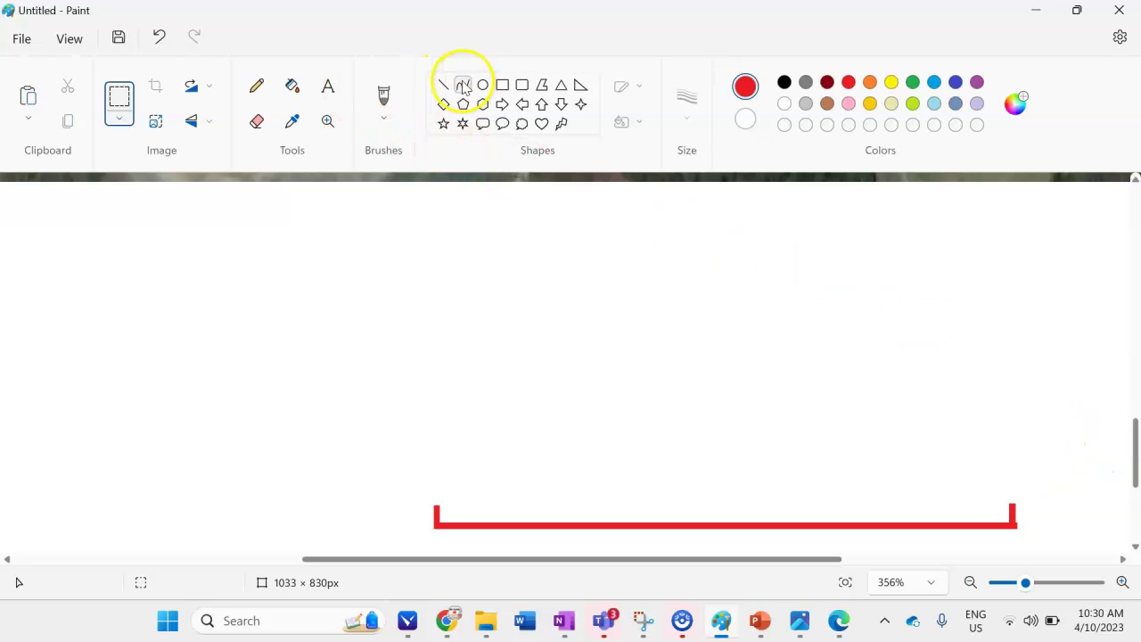
Add the red label "500m" in 12-point Arial just above the right end of the red scale line.
left_click(327, 88)
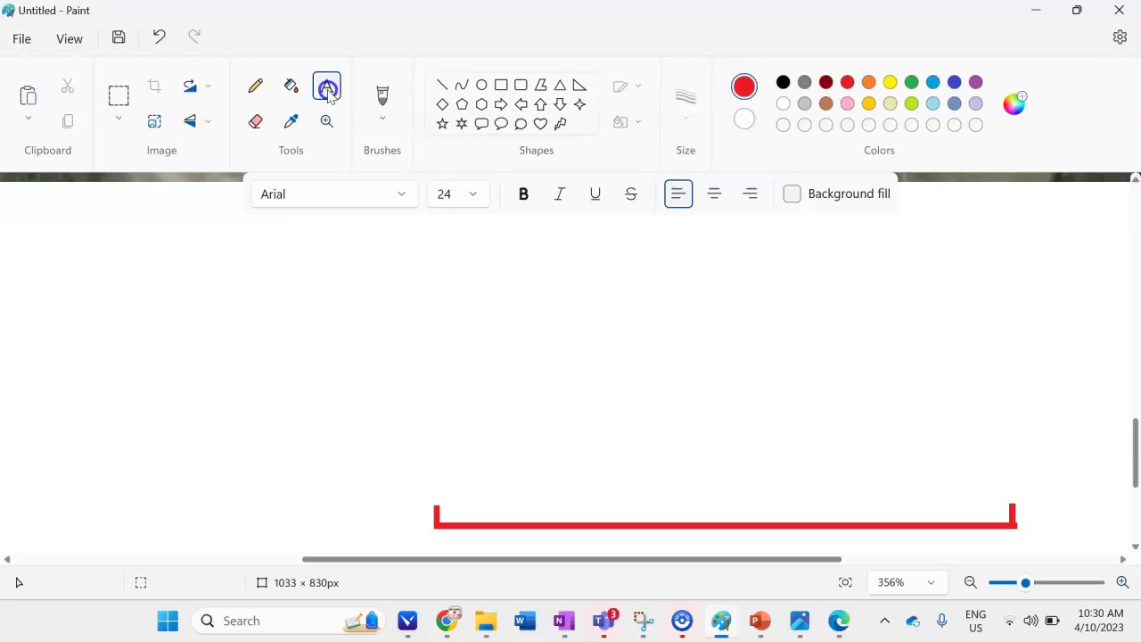
left_click(475, 194)
left_click(449, 362)
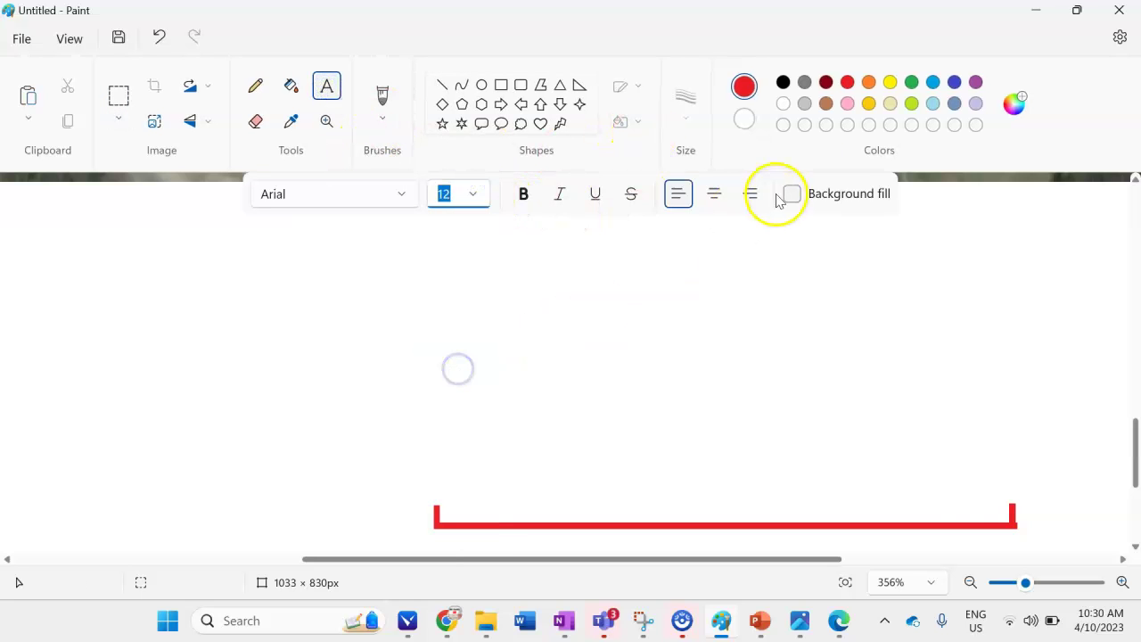
left_click(892, 495)
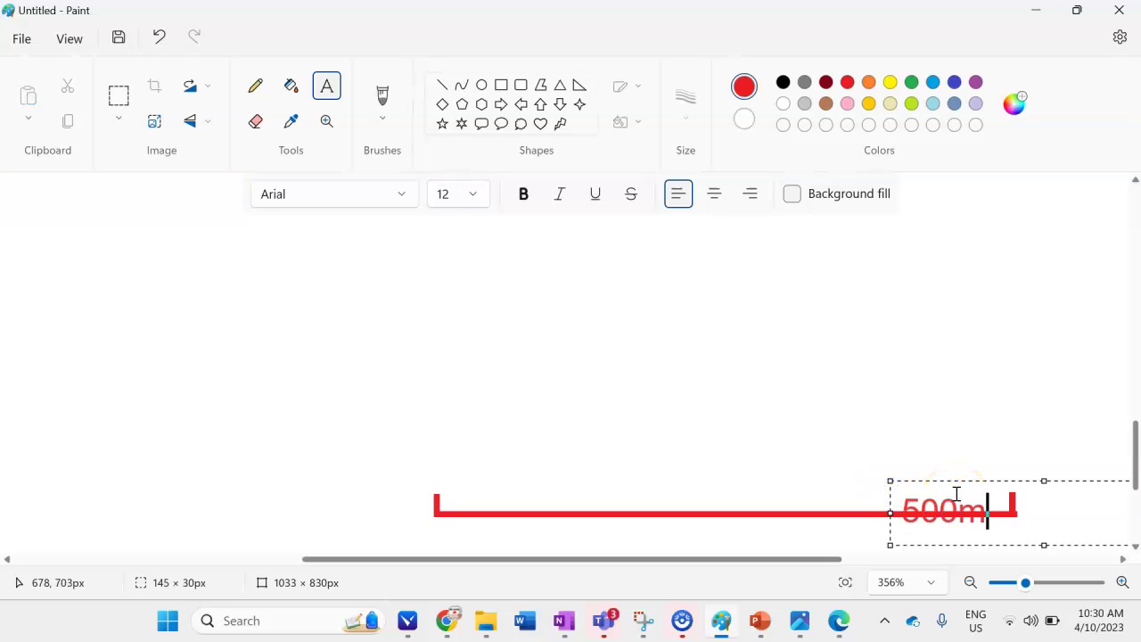
left_click_drag(955, 488, 968, 469)
left_click(754, 403)
Select the red scale bar with its label and move it onto the lower-right corner of the map.
scroll(648, 378, "down", 5, "ctrl")
scroll(509, 352, "down", 2, "ctrl")
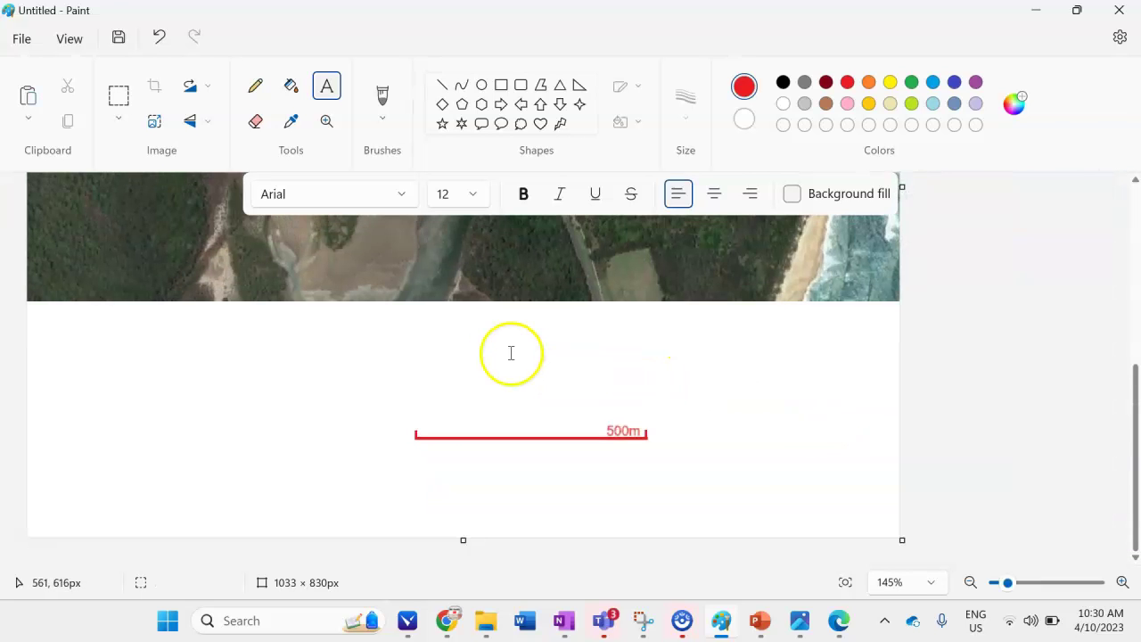
left_click(119, 92)
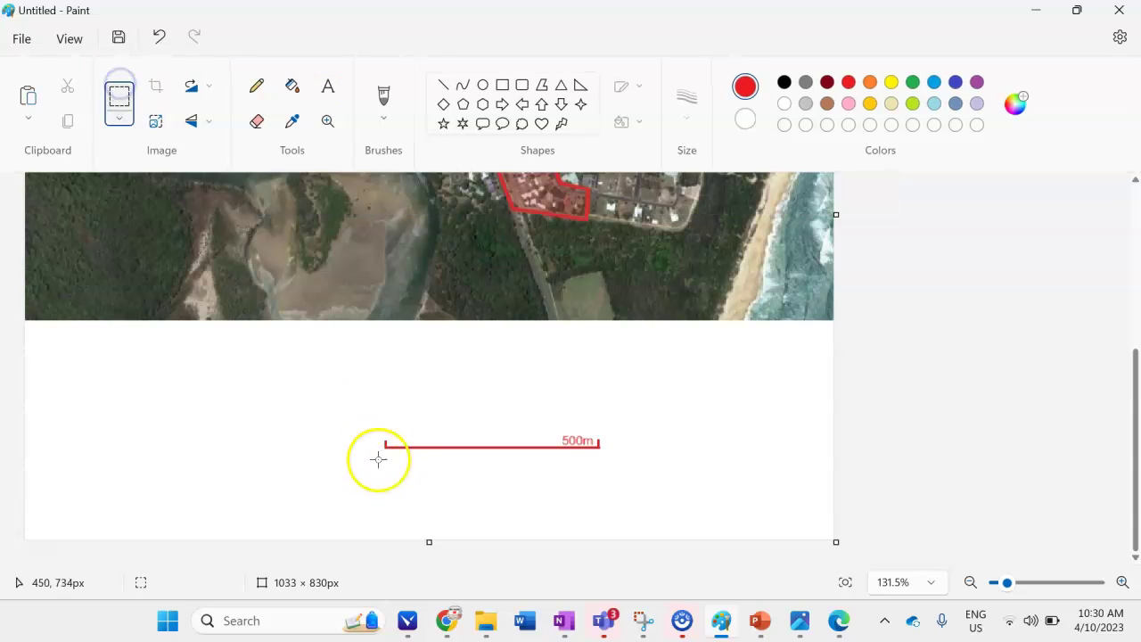
left_click_drag(378, 429, 761, 297)
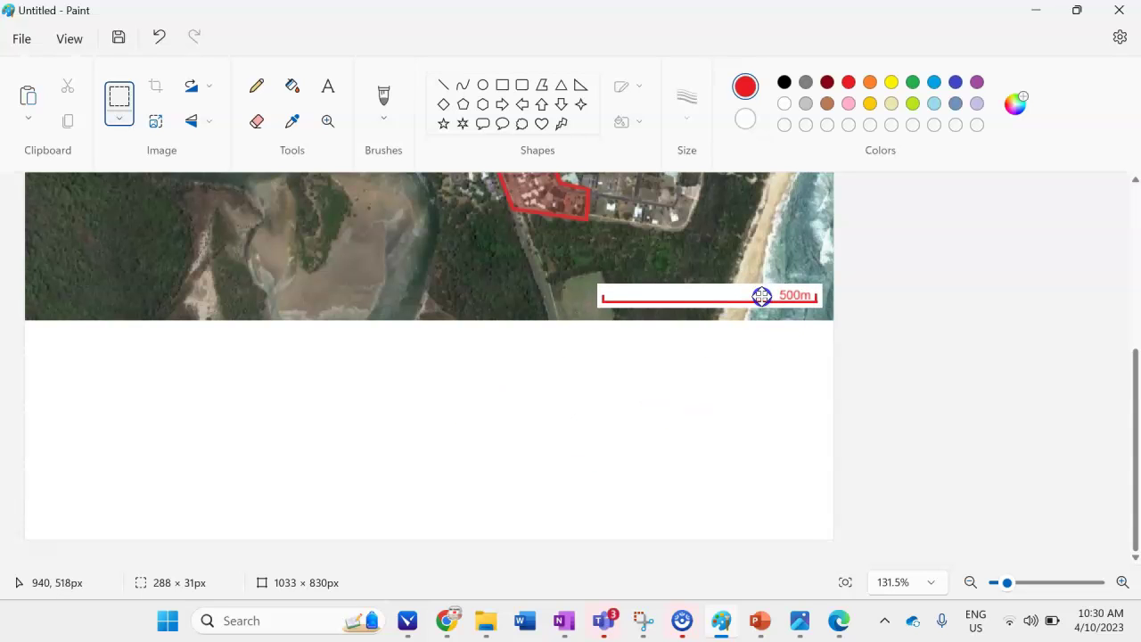
left_click(775, 466)
scroll(774, 326, "up", 3, "ctrl")
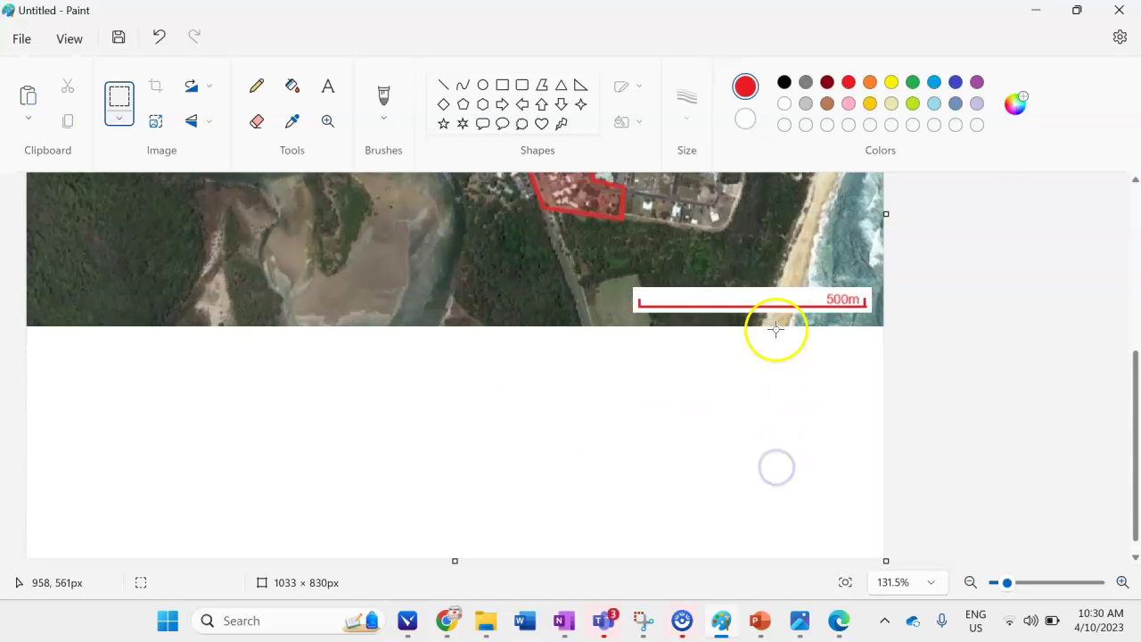
scroll(785, 329, "up", 3, "ctrl")
left_click_drag(615, 559, 874, 566)
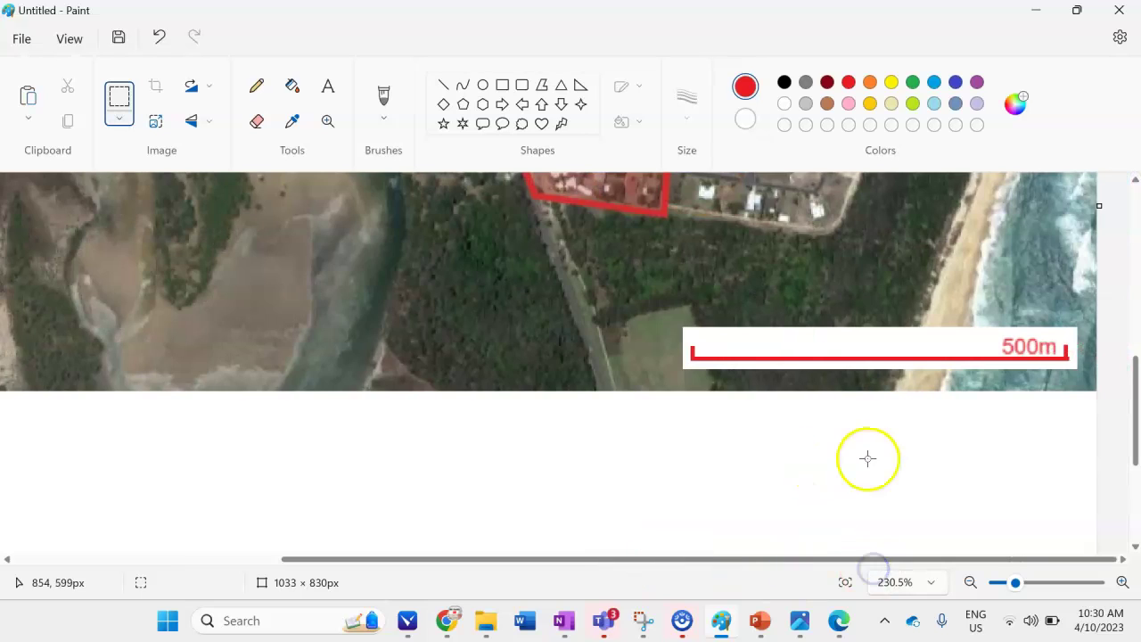
left_click(440, 84)
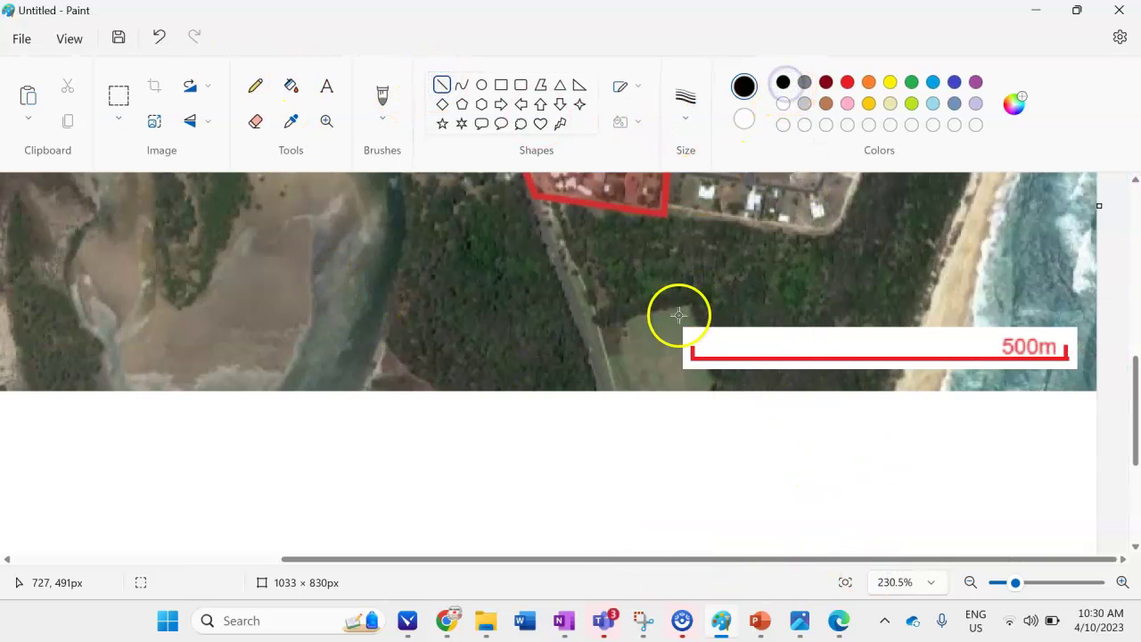
left_click_drag(682, 326, 905, 410)
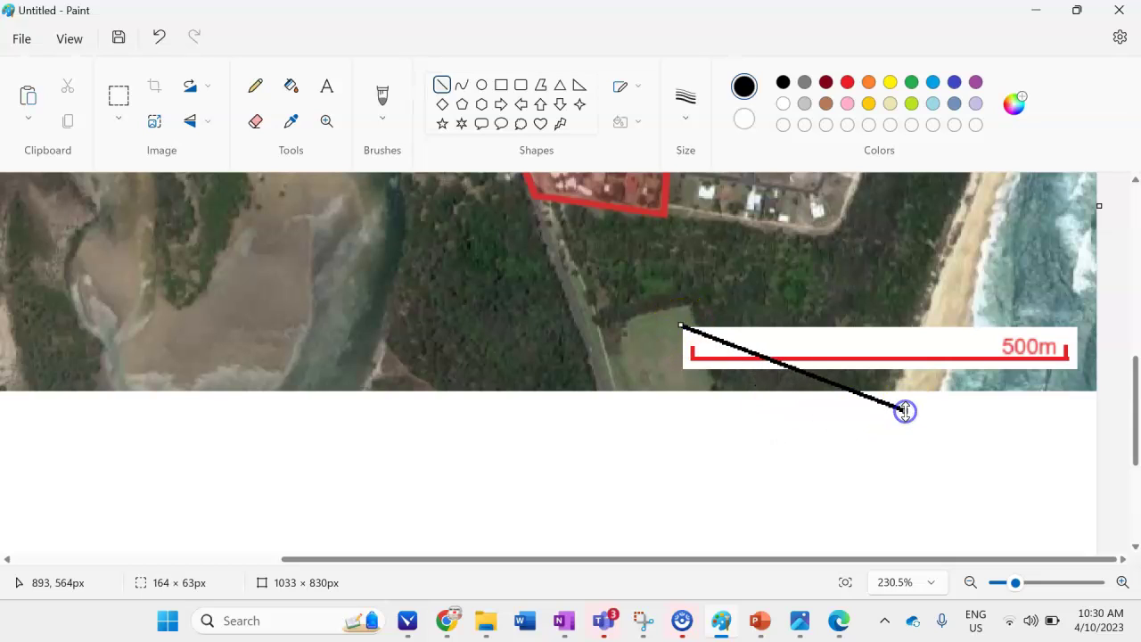
key("ctrl+z")
Draw a black rectangle outline about 289 × 32 px around the white scale bar box on the map.
left_click(505, 89)
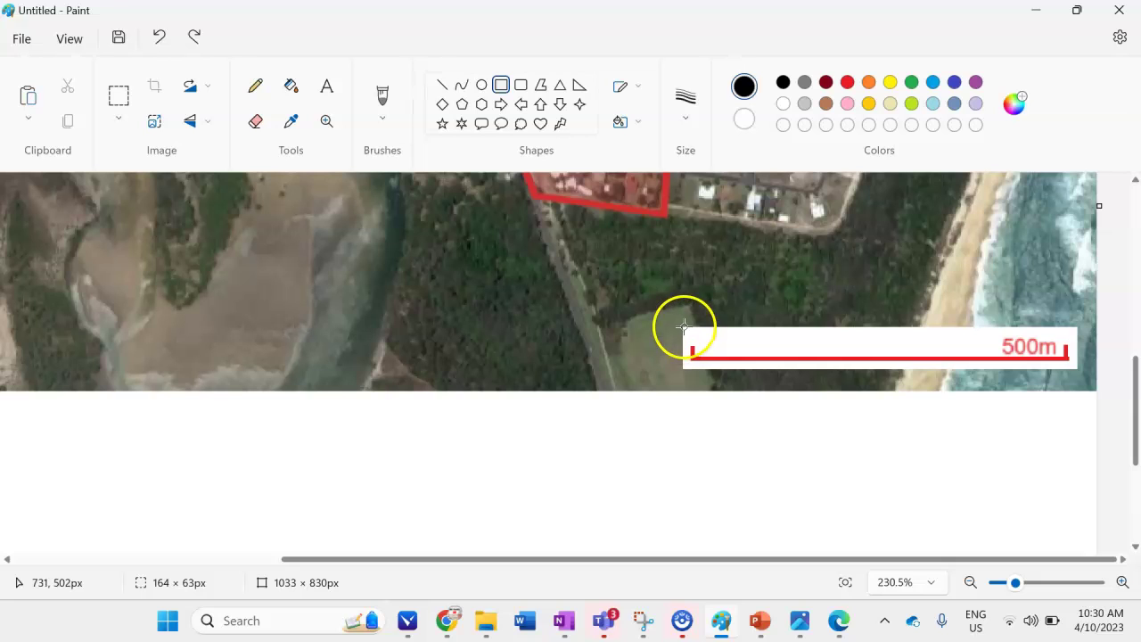
left_click_drag(683, 329, 1080, 368)
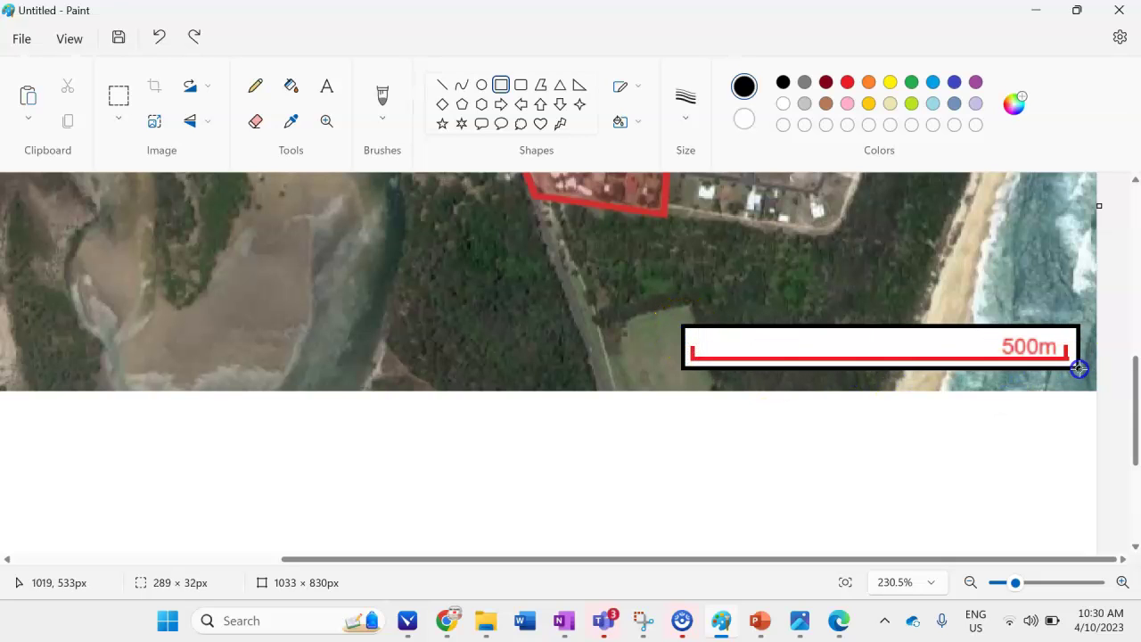
scroll(894, 428, "down", 5, "ctrl")
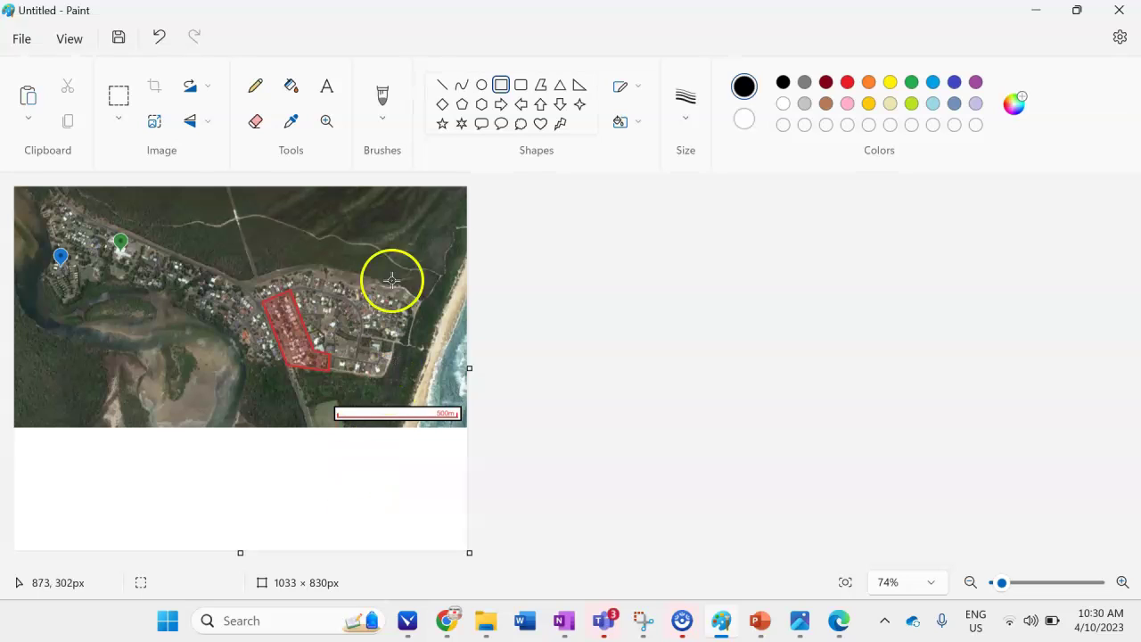
Clear a rectangular area about 50 × 77 px to white near the map's upper-right corner.
left_click(120, 97)
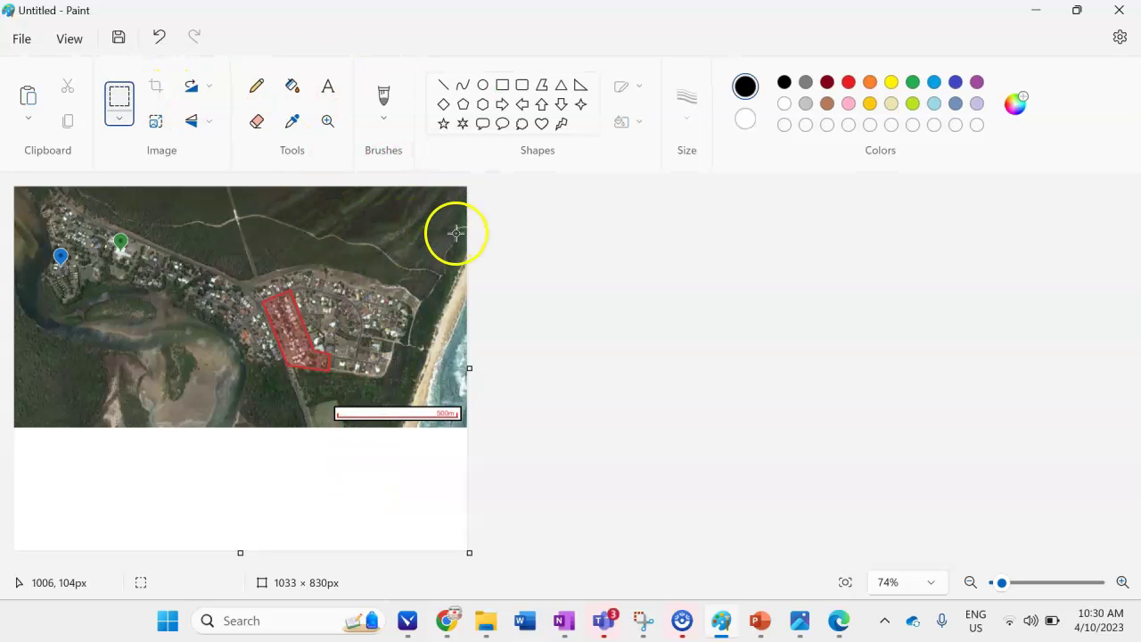
scroll(446, 218, "up", 2, "ctrl")
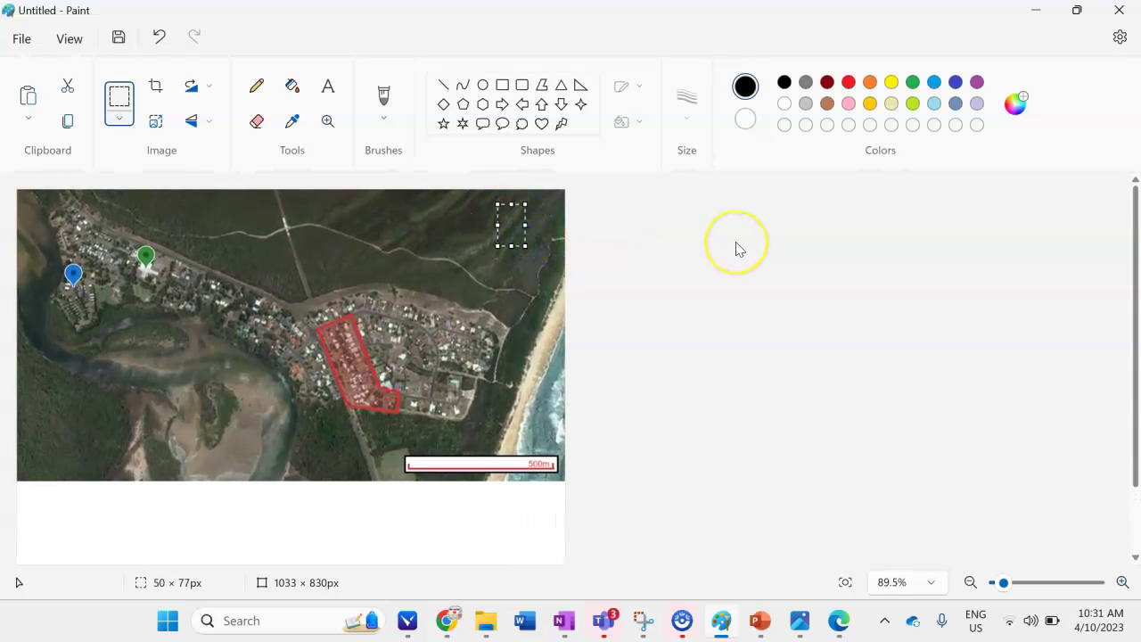
key("Delete")
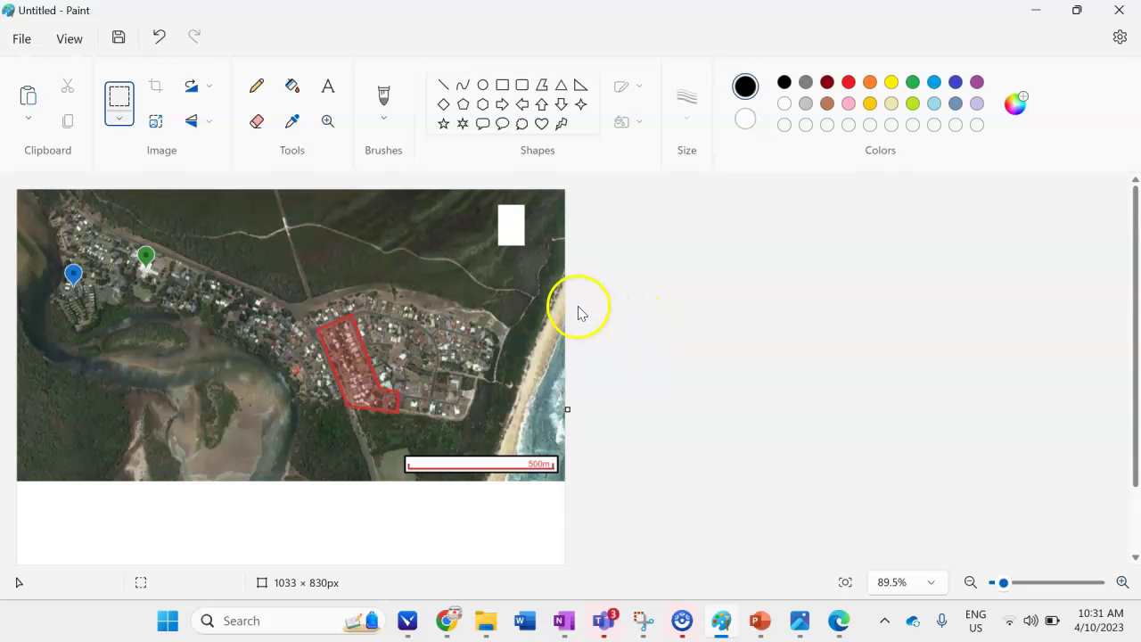
Draw a black rectangle outline about 49 × 79 px around the white box near the map's upper-right corner.
left_click(502, 85)
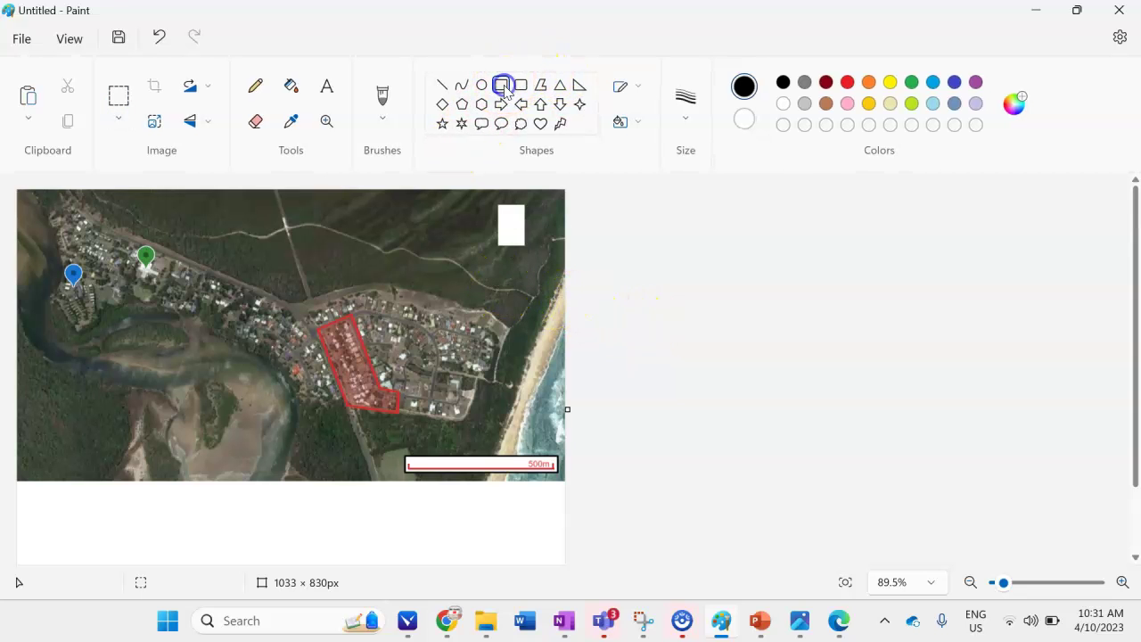
scroll(562, 268, "up", 5, "ctrl")
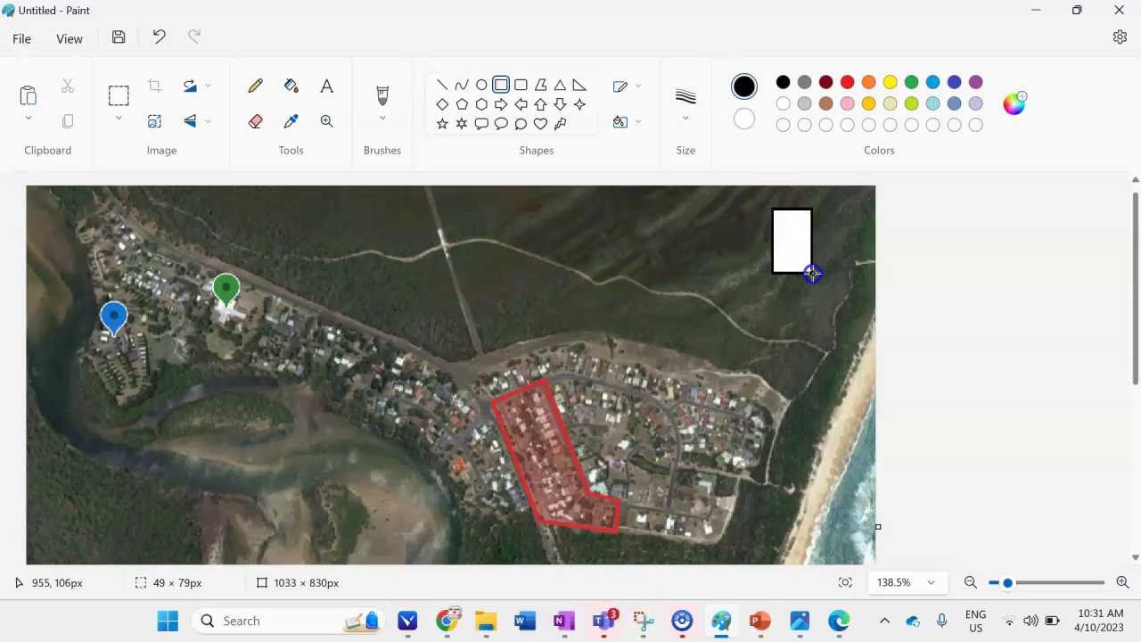
left_click(838, 359)
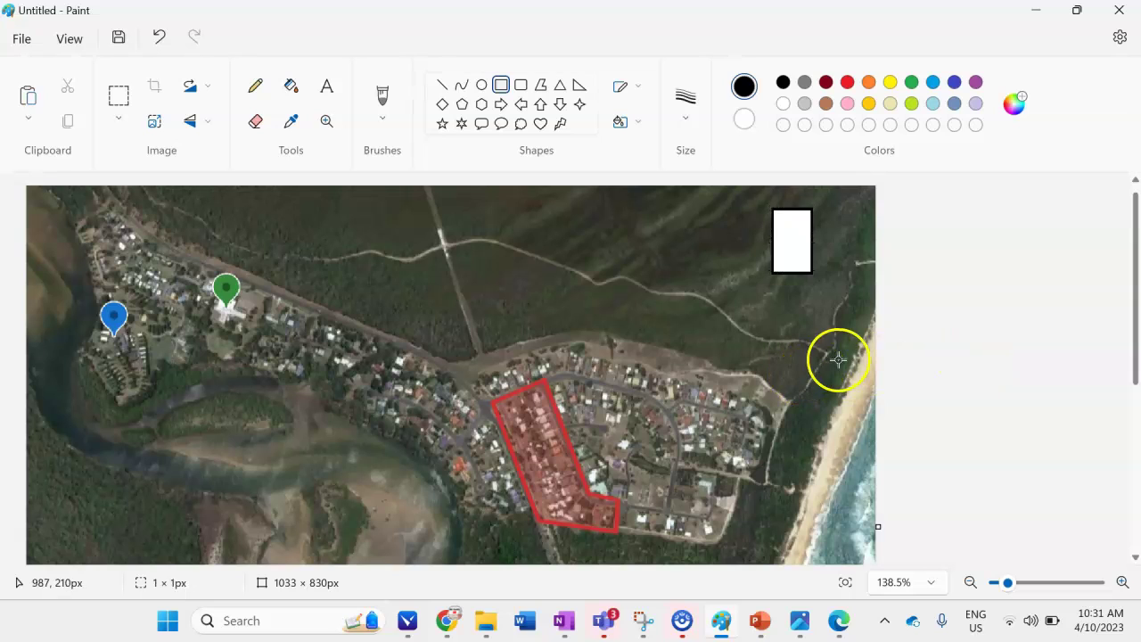
Draw an up arrow about 28 × 41 px in the white box and add the label "N" in 12-point Arial below it.
left_click(540, 104)
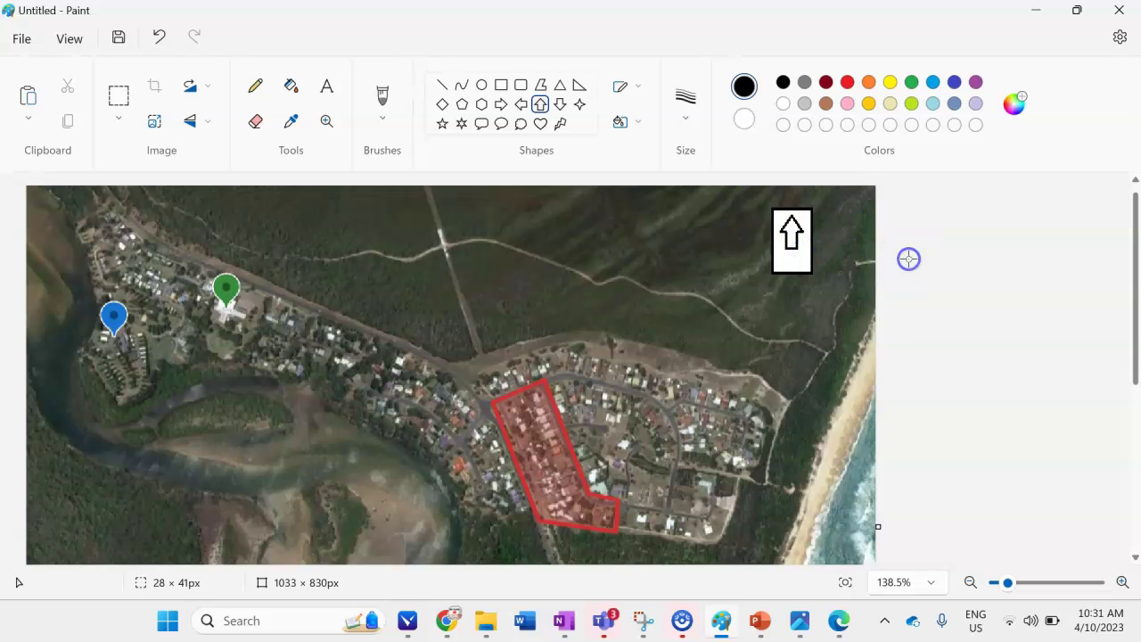
left_click(322, 92)
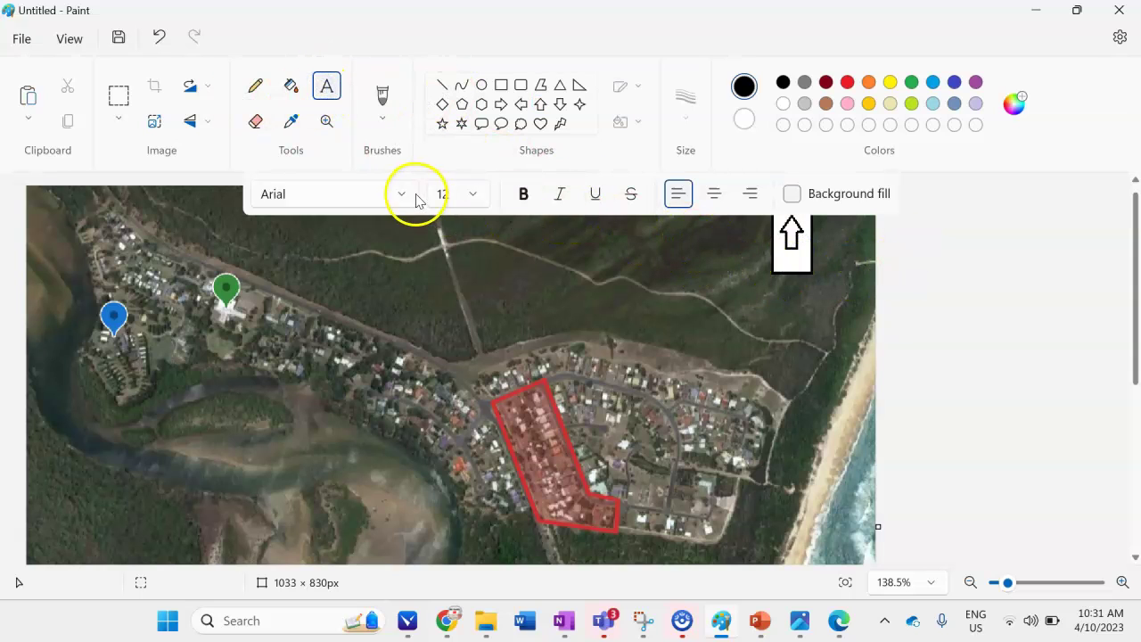
left_click_drag(781, 261, 889, 279)
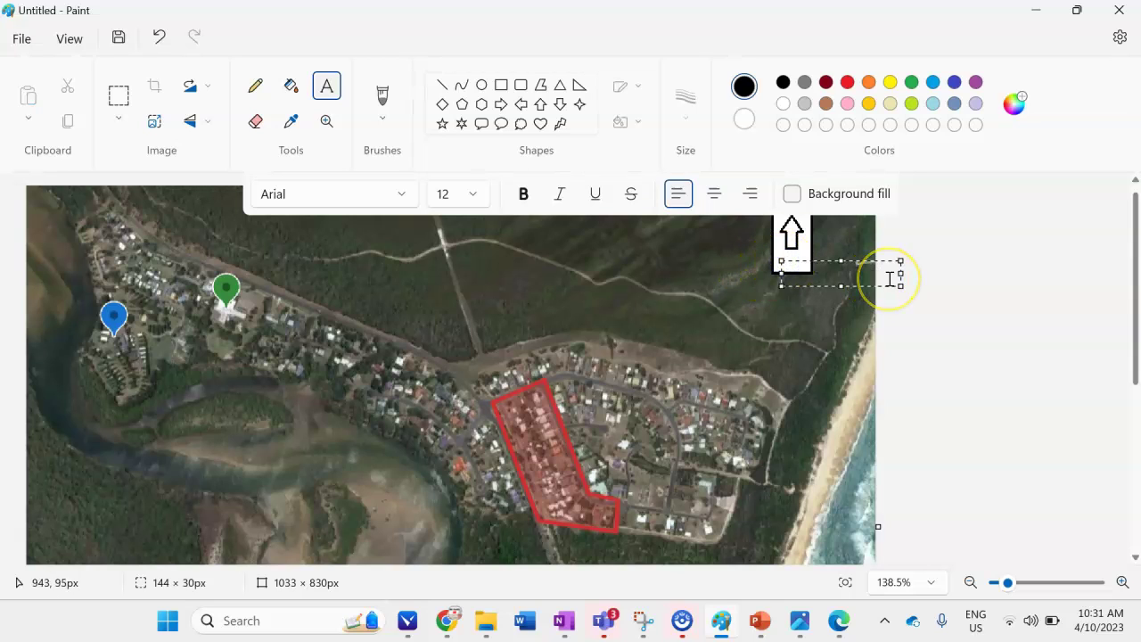
left_click(822, 267)
type("N")
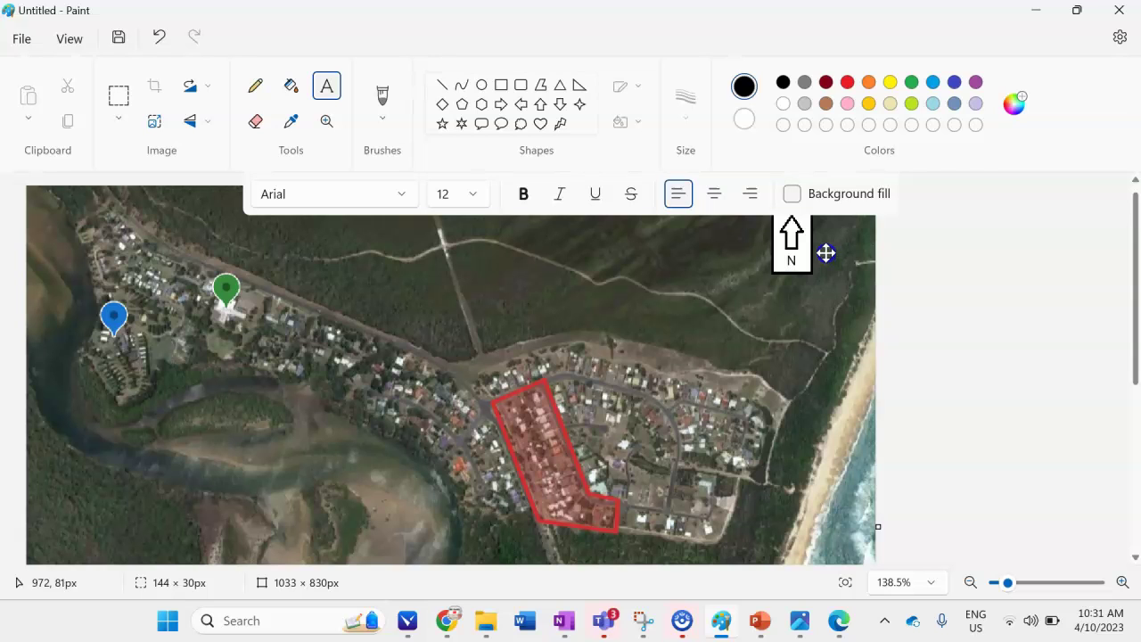
left_click(960, 347)
Draw a black rectangle outline that nearly fills the blank white area below the map.
scroll(713, 382, "down", 1, "ctrl")
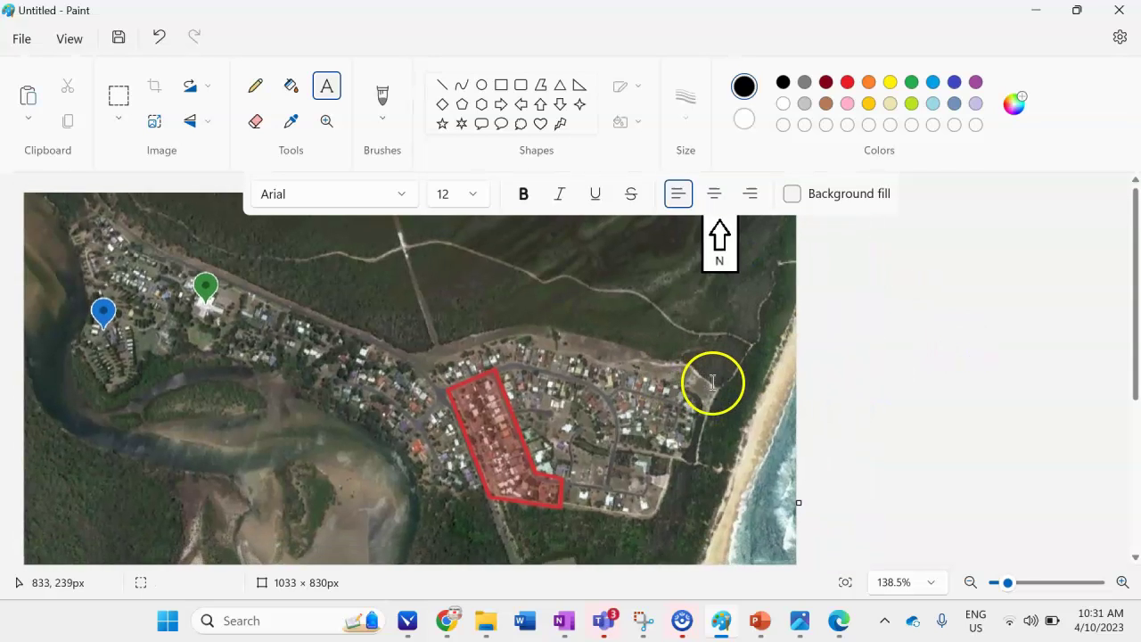
scroll(695, 384, "down", 3, "ctrl")
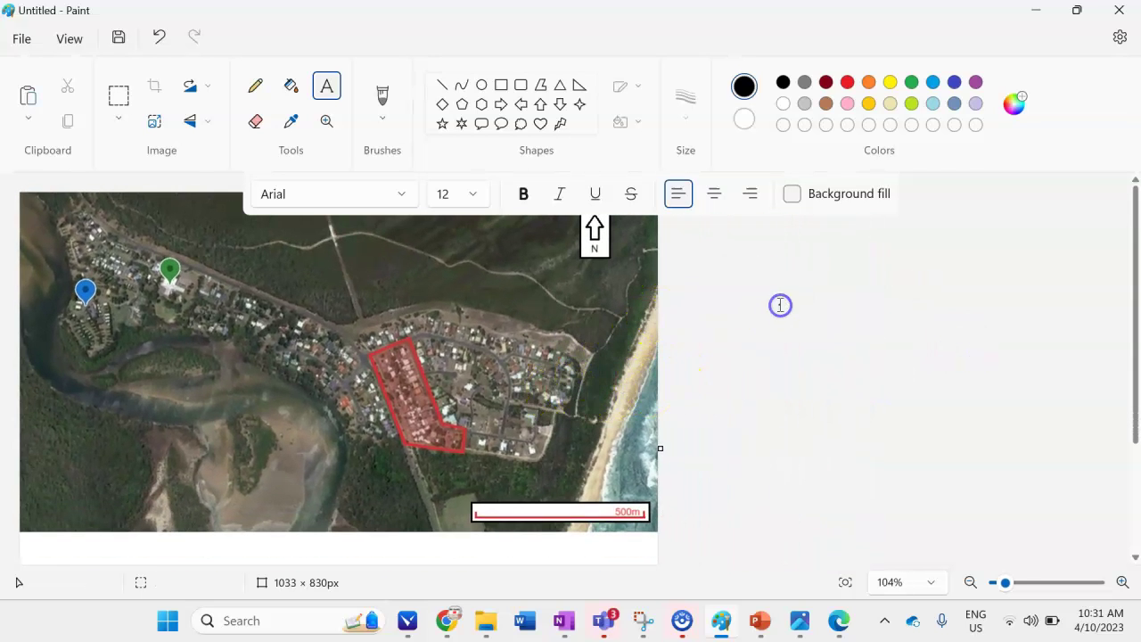
scroll(501, 385, "down", 1)
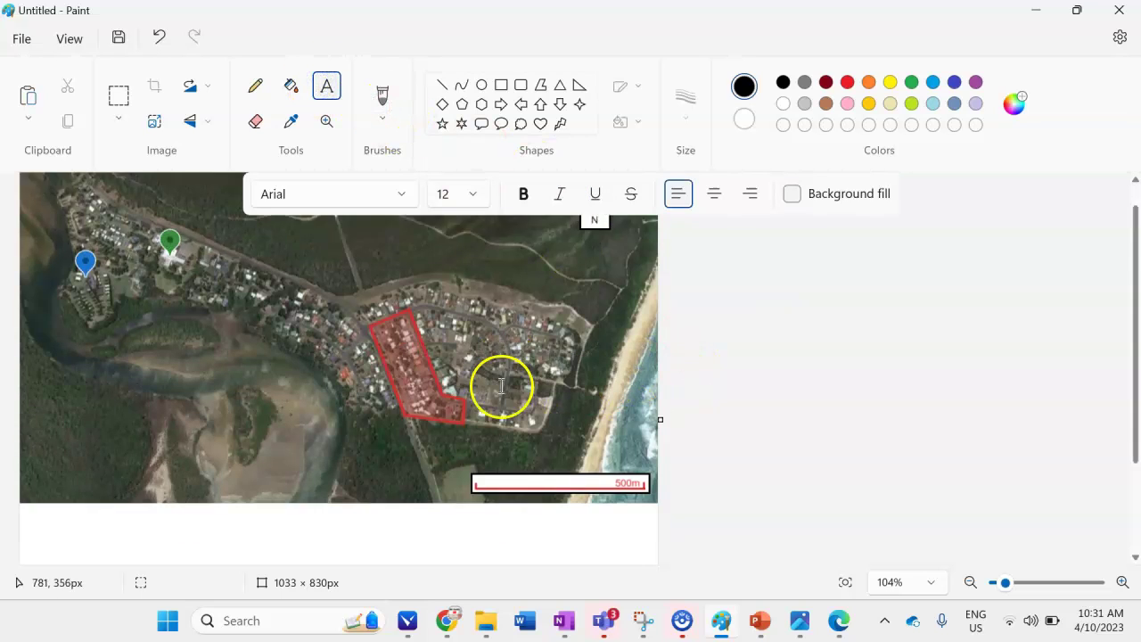
scroll(501, 385, "down", 3)
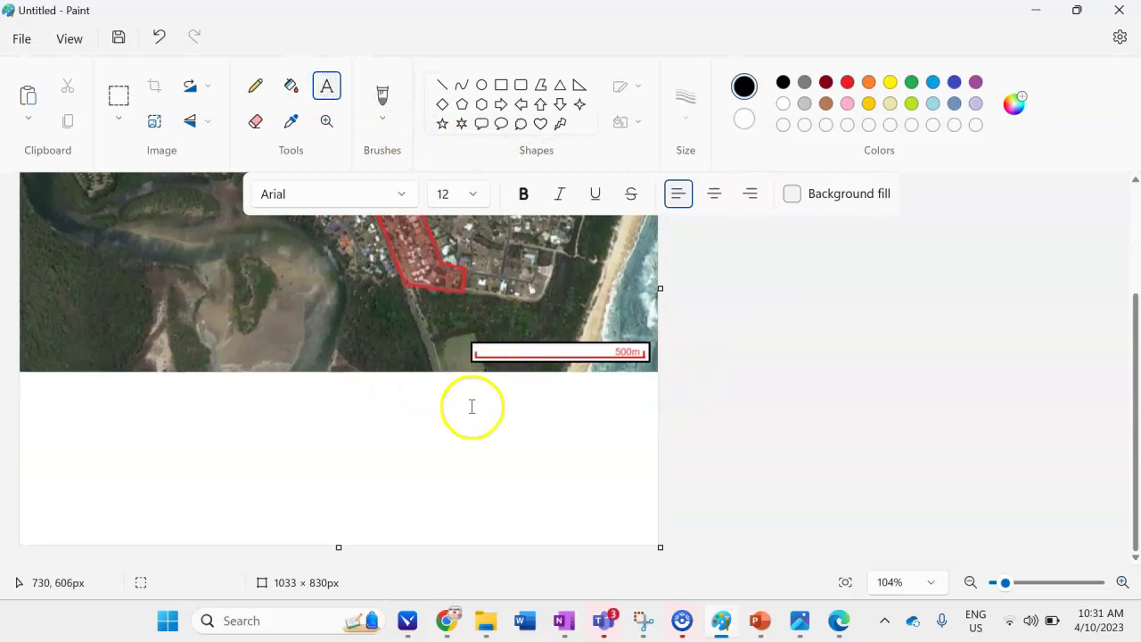
scroll(472, 407, "up", 4)
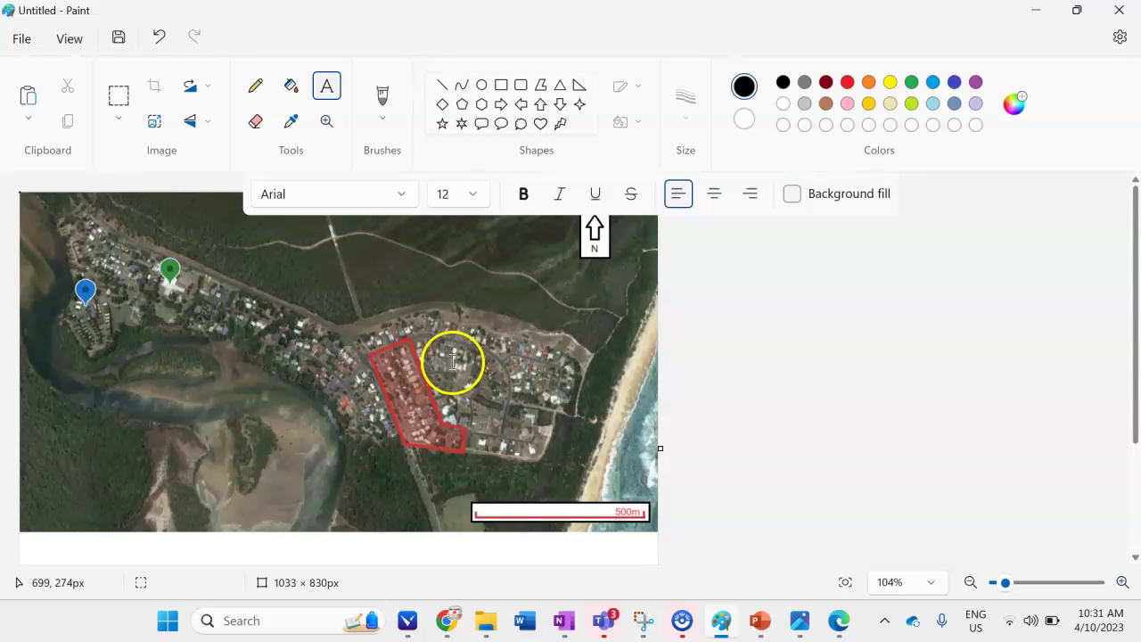
scroll(450, 361, "down", 4)
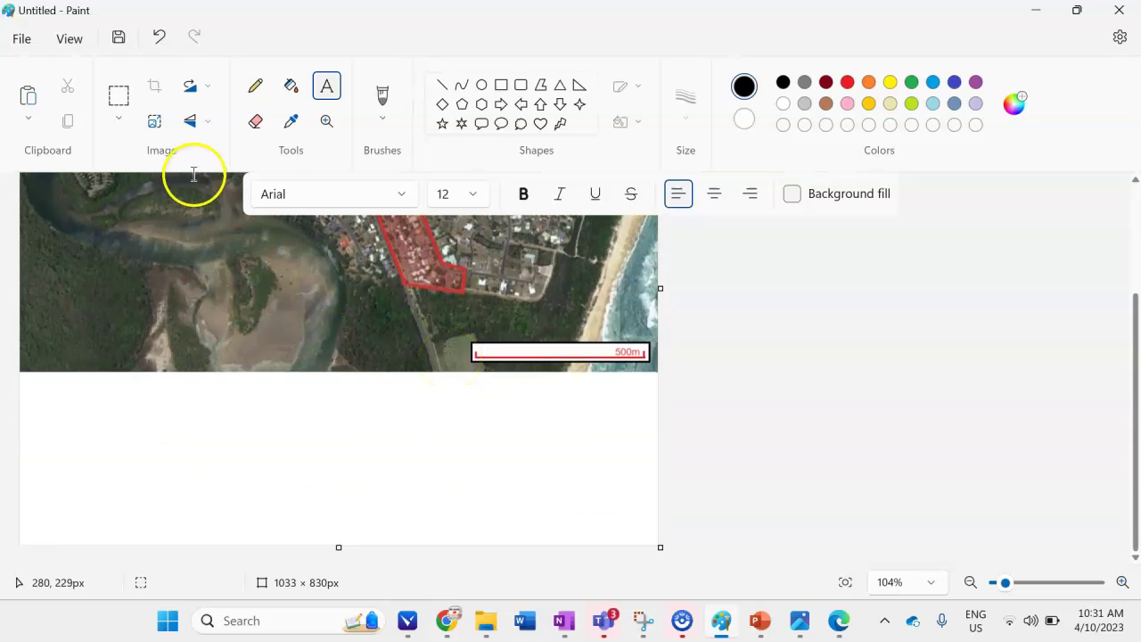
left_click(501, 87)
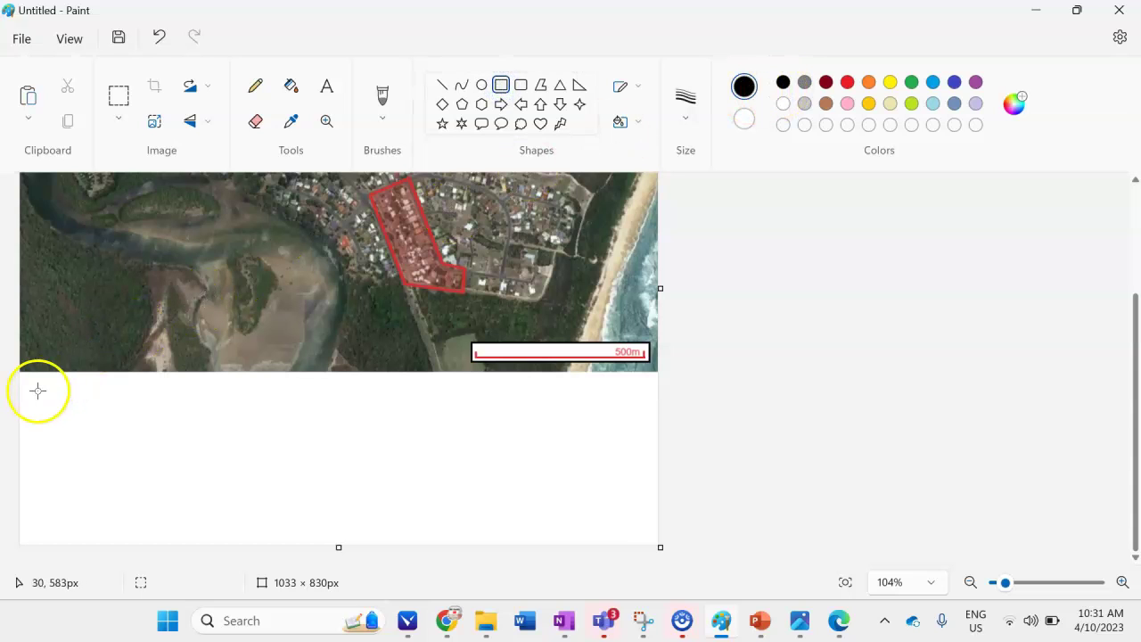
left_click_drag(24, 379, 651, 537)
left_click(880, 414)
Add the heading "Legend" in bold 16-point Arial at the upper-left corner of the box below the map.
left_click(324, 86)
left_click(36, 393)
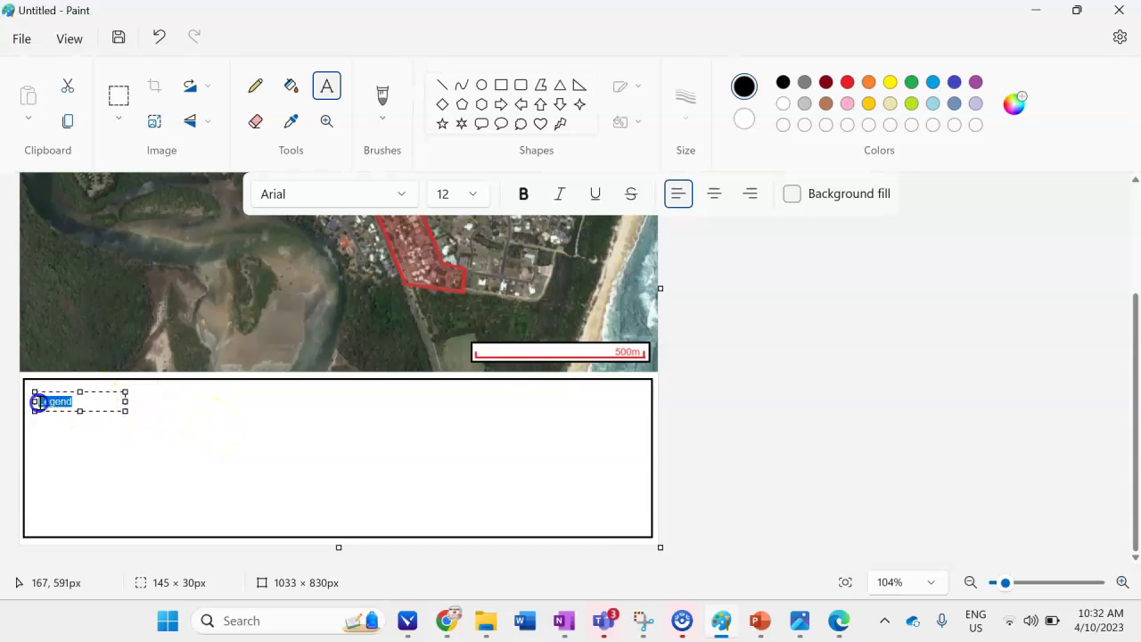
left_click(471, 194)
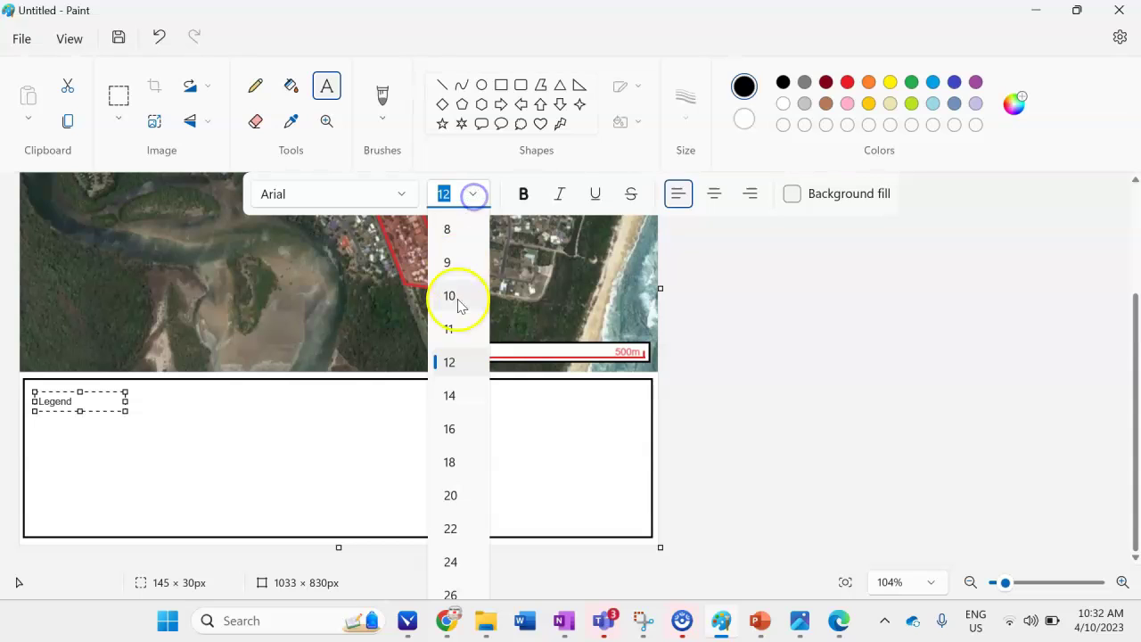
left_click(458, 419)
double_click(64, 402)
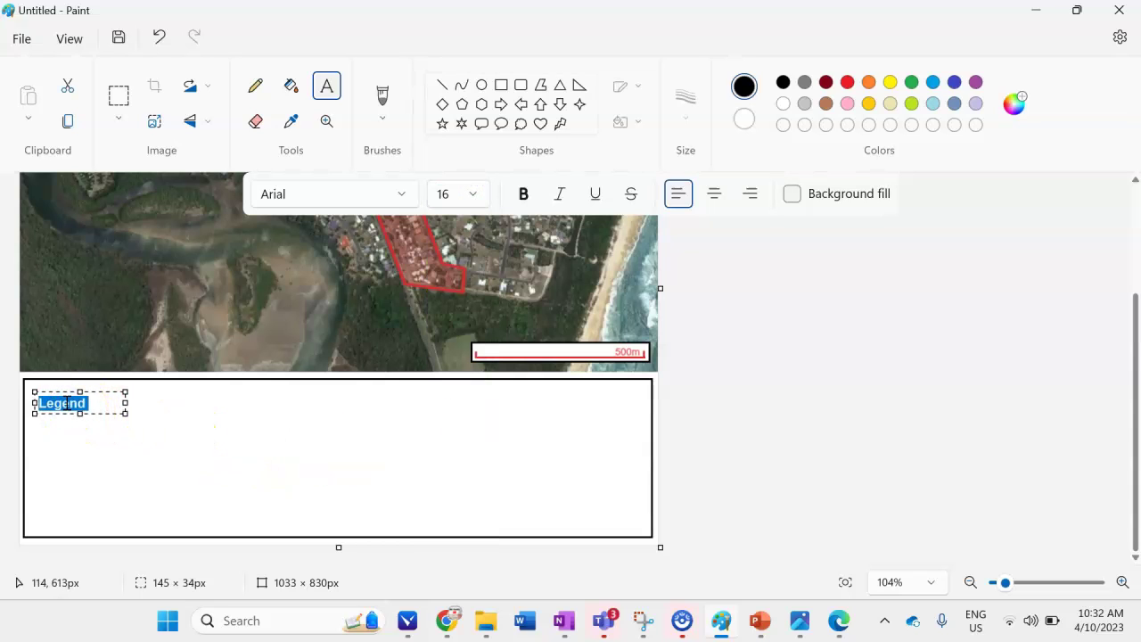
left_click(105, 394)
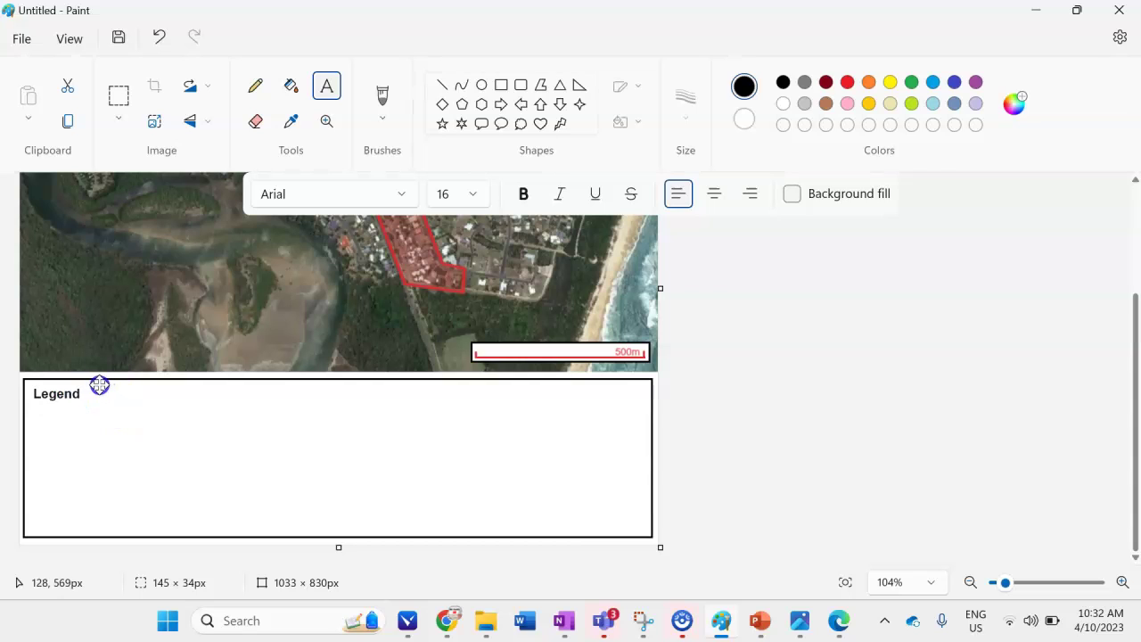
key("ctrl+z")
left_click(206, 457)
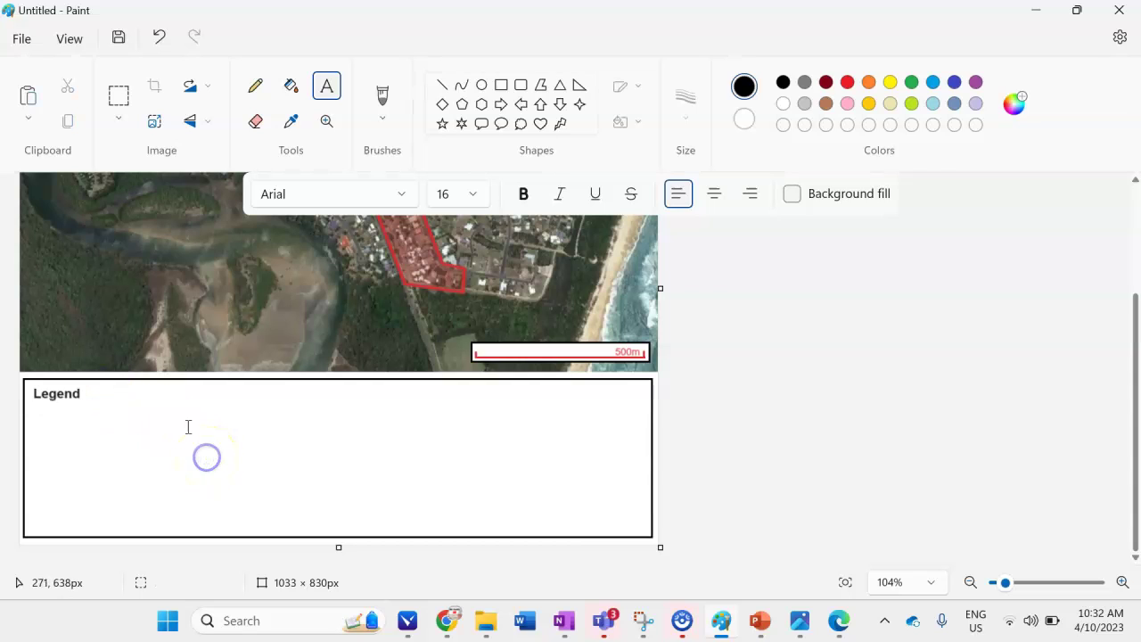
Switch to Google Earth and open the colour palette of the blue placemark for editing.
scroll(214, 415, "up", 2)
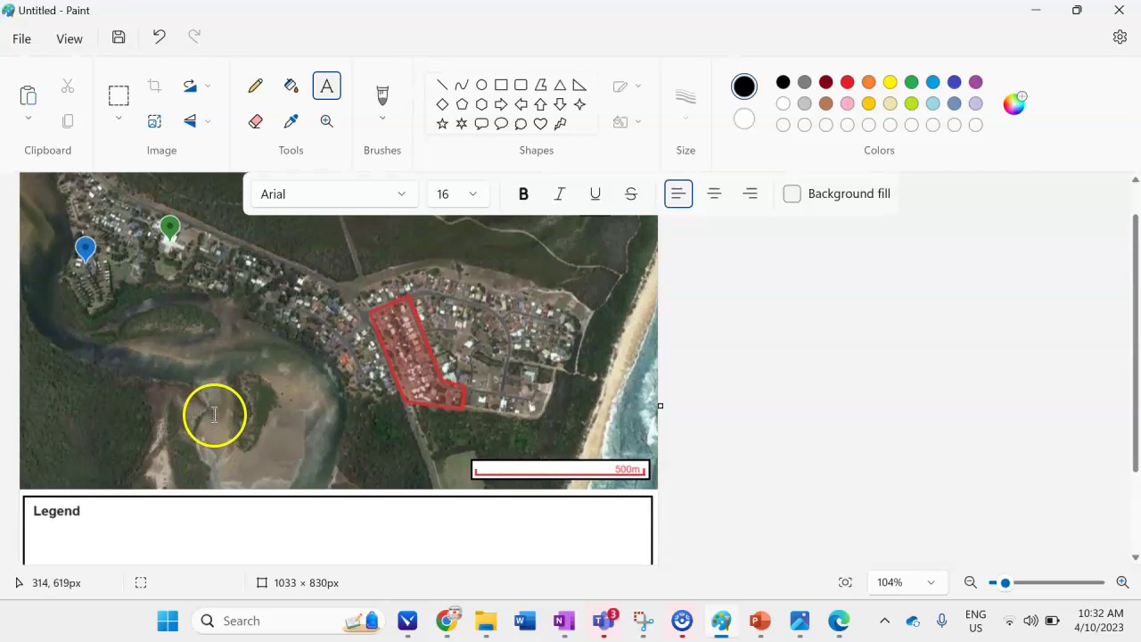
scroll(214, 409, "down", 2)
mouse_move(448, 619)
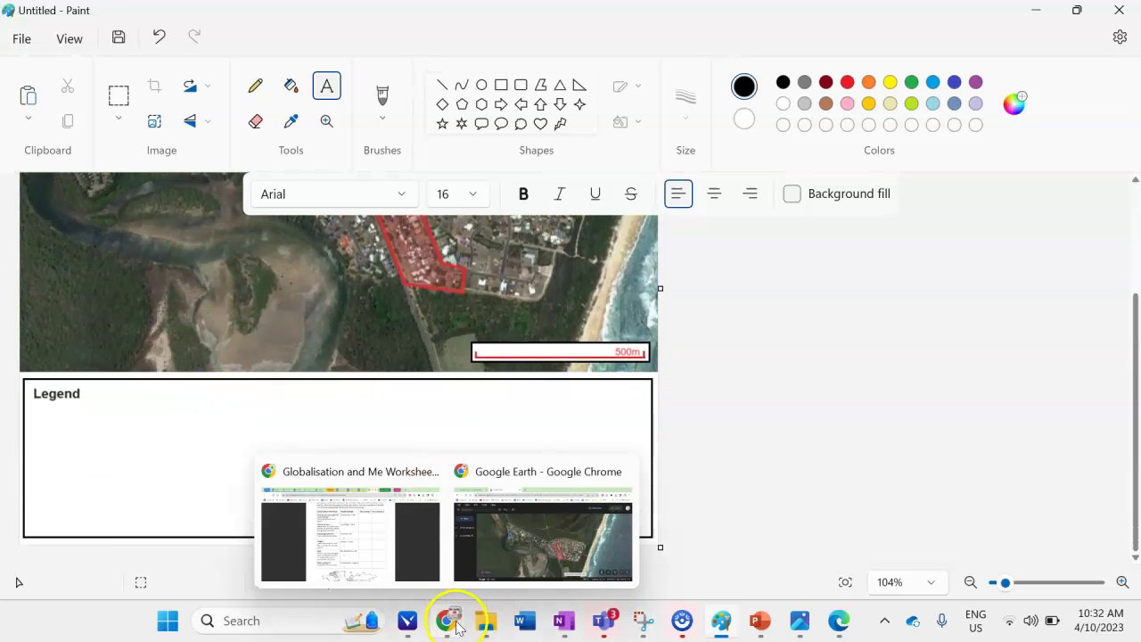
left_click(529, 530)
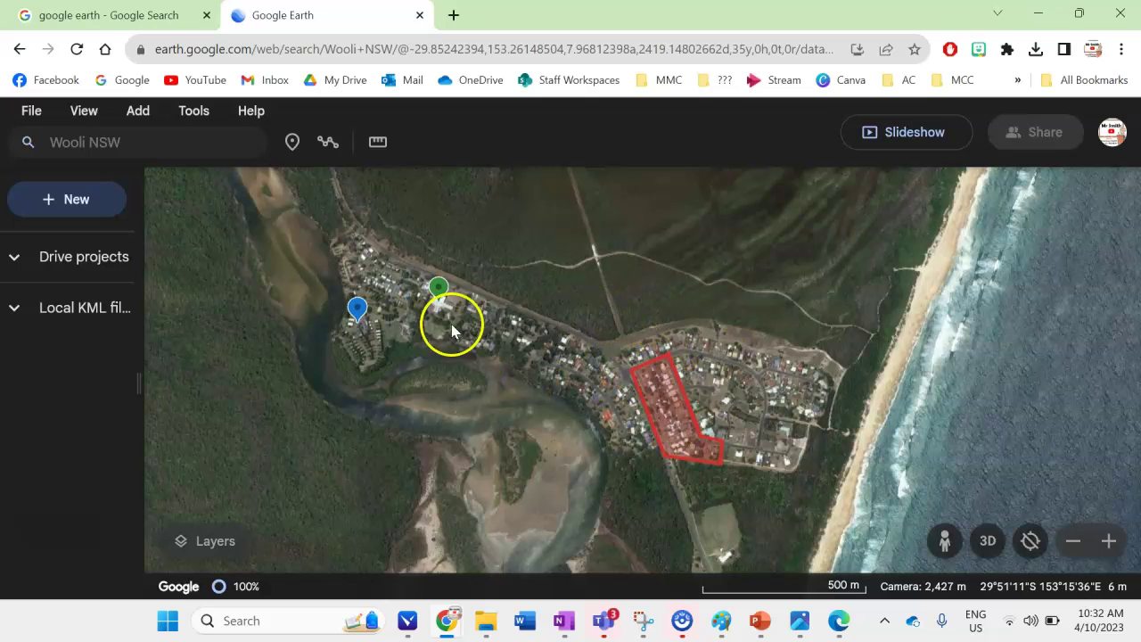
left_click(354, 310)
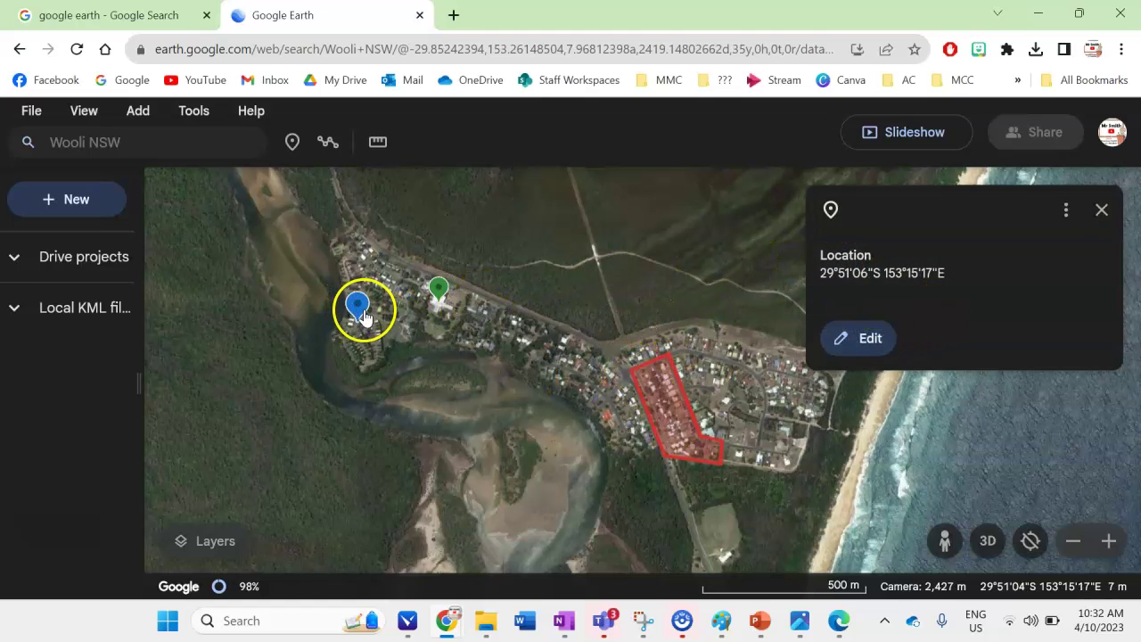
left_click(854, 344)
left_click(737, 344)
left_click(1090, 313)
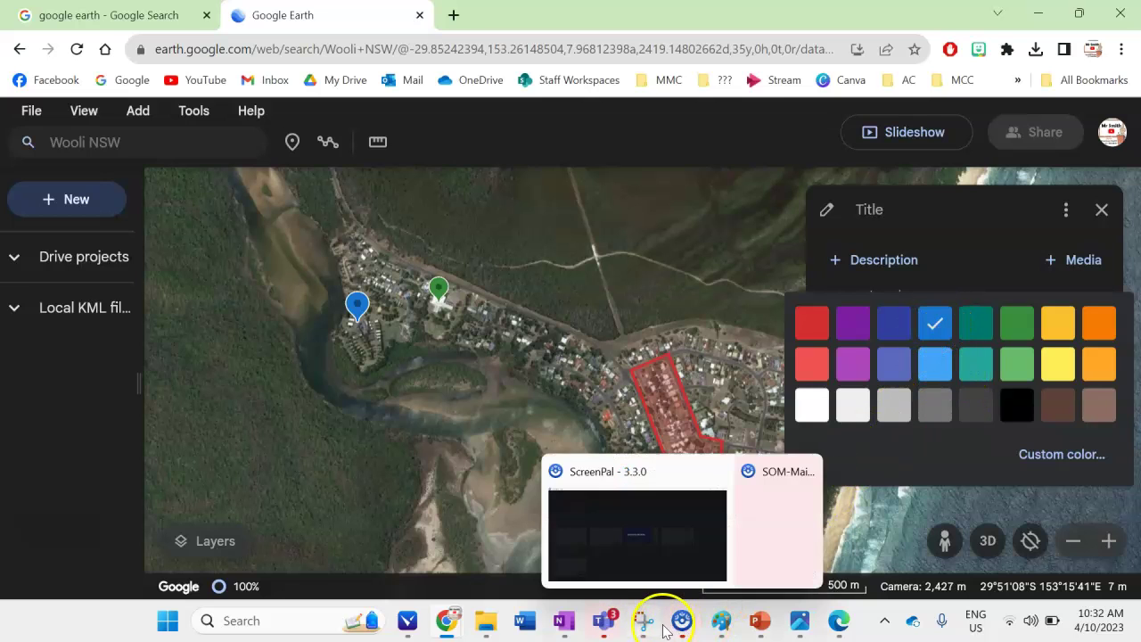
mouse_move(643, 624)
left_click(641, 526)
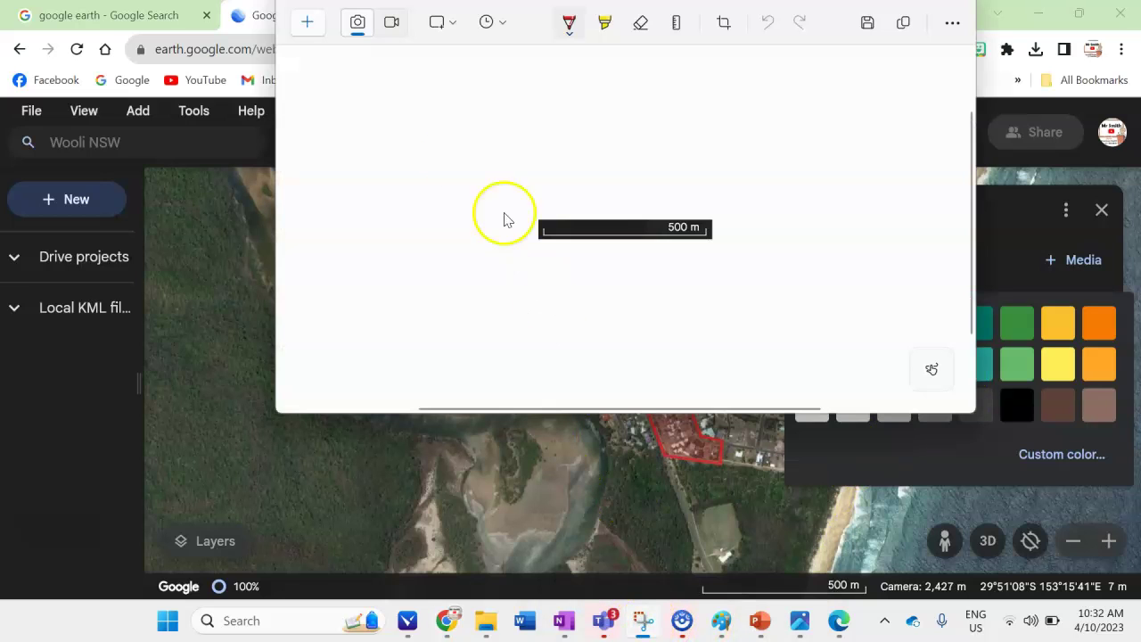
left_click(307, 27)
left_click_drag(919, 310, 948, 336)
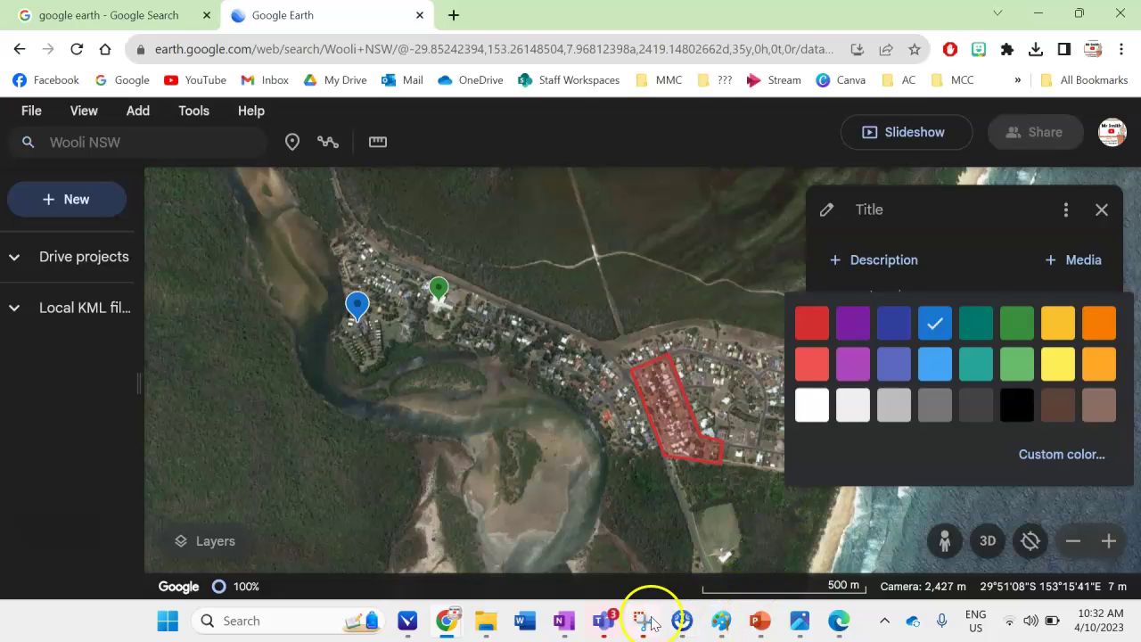
Capture a rectangular snip of the ticked blue swatch in the placemark's colour palette with Snipping Tool.
left_click(652, 622)
left_click(305, 22)
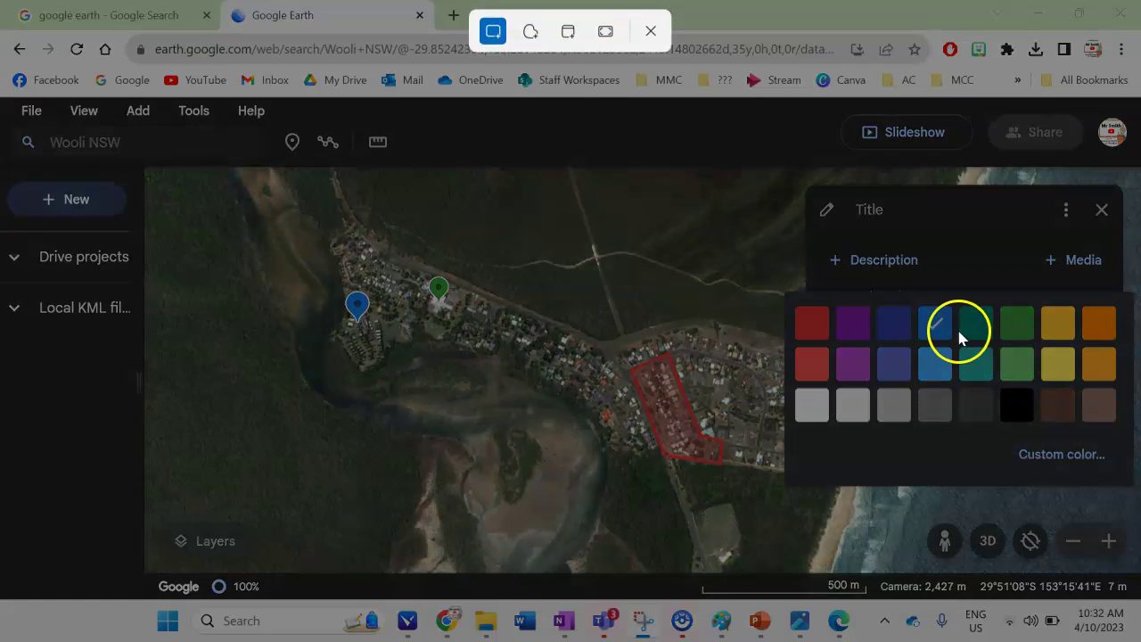
left_click_drag(920, 310, 945, 335)
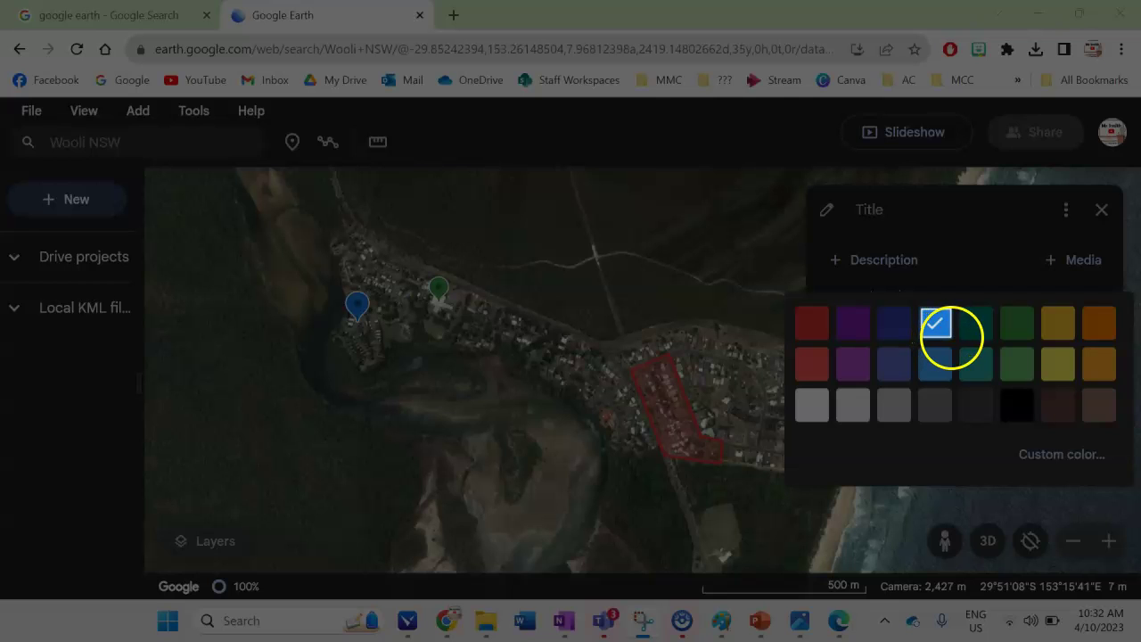
left_click_drag(950, 337, 954, 345)
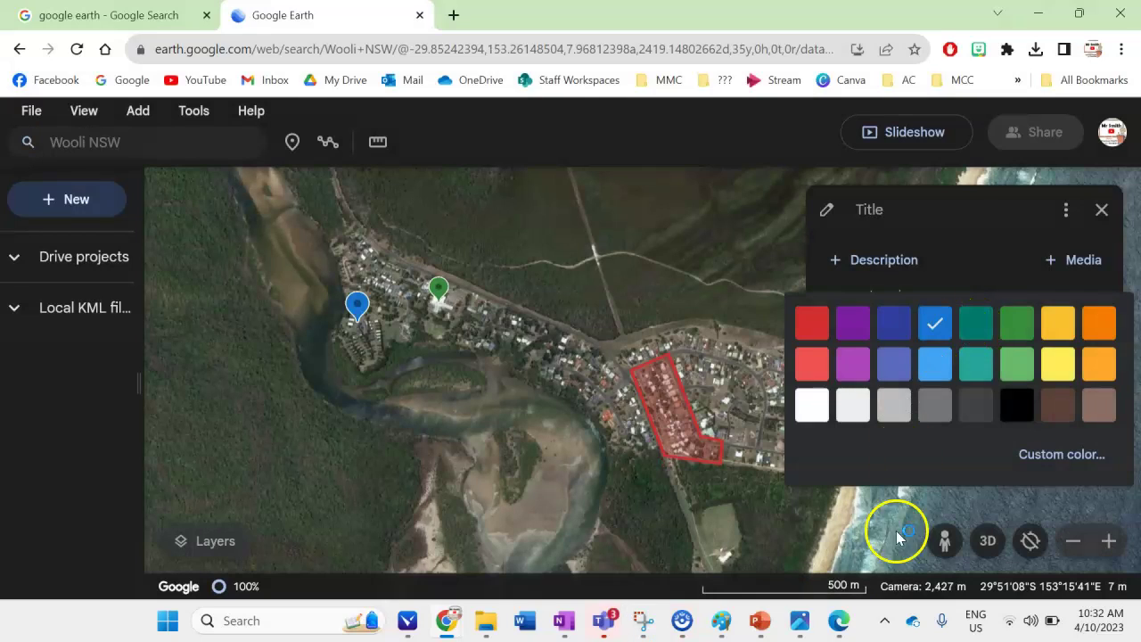
left_click(643, 621)
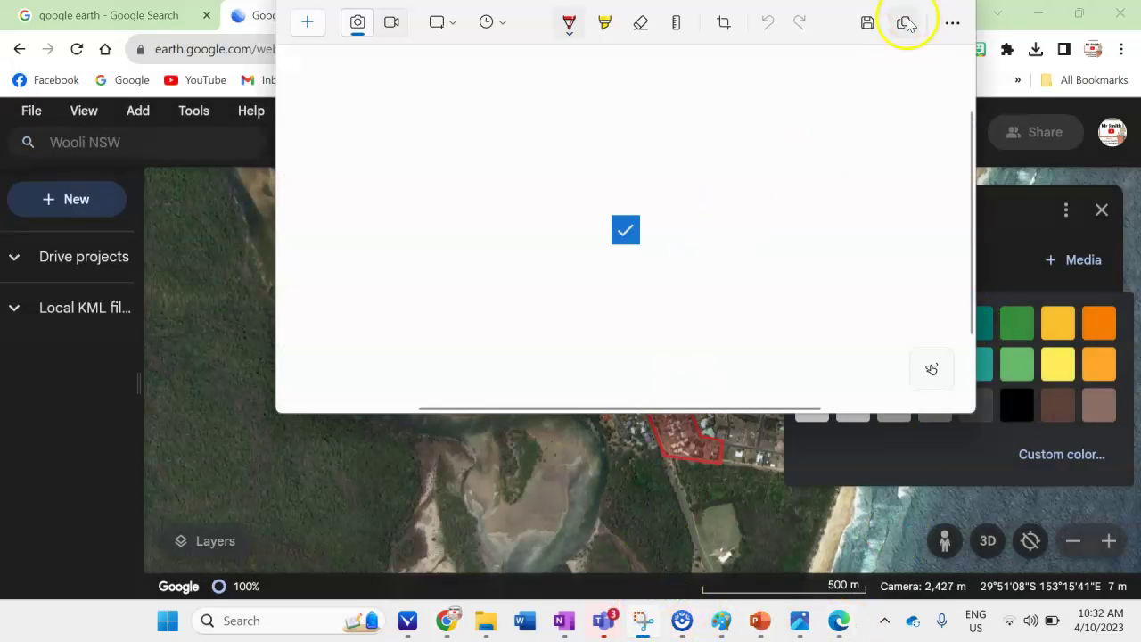
Switch to Paint and paste the copied blue swatch below the "Legend" heading.
left_click(724, 621)
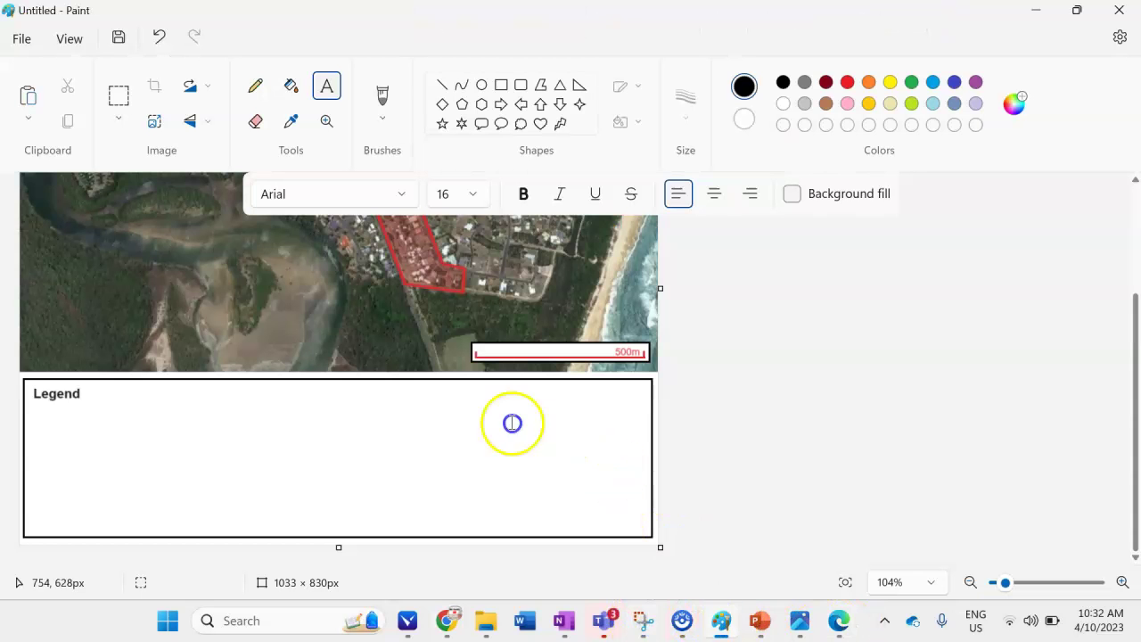
left_click(119, 97)
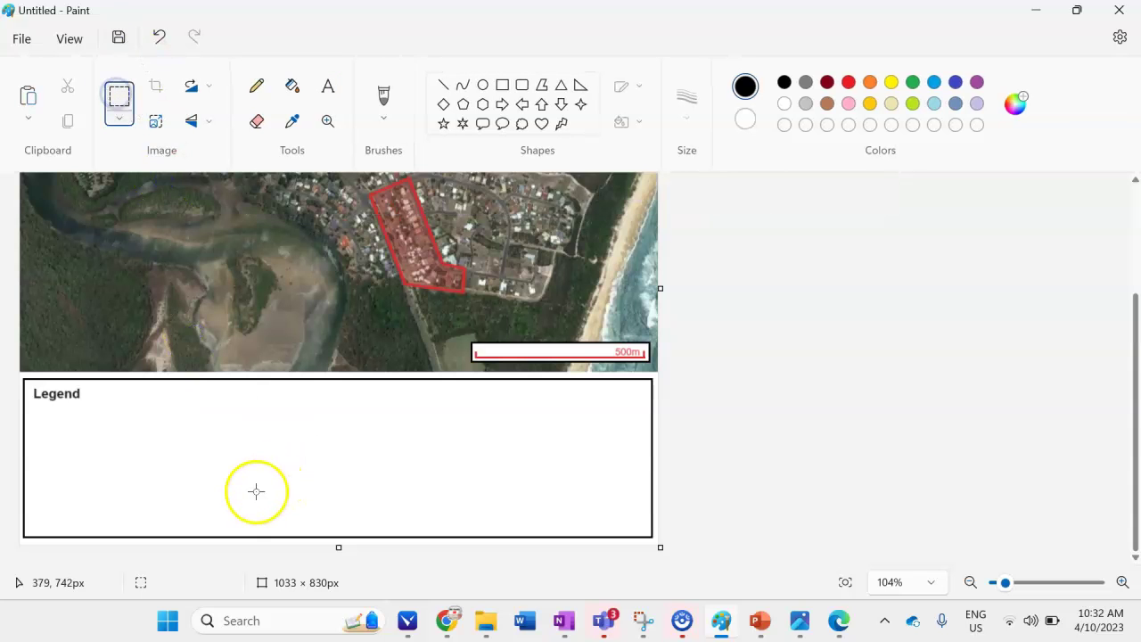
scroll(255, 490, "up", 5, "ctrl")
scroll(254, 461, "down", 3)
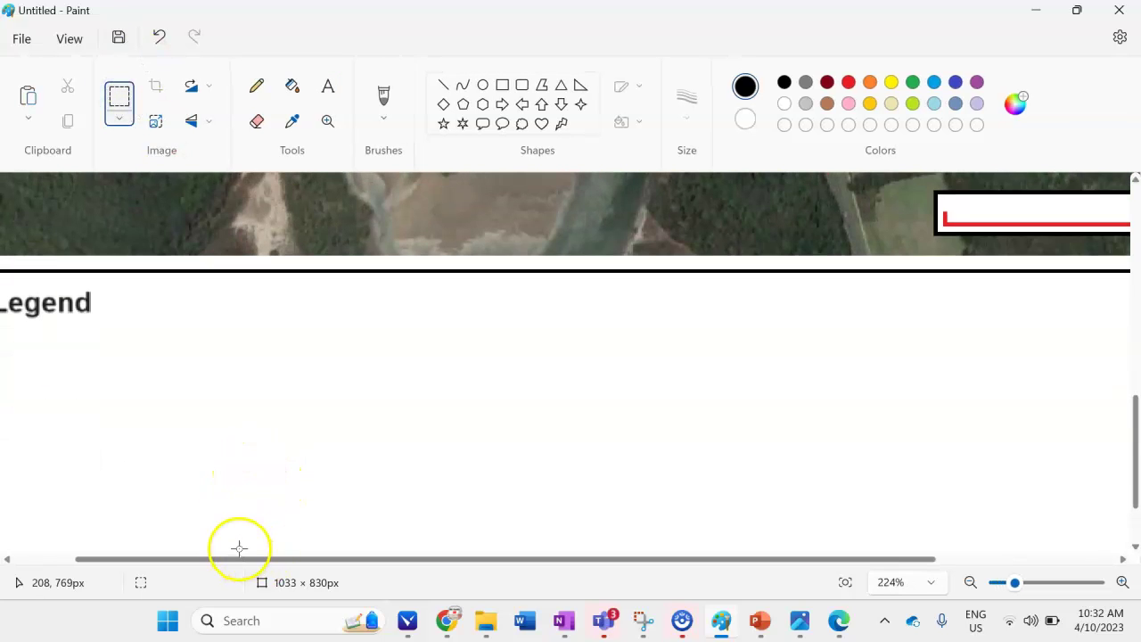
left_click_drag(243, 558, 180, 559)
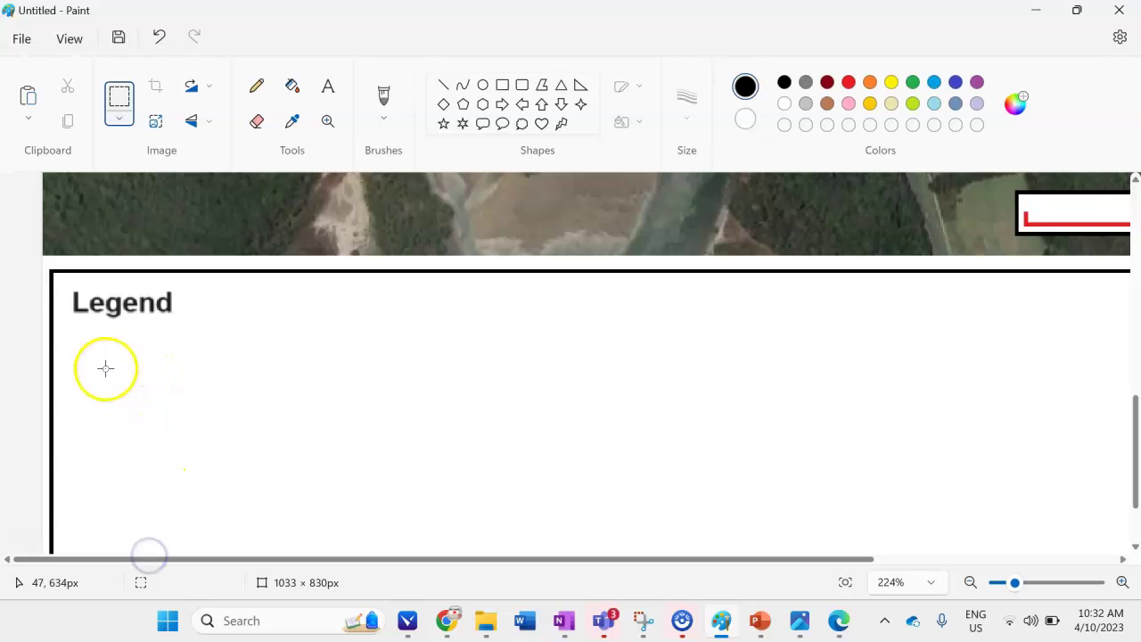
left_click_drag(101, 367, 217, 433)
key("ctrl+v")
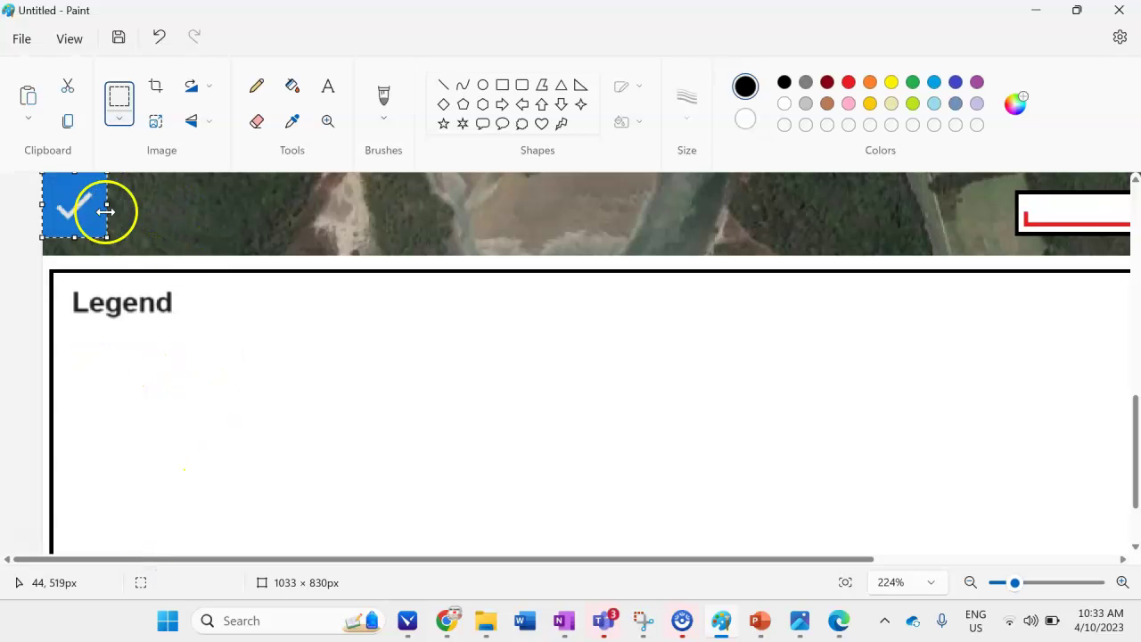
left_click_drag(72, 200, 99, 378)
left_click(140, 375)
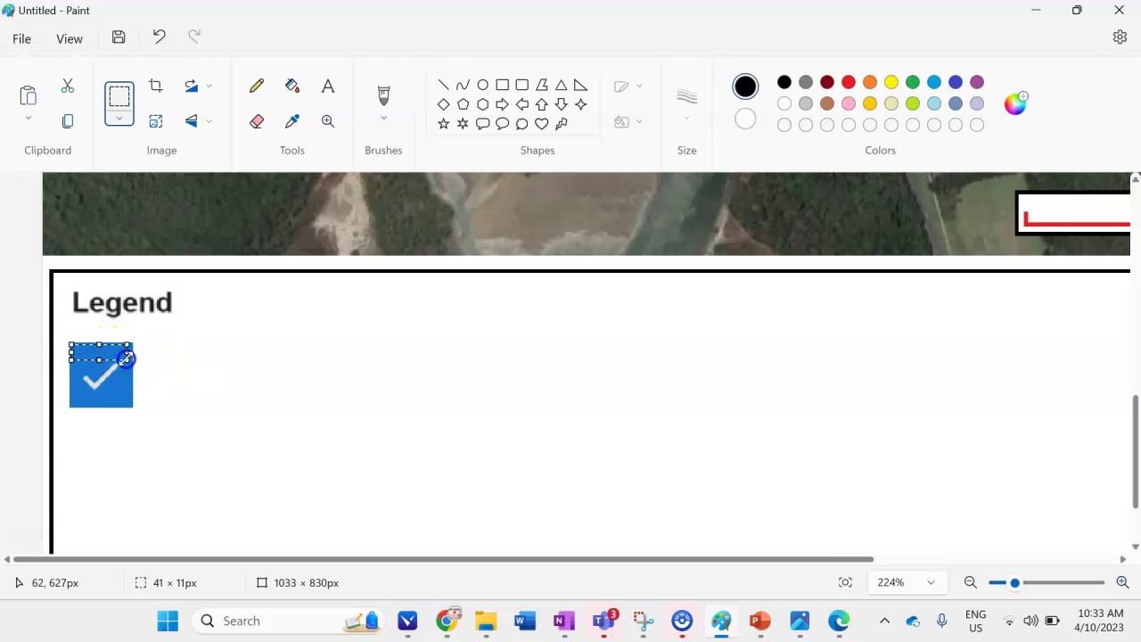
Cover the white tick in the blue swatch with plain blue and shift the swatch slightly inward under the heading.
left_click(221, 406)
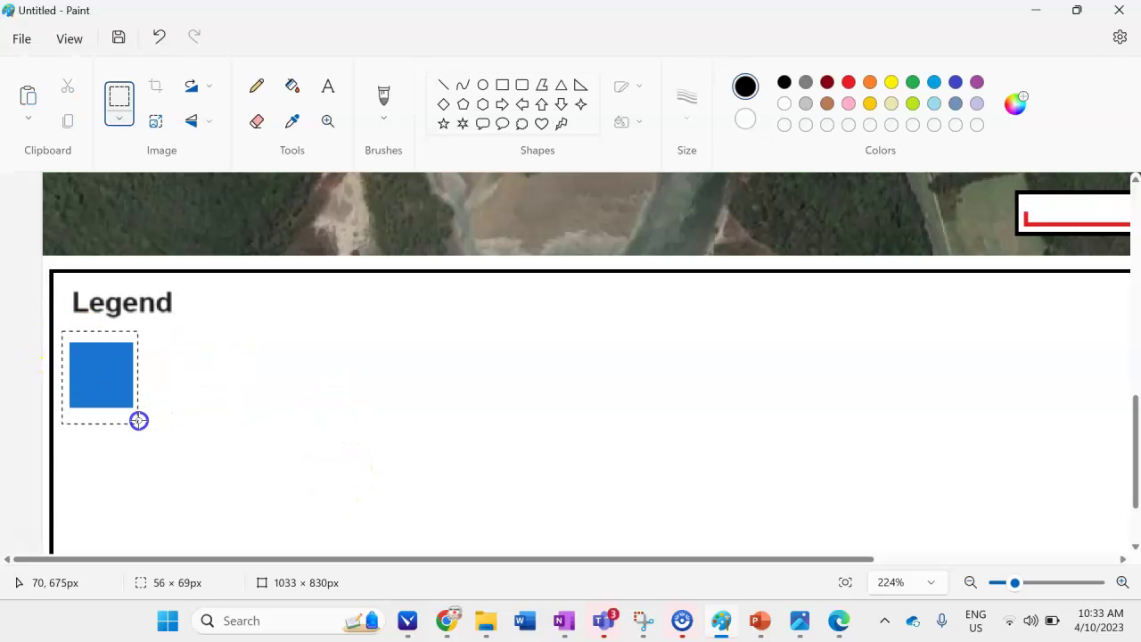
scroll(315, 410, "up", 5)
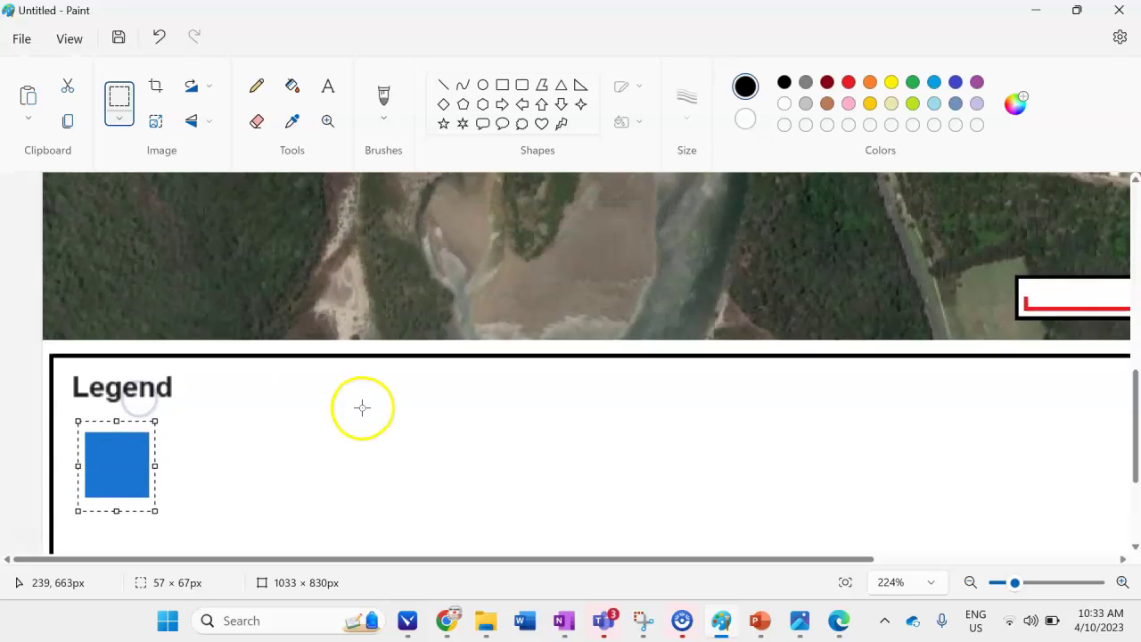
scroll(224, 280, "up", 1)
scroll(214, 308, "down", 6)
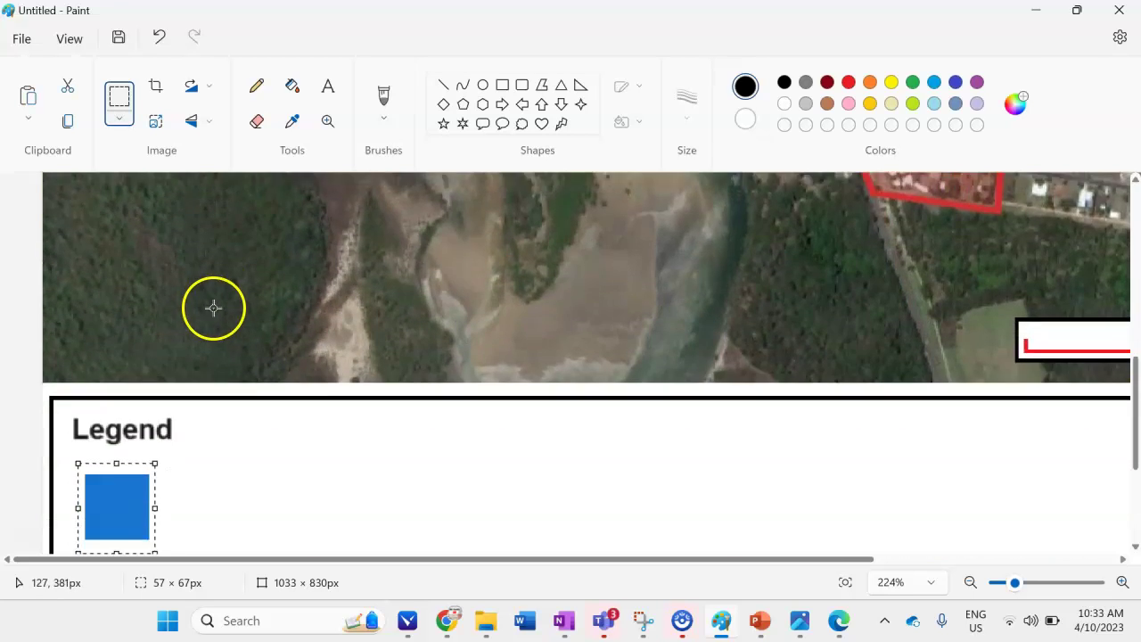
Label the blue swatch "Caravan Park" in regular 16-point Arial, level with the swatch.
left_click(327, 86)
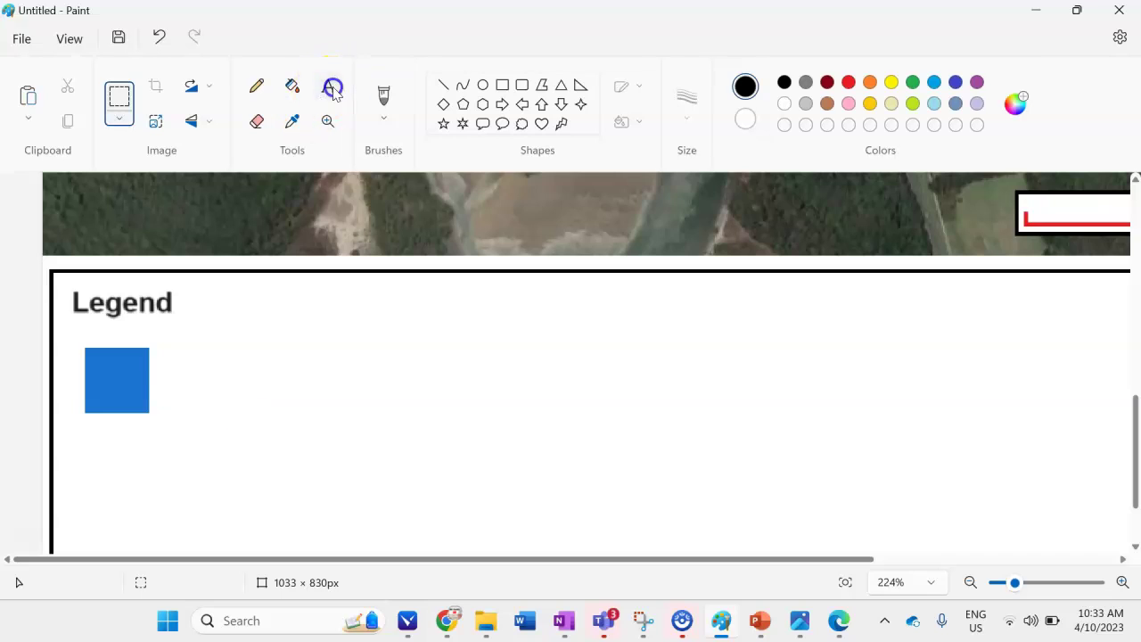
left_click(163, 377)
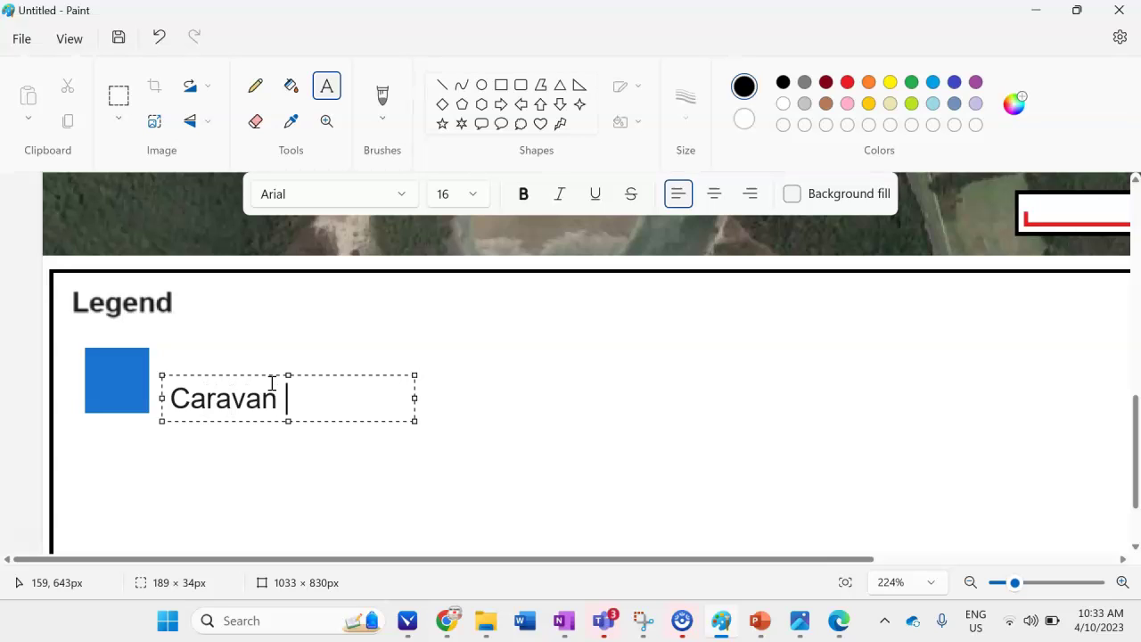
left_click_drag(339, 380, 334, 361)
key("ctrl+z")
left_click(458, 411)
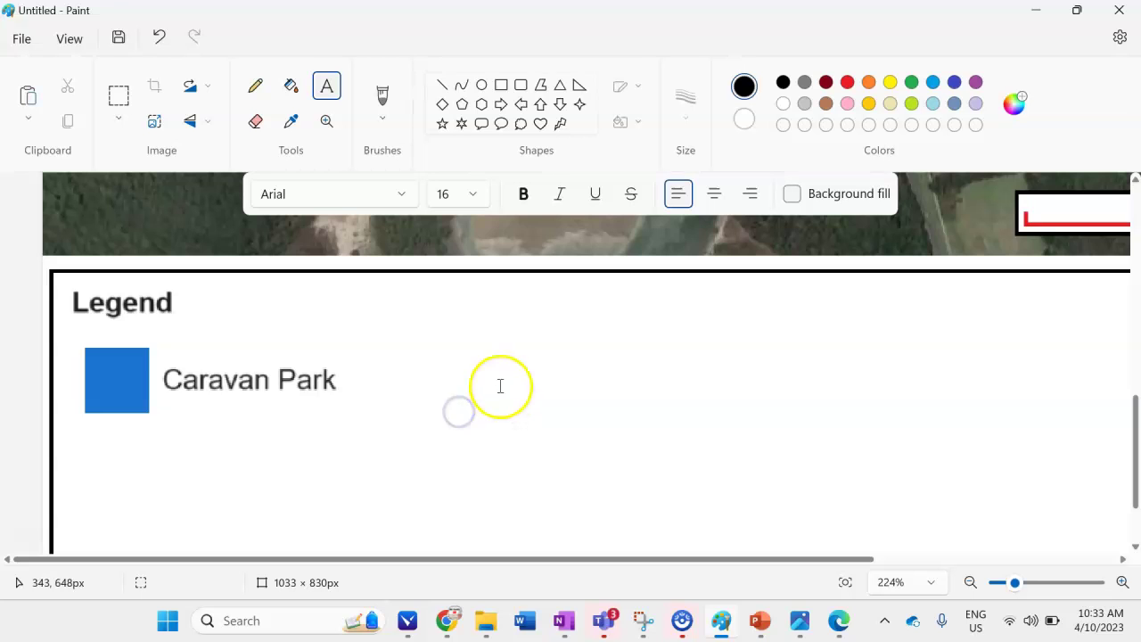
scroll(499, 387, "up", 5)
scroll(500, 386, "down", 8)
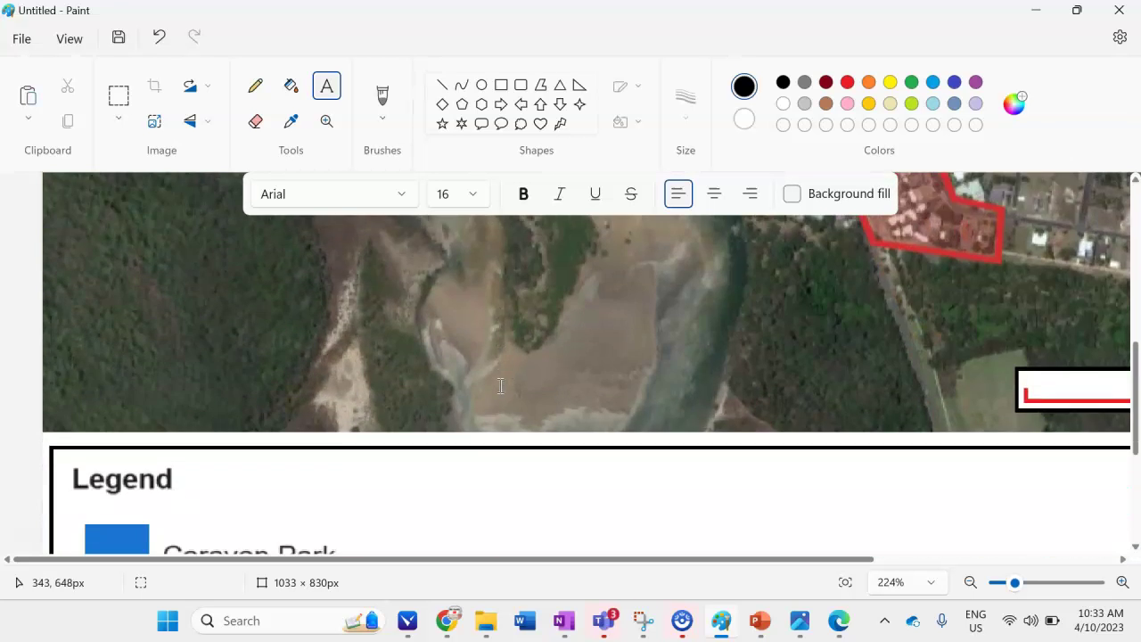
scroll(501, 385, "down", 2, "ctrl")
scroll(499, 384, "down", 2, "ctrl")
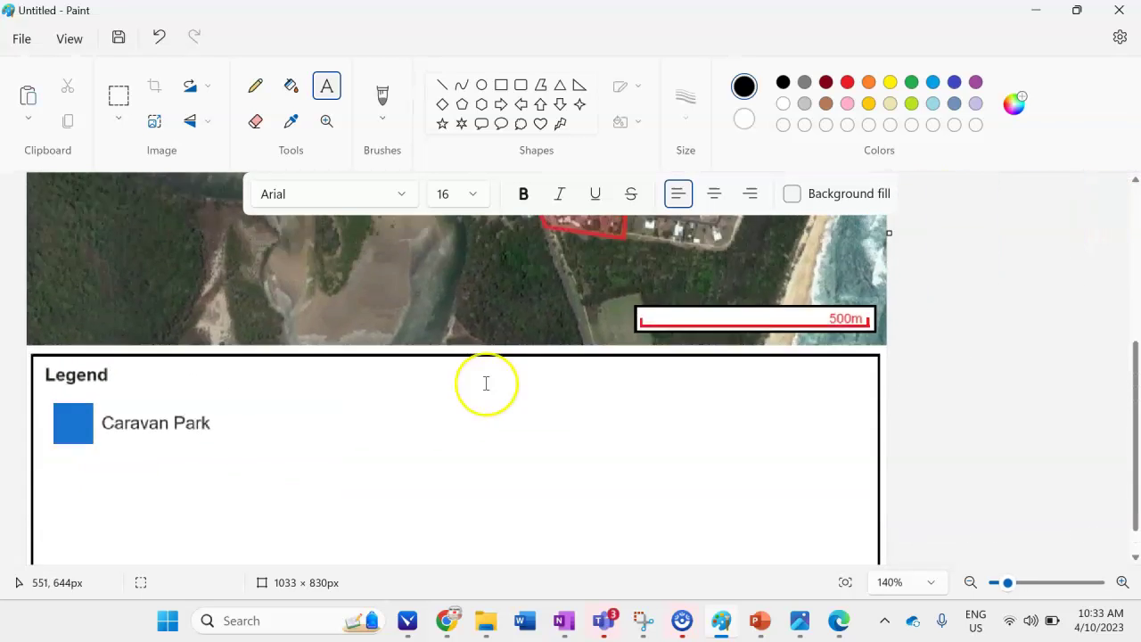
scroll(486, 384, "up", 5)
scroll(486, 383, "down", 4)
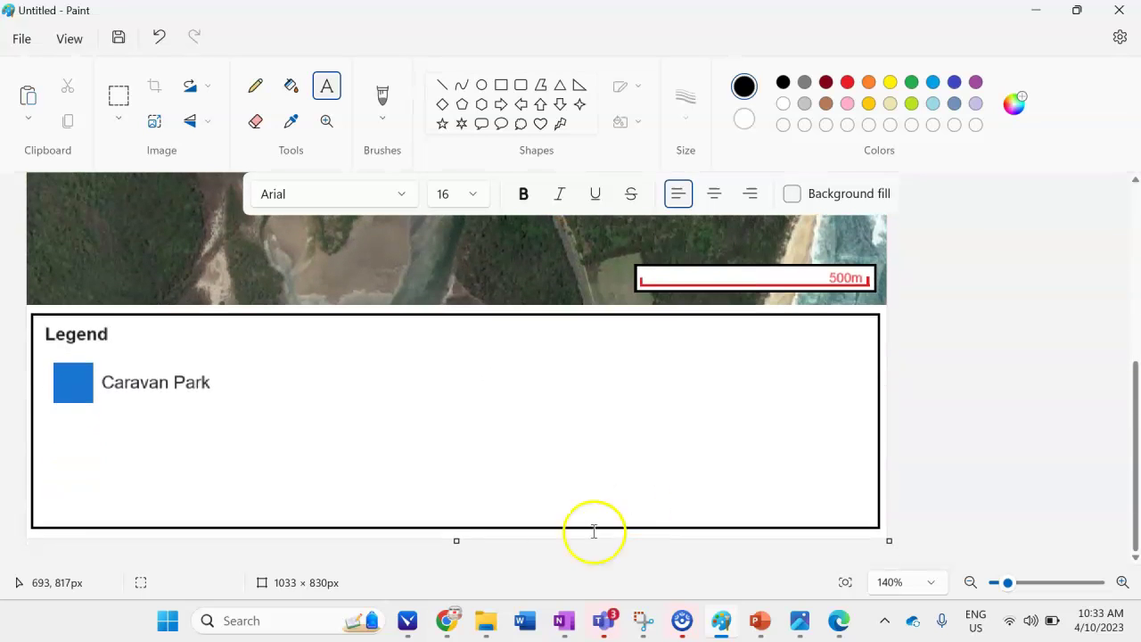
Switch to Google Earth and open the colour palette of the green placemark for editing.
mouse_move(458, 619)
left_click(550, 521)
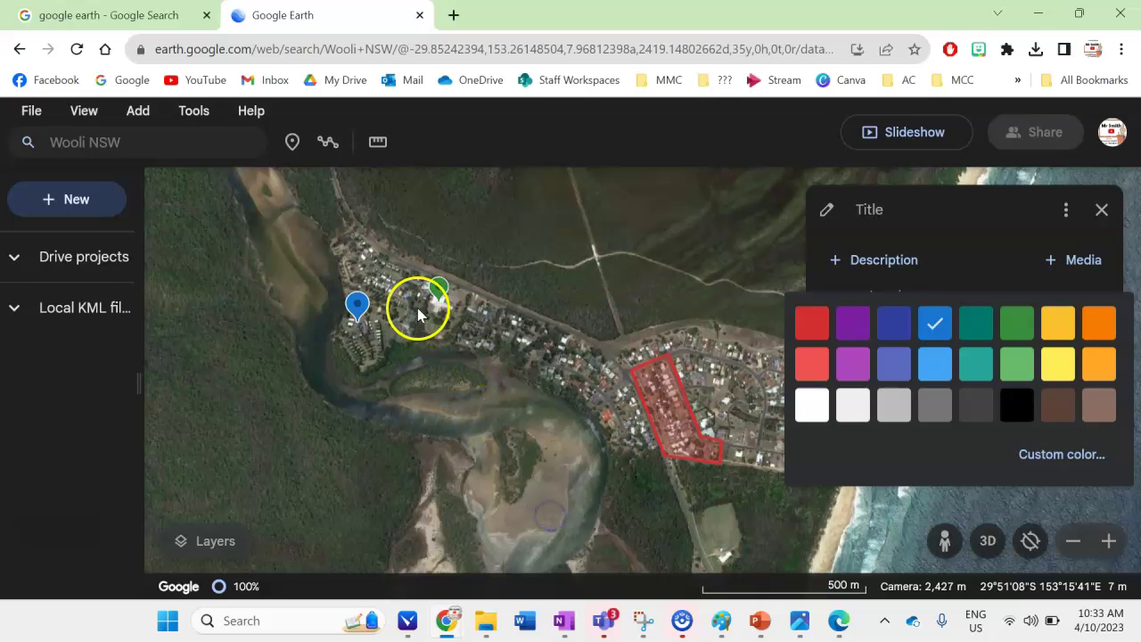
left_click(439, 290)
left_click(1102, 210)
left_click(438, 288)
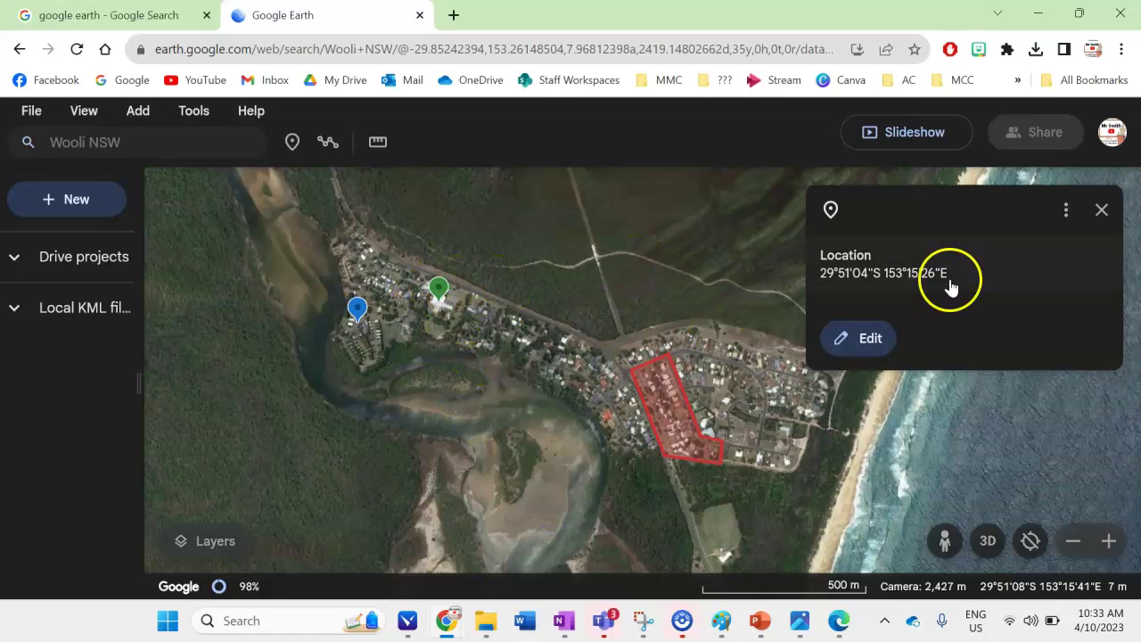
left_click(856, 339)
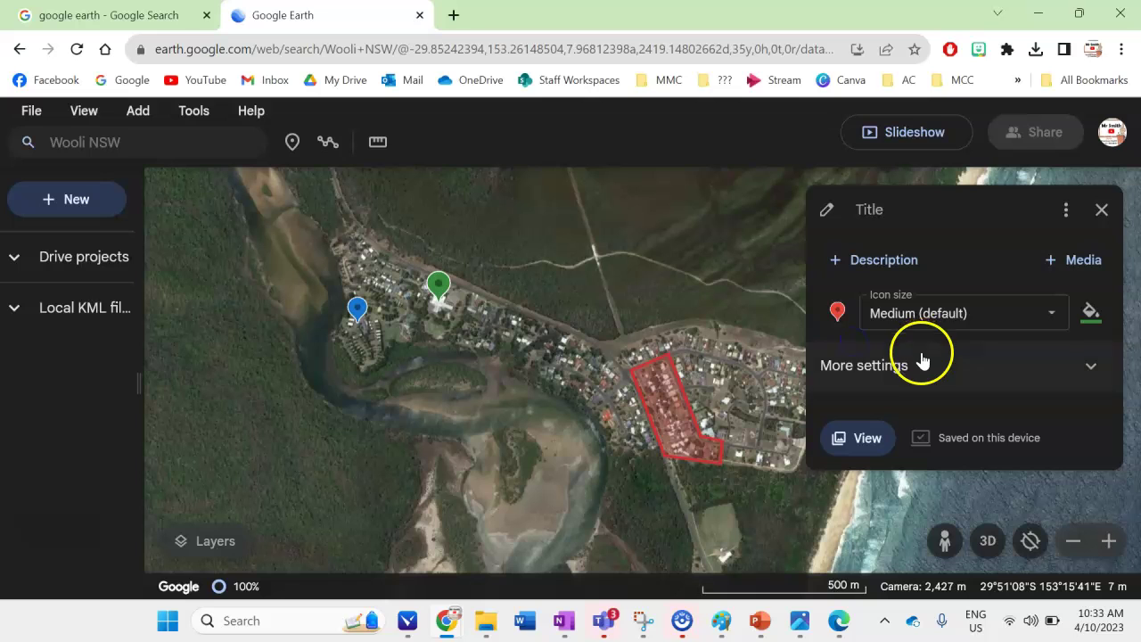
left_click(1093, 310)
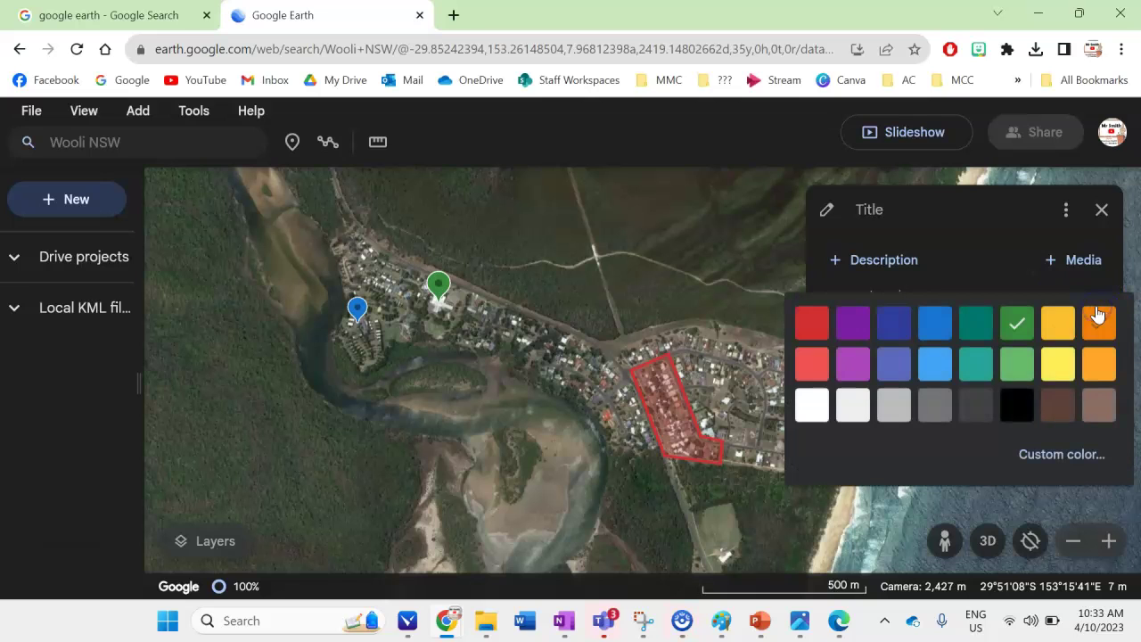
Capture a rectangular snip of the ticked green swatch in the placemark's colour palette with Snipping Tool.
left_click(654, 619)
left_click(306, 23)
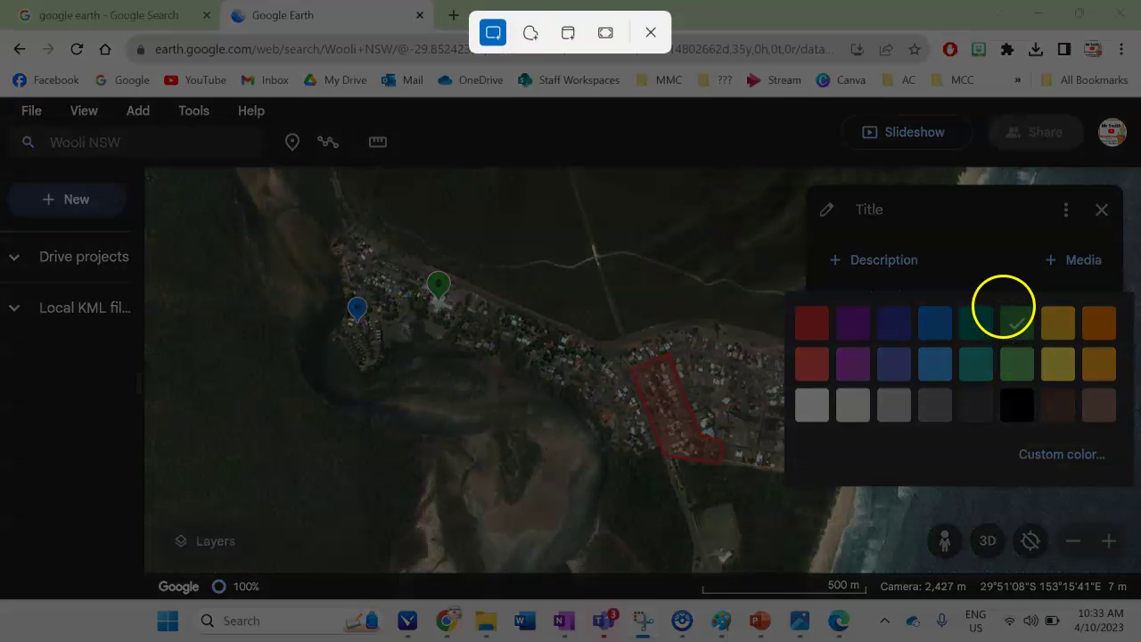
left_click_drag(1004, 310, 1035, 340)
left_click(652, 622)
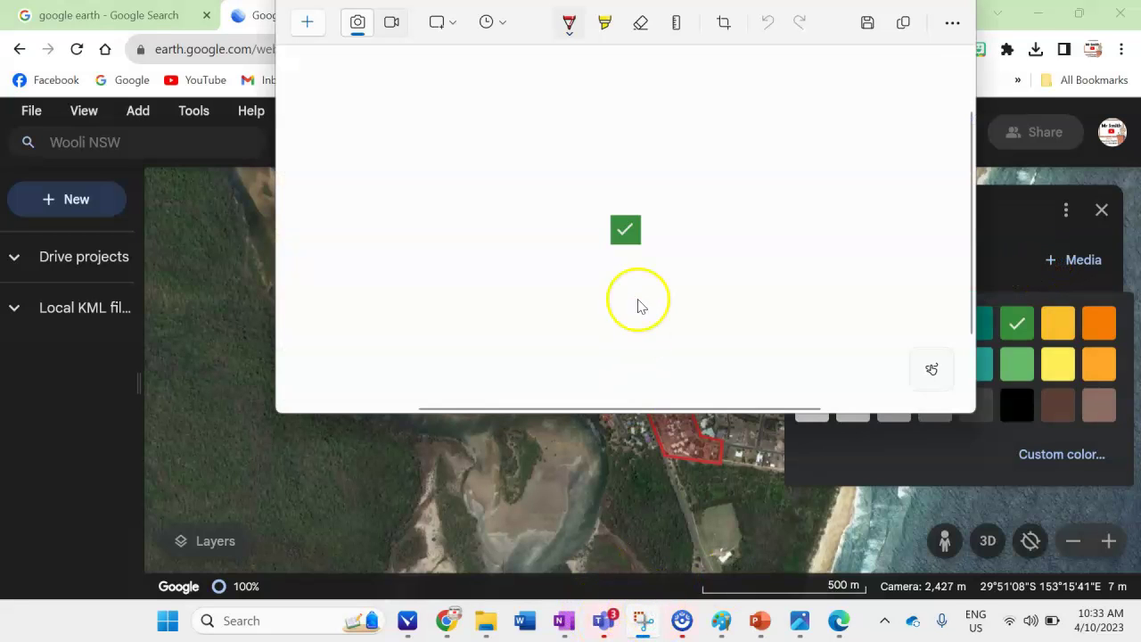
Switch to Paint and paste the green swatch into blank space below the "Caravan Park" label.
left_click(724, 621)
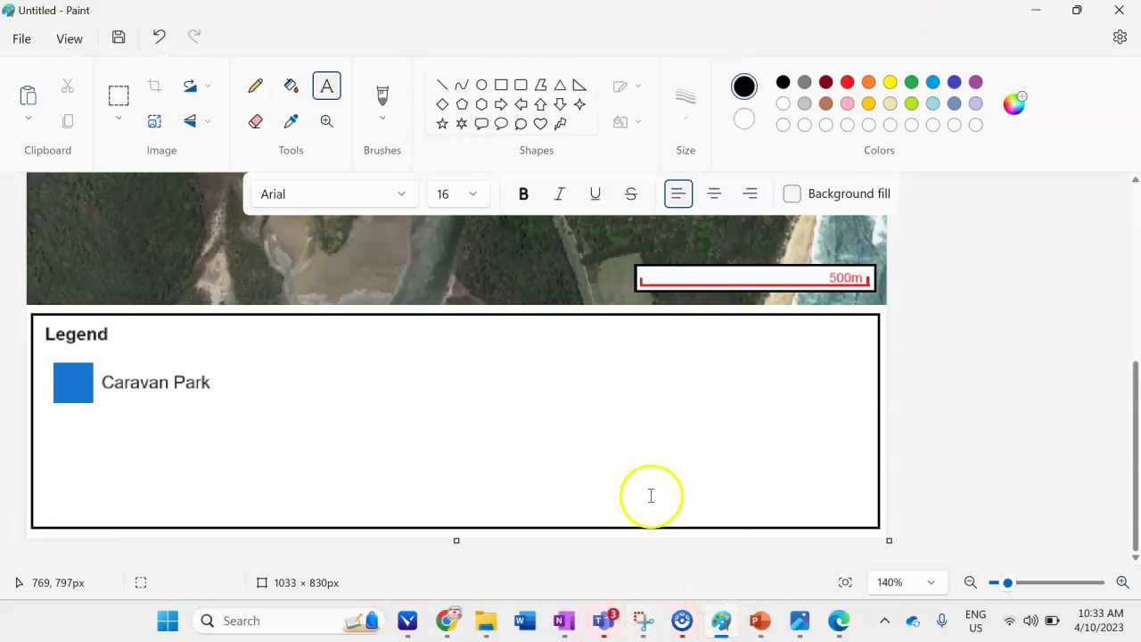
scroll(245, 450, "up", 1, "ctrl")
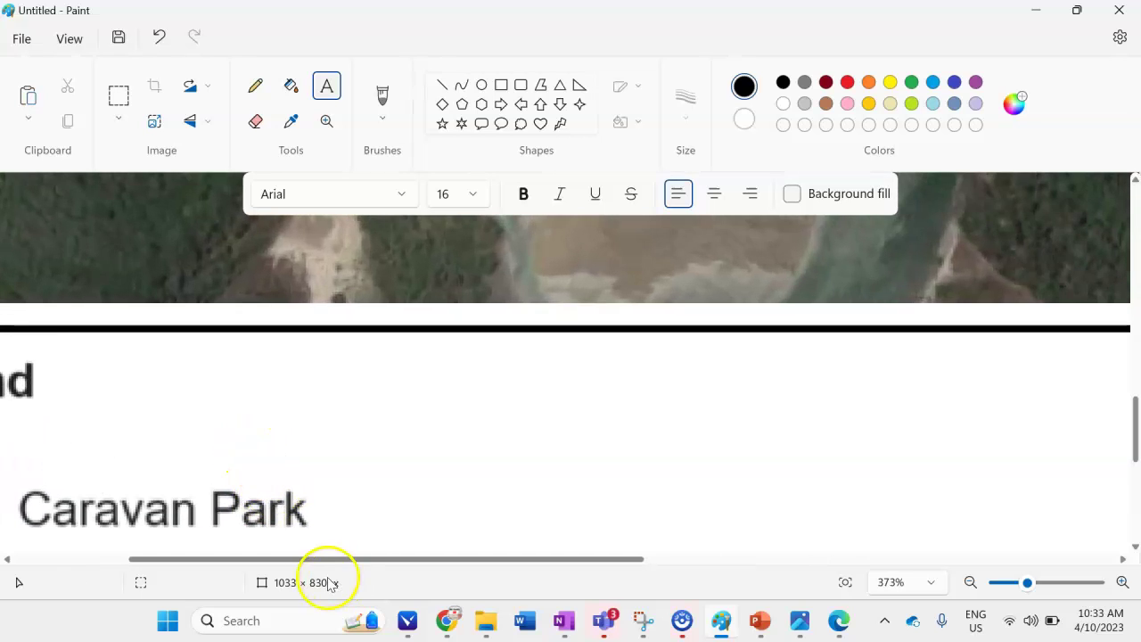
scroll(323, 555, "left", 2)
scroll(295, 474, "down", 2)
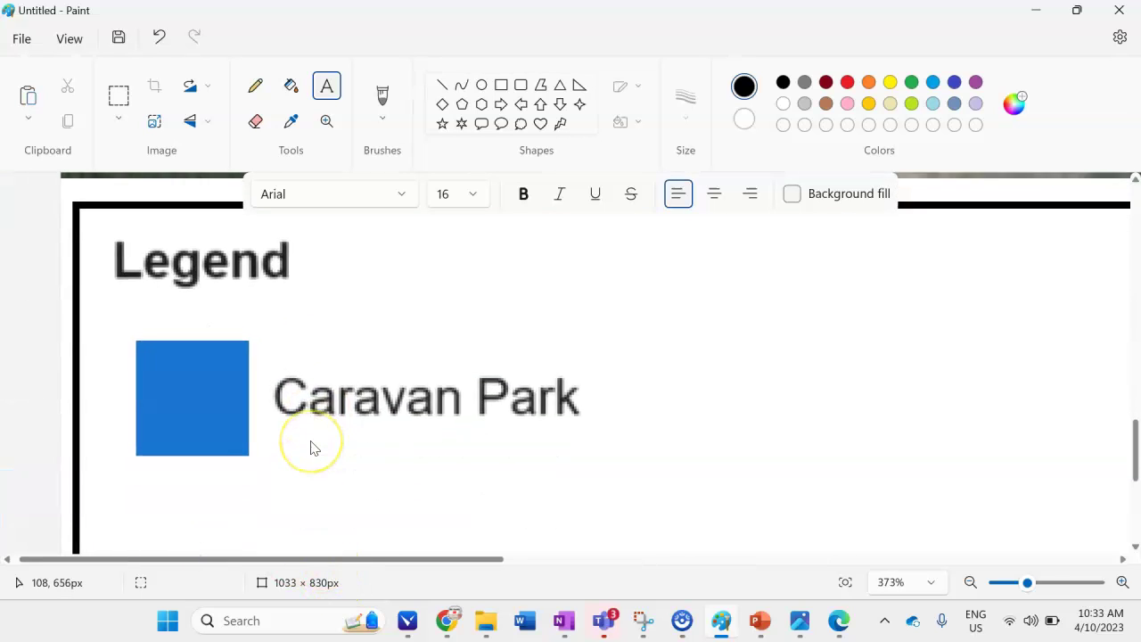
scroll(312, 448, "up", 1, "ctrl")
scroll(316, 449, "up", 1)
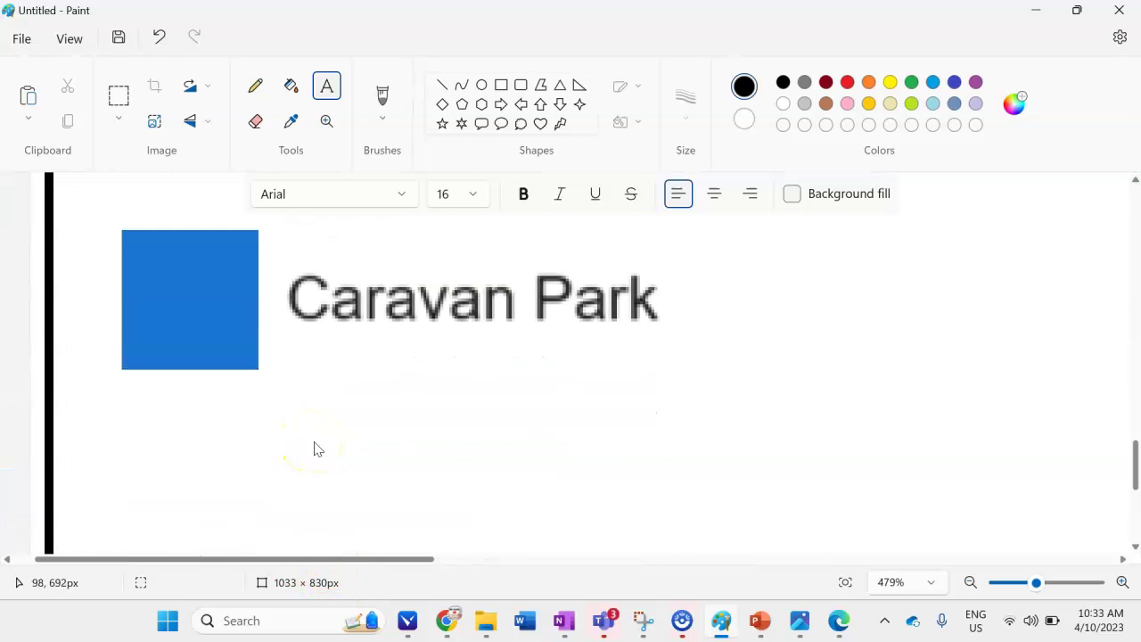
left_click(119, 95)
left_click_drag(411, 387, 552, 475)
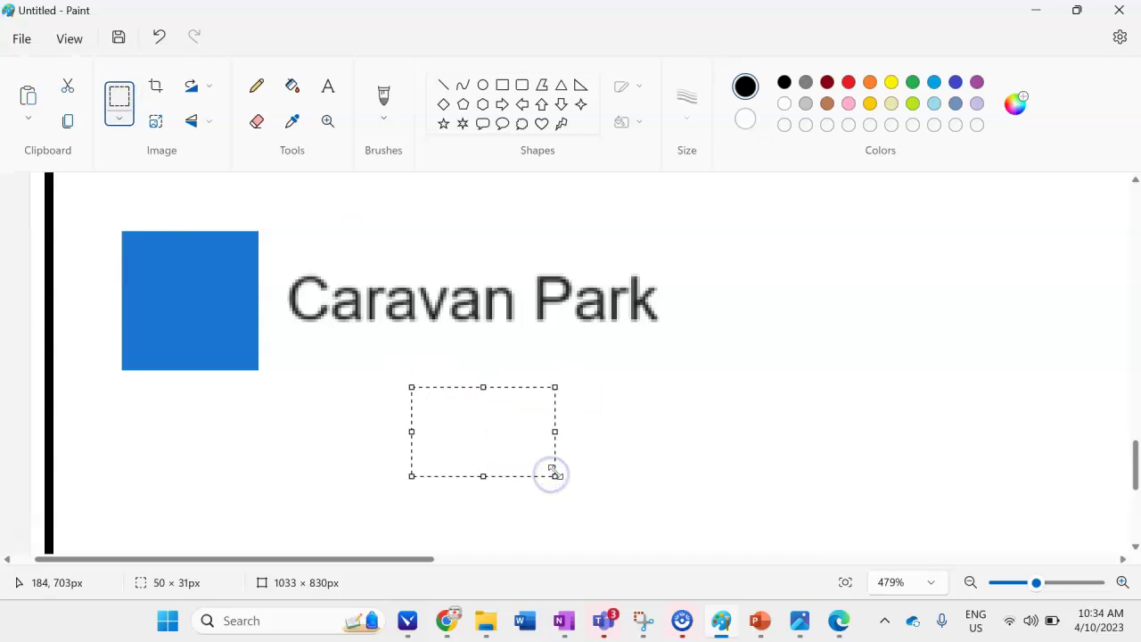
key("ctrl+v")
left_click_drag(163, 265, 393, 456)
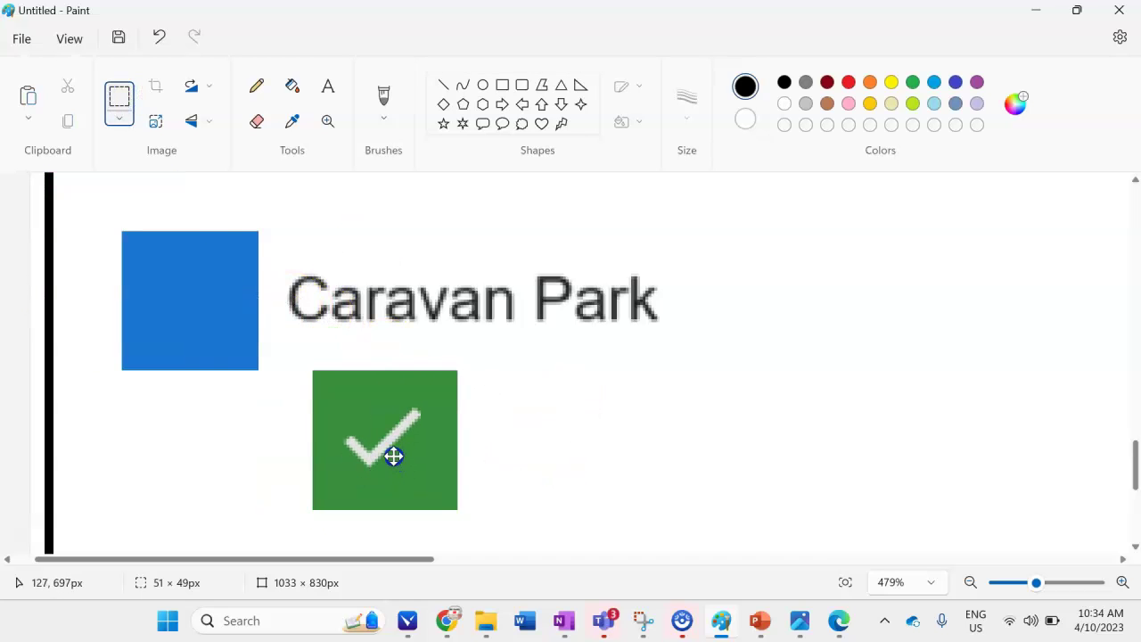
left_click(583, 455)
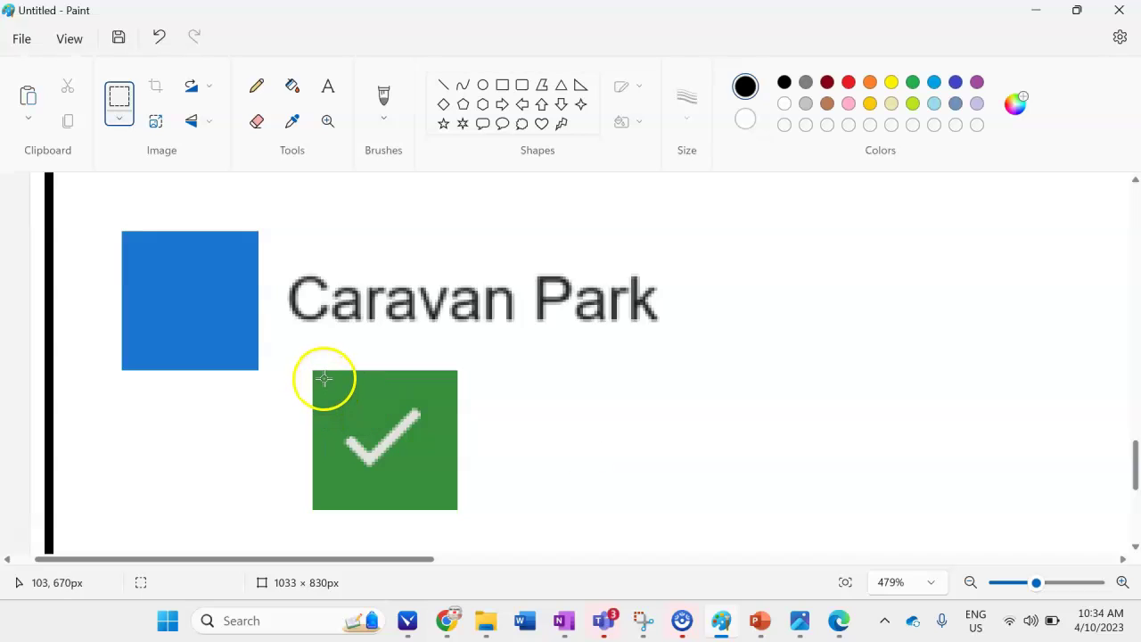
Cover the tick in the green swatch with plain green and resize the swatch over the blue one to match its size.
left_click_drag(380, 402, 371, 472)
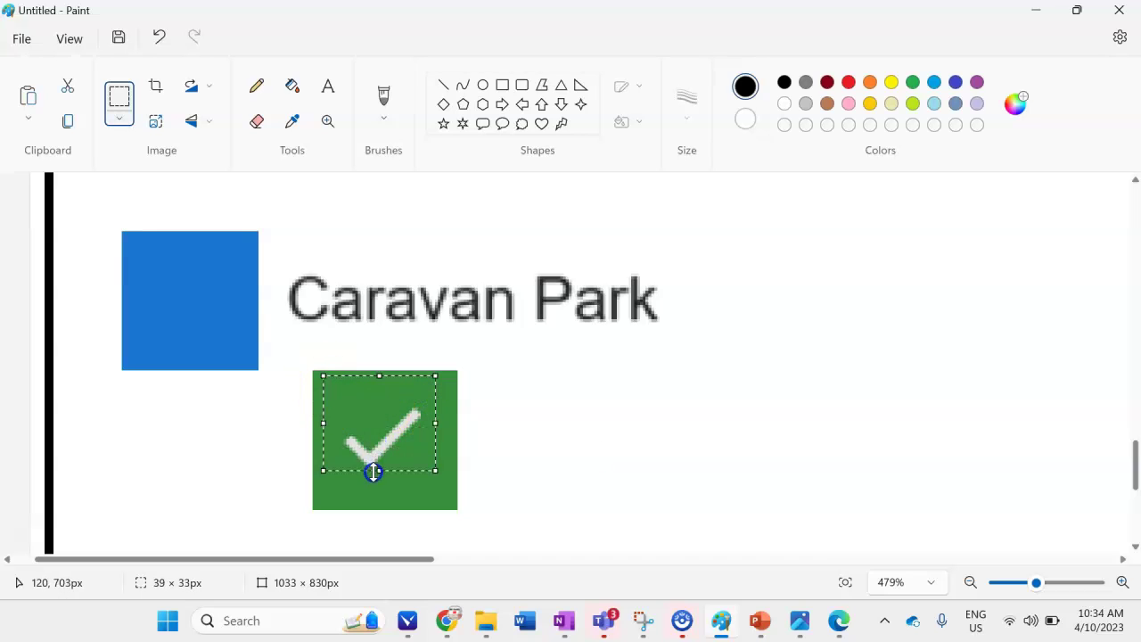
left_click(583, 472)
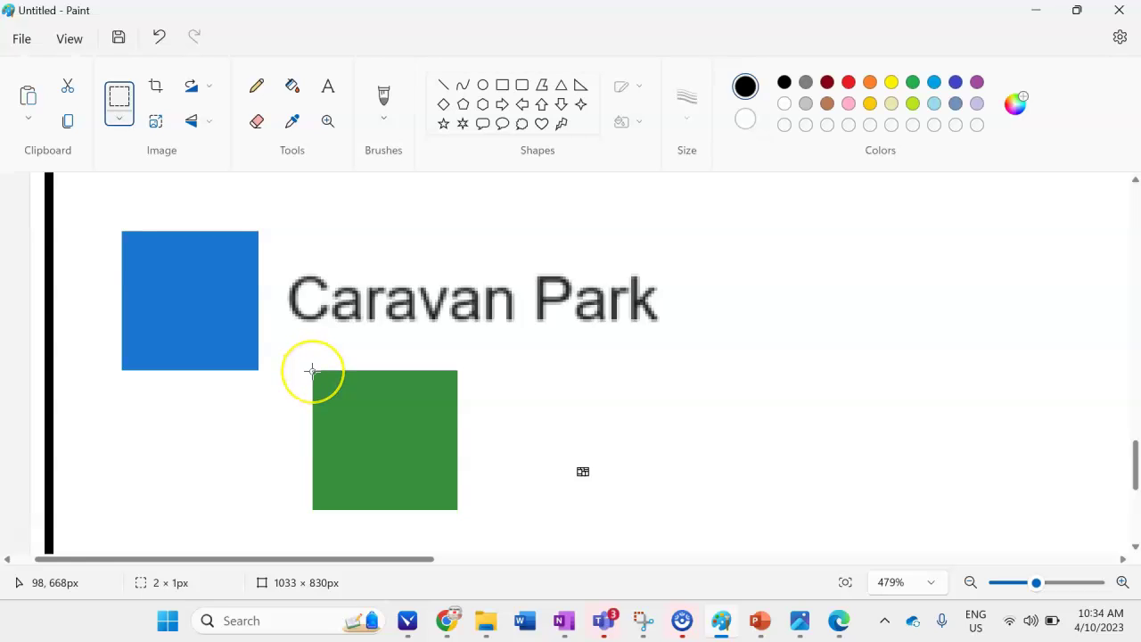
left_click_drag(313, 371, 207, 307)
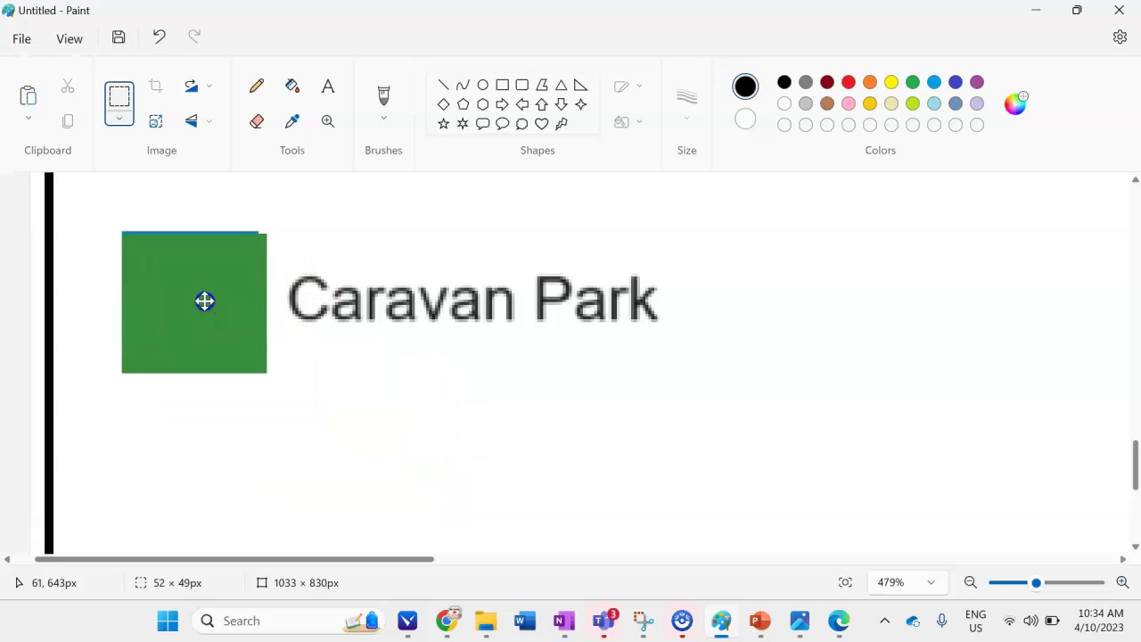
left_click_drag(264, 368, 253, 351)
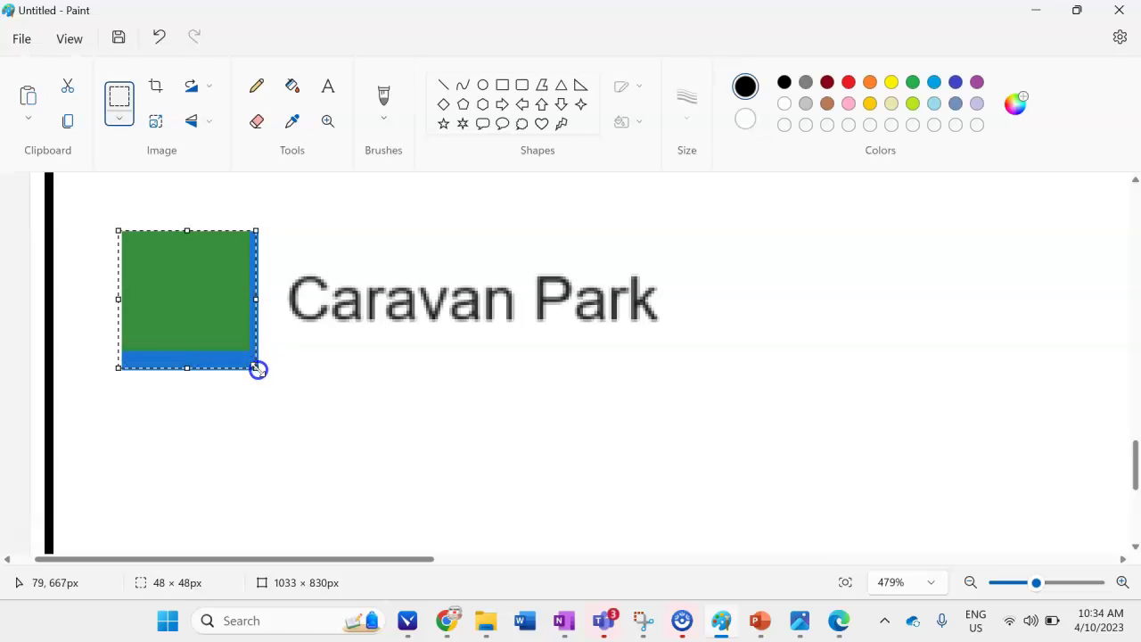
Move the resized green swatch directly below the blue swatch, leaving a gap between the two legend entries.
left_click_drag(187, 267, 191, 448)
scroll(226, 405, "down", 1)
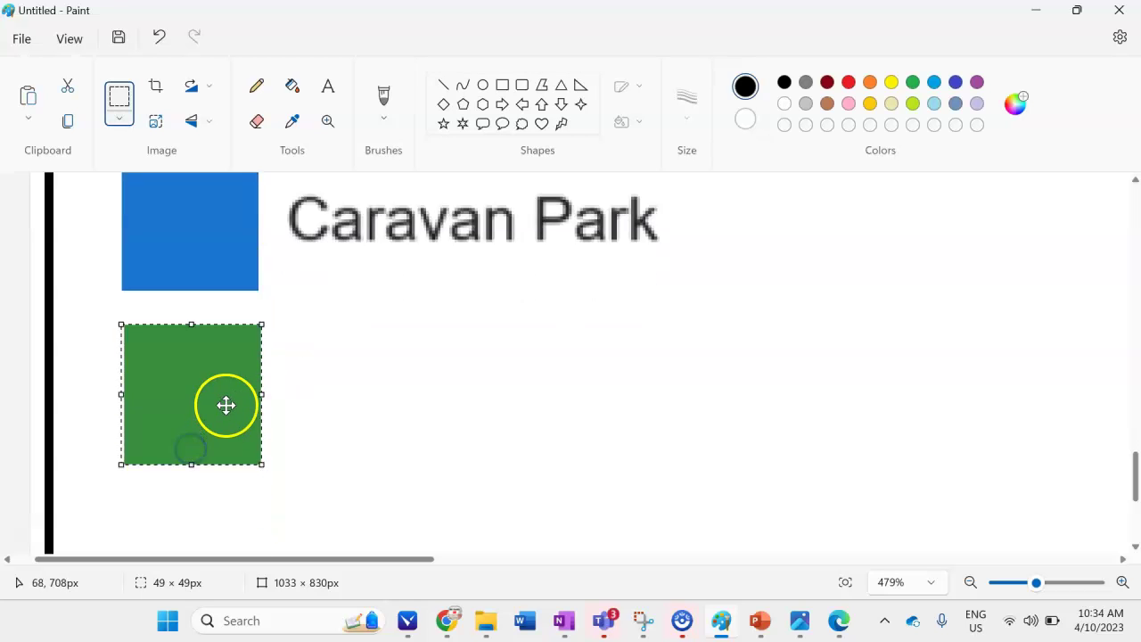
scroll(214, 357, "down", 2)
scroll(196, 300, "up", 1)
scroll(240, 330, "down", 3, "ctrl")
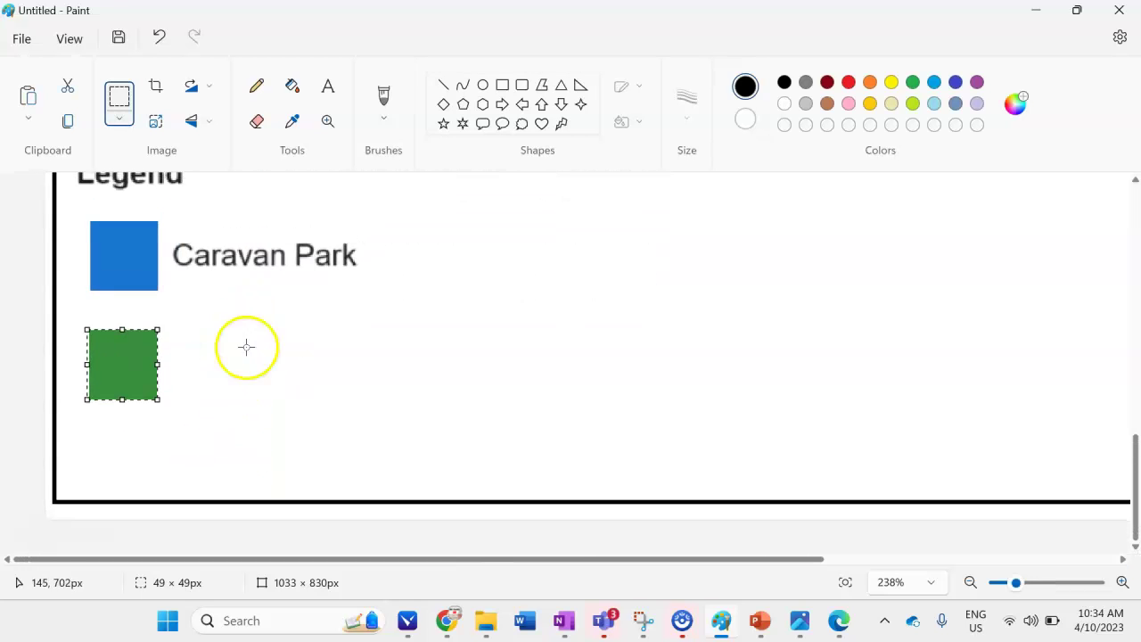
left_click_drag(115, 362, 121, 388)
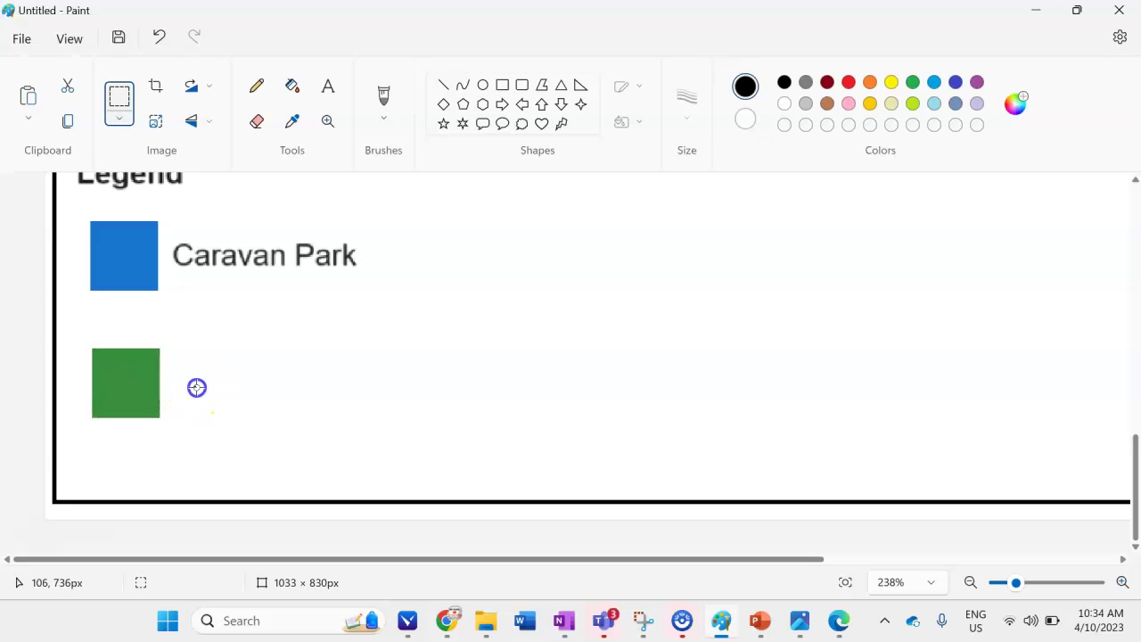
Add the text label "Wooli Hotel" in Arial 16 beside the green legend swatch, vertically centred on it.
left_click(326, 85)
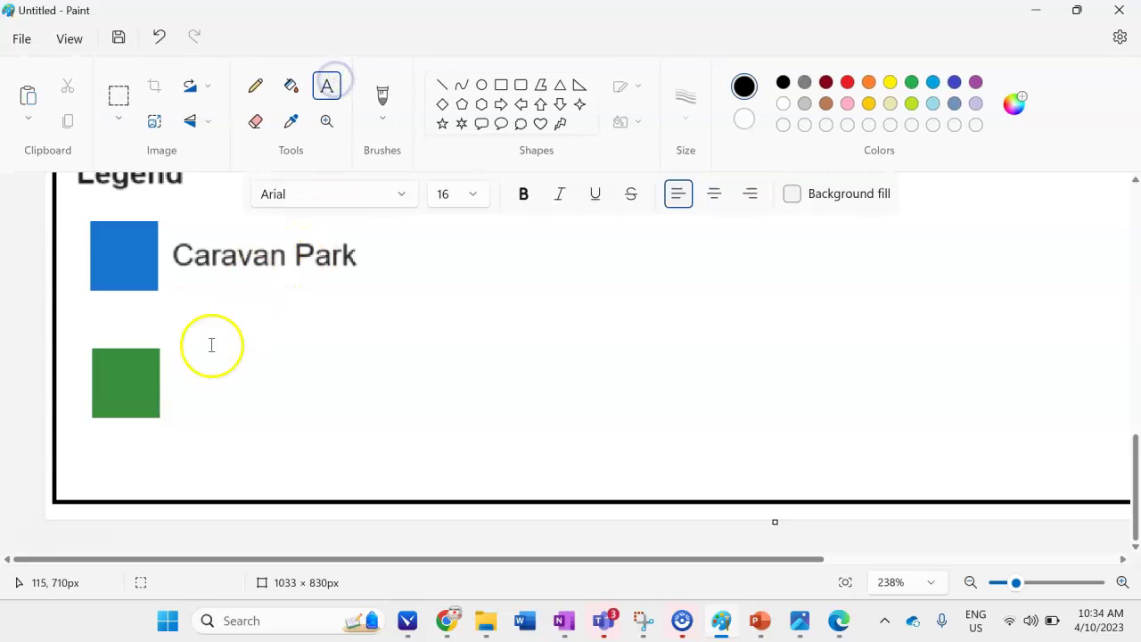
left_click(175, 381)
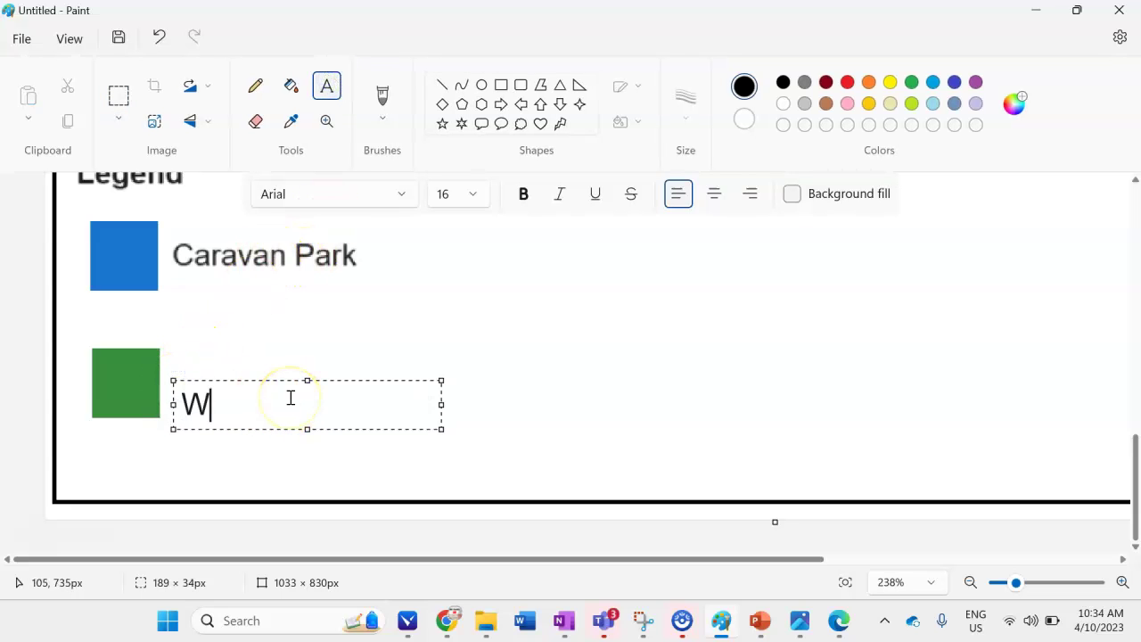
left_click_drag(339, 382, 333, 364)
left_click(515, 333)
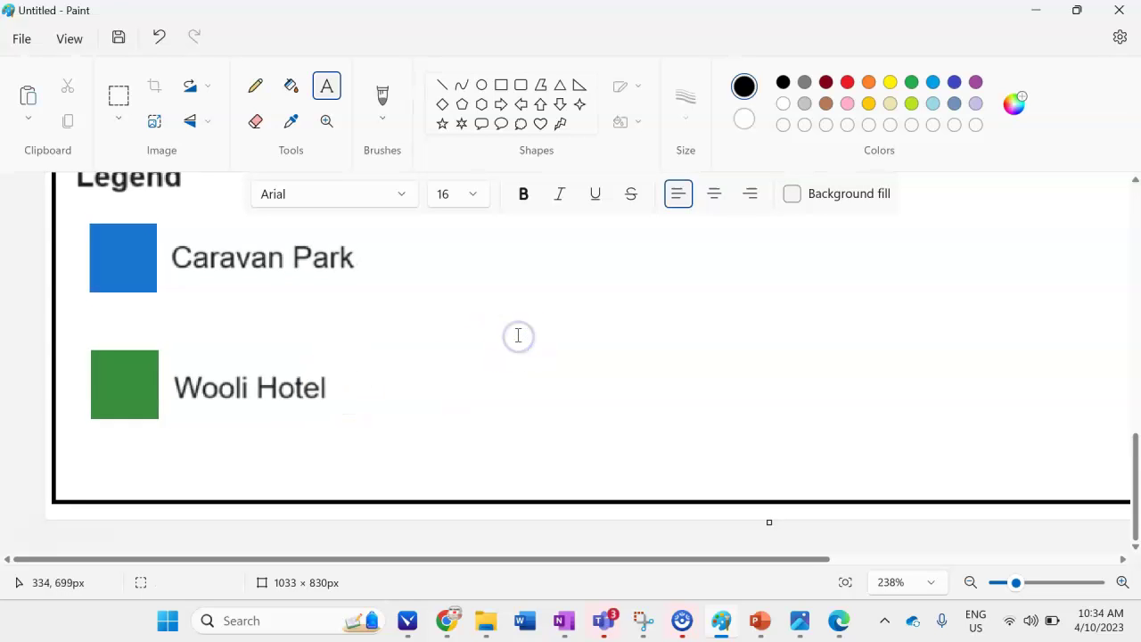
Switch to Google Earth in Chrome and capture a rectangular snip of the red swatch in the colour palette with Snipping Tool.
scroll(515, 334, "down", 5, "ctrl")
scroll(223, 458, "up", 5)
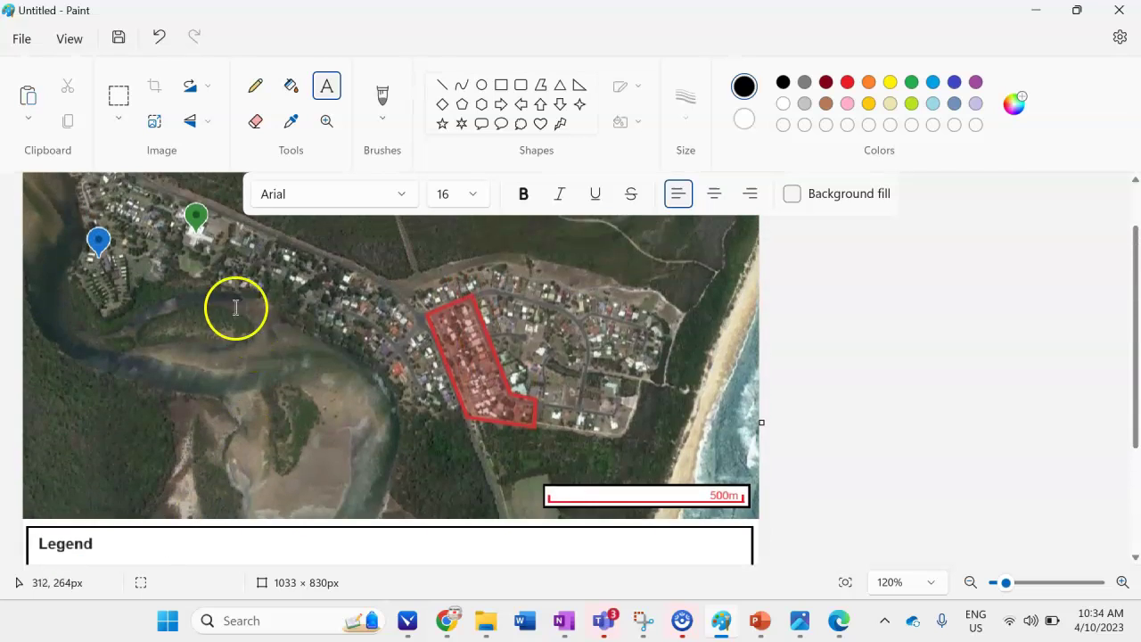
scroll(71, 333, "down", 5)
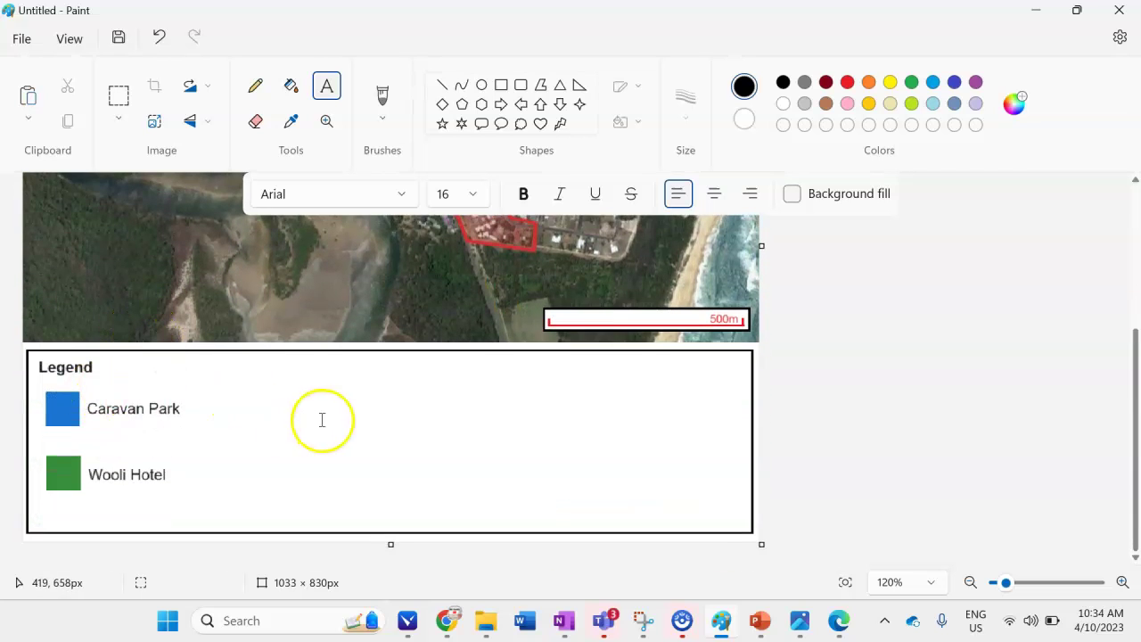
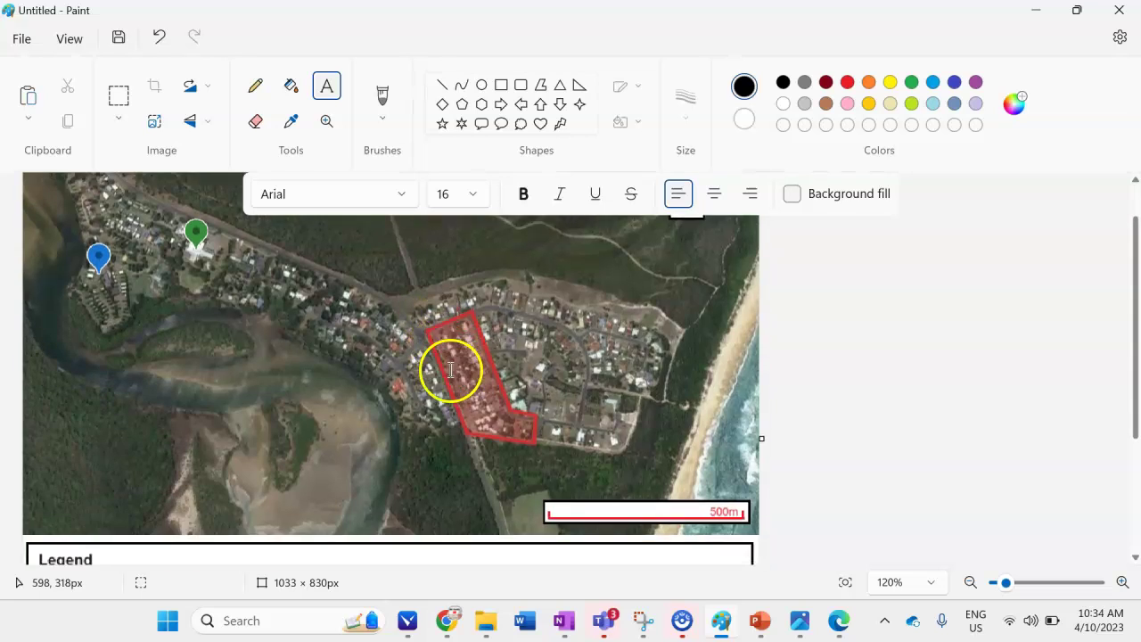
scroll(460, 303, "down", 4)
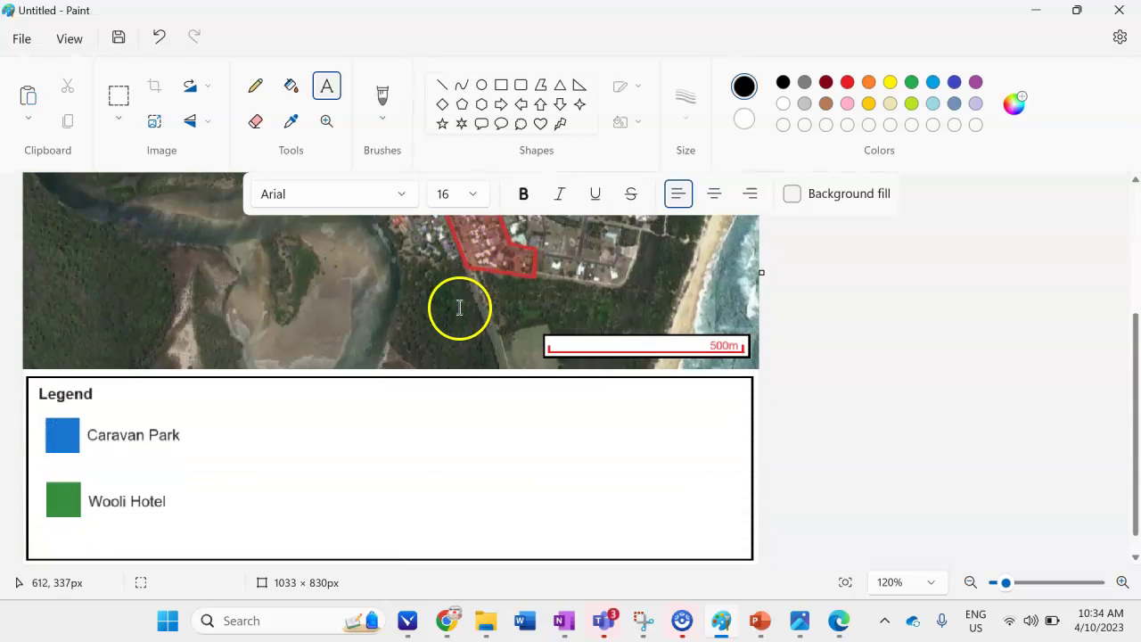
scroll(513, 267, "up", 3)
scroll(509, 262, "up", 1)
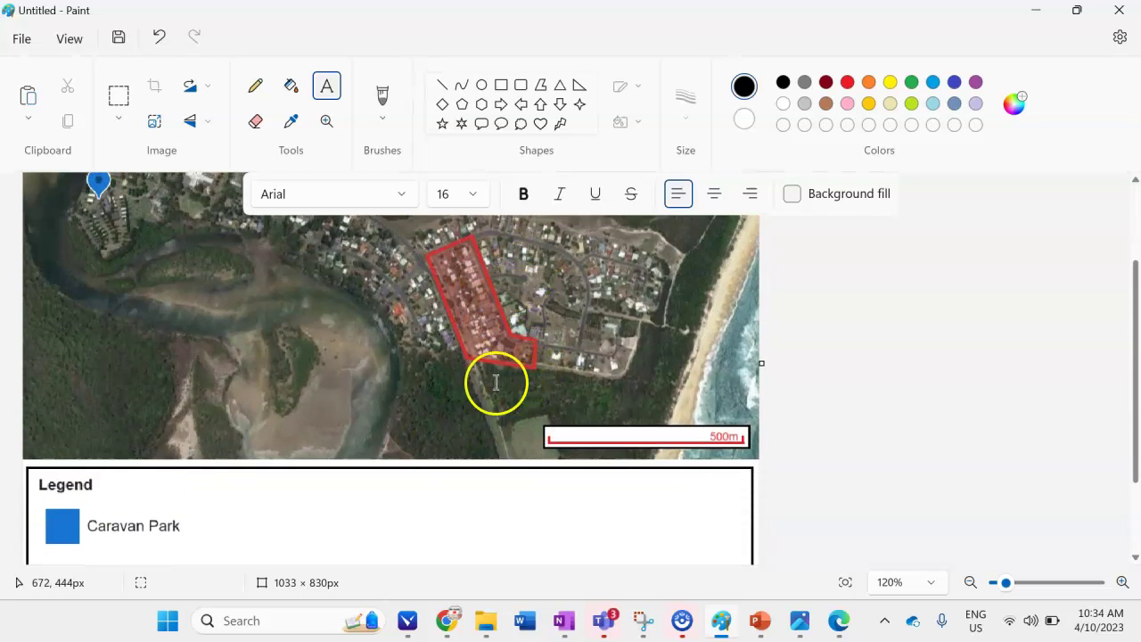
scroll(476, 323, "down", 4)
mouse_move(450, 624)
left_click(548, 518)
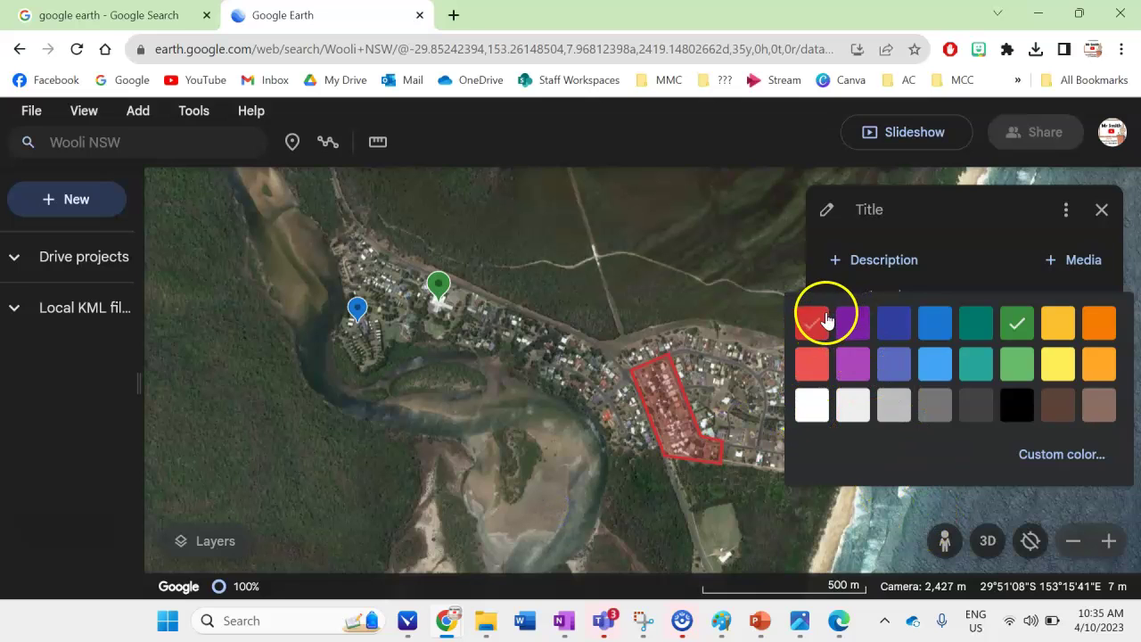
left_click(653, 622)
left_click(307, 25)
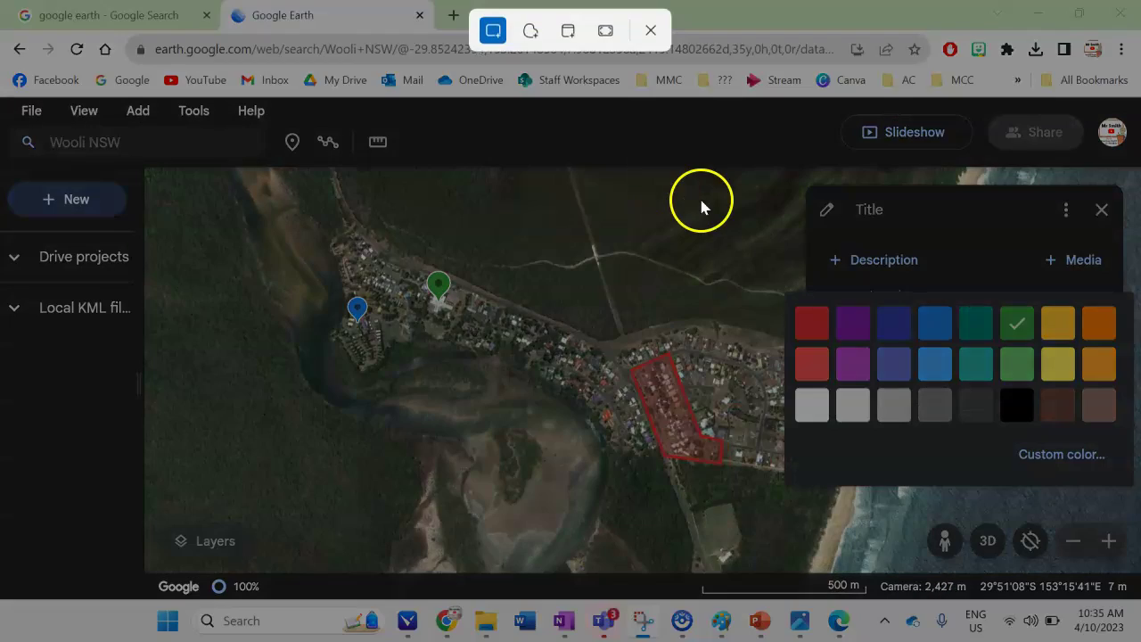
left_click_drag(798, 308, 825, 345)
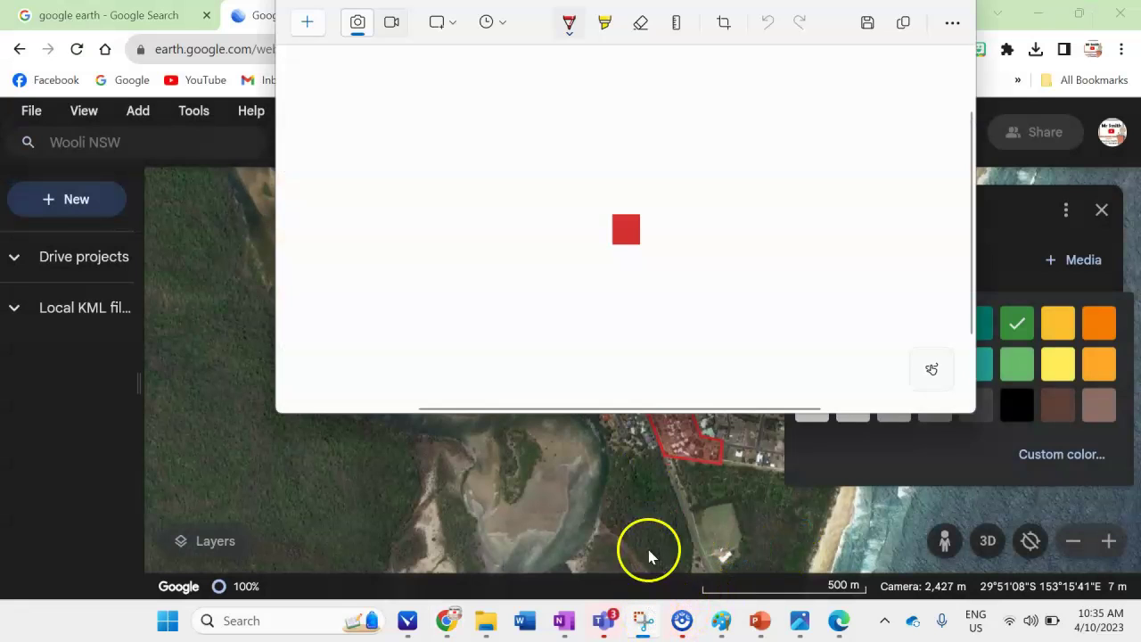
Switch to Paint and paste the red swatch into the canvas near the legend's blue swatch.
left_click(681, 621)
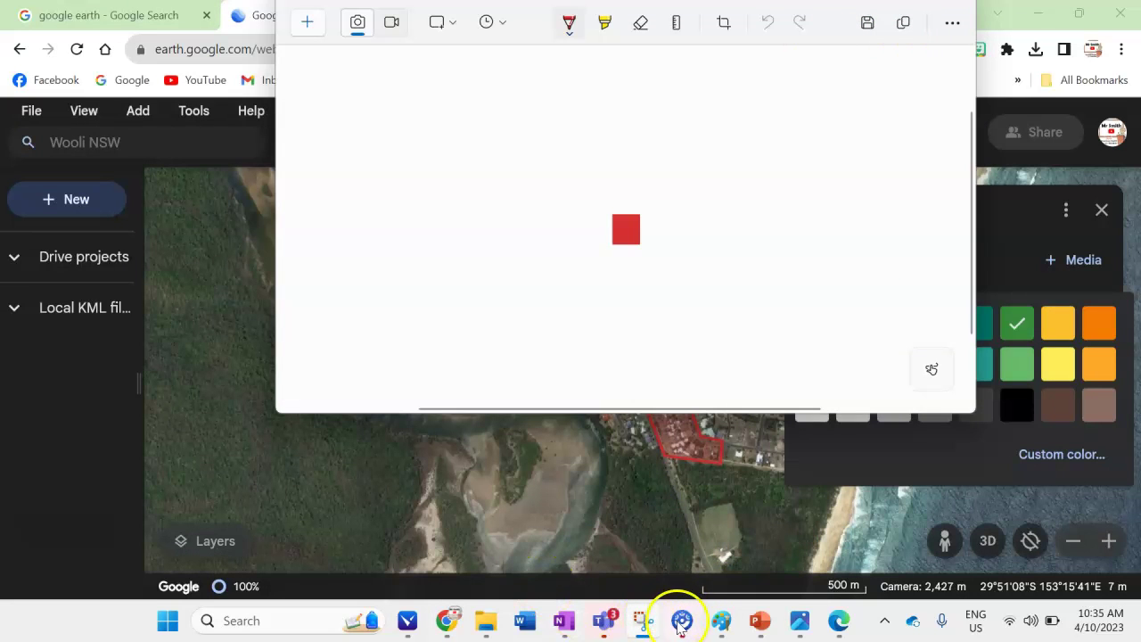
left_click(733, 624)
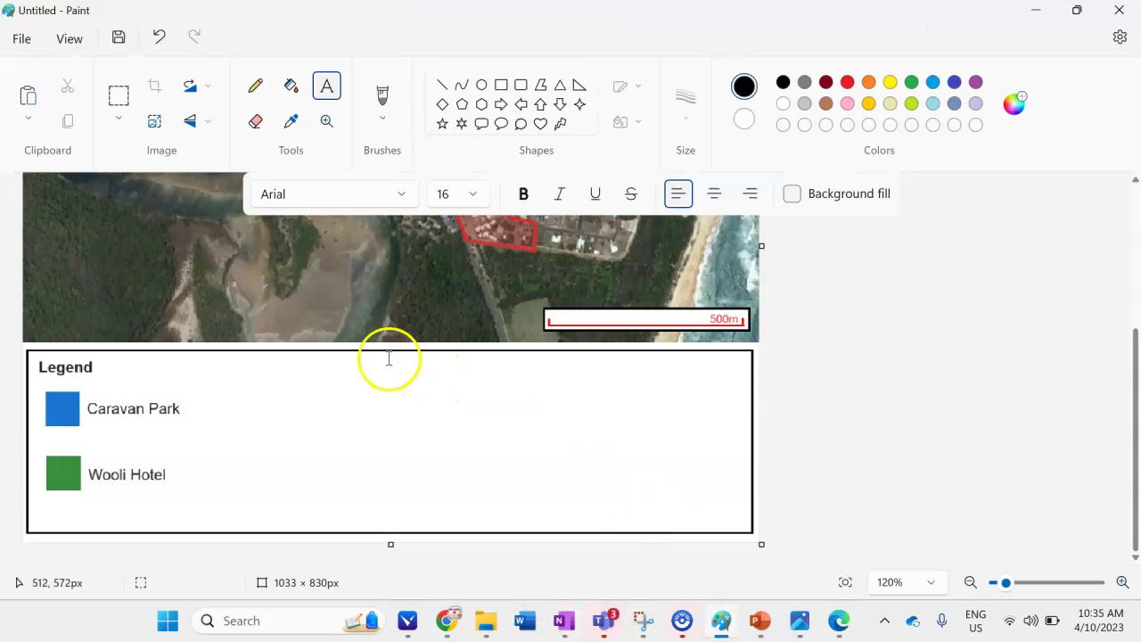
left_click(118, 96)
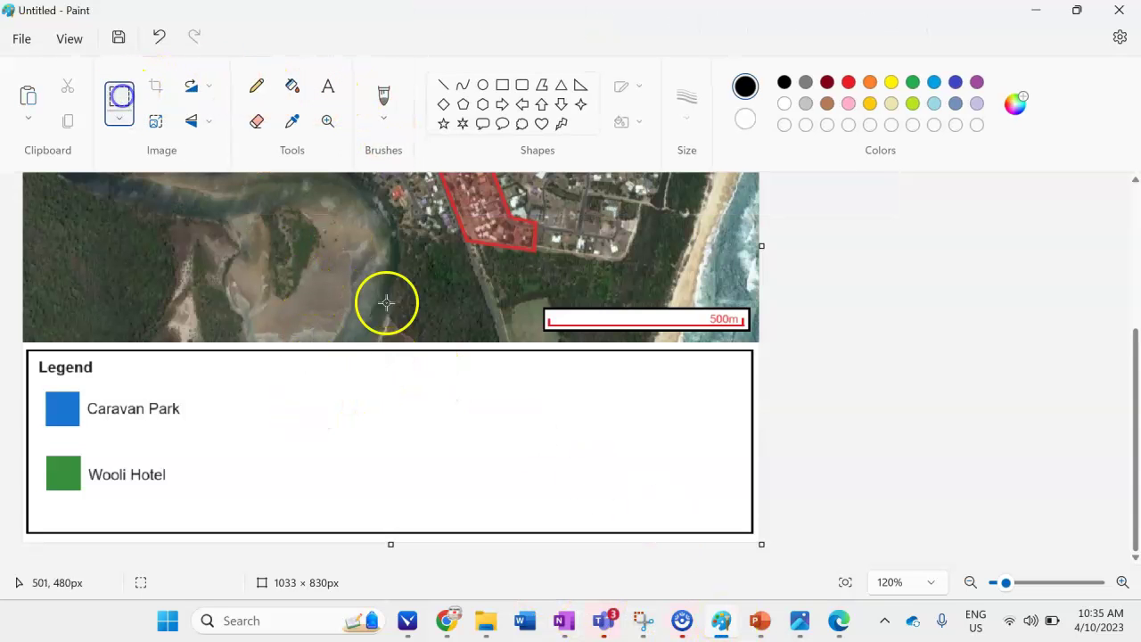
scroll(160, 420, "up", 5, "ctrl")
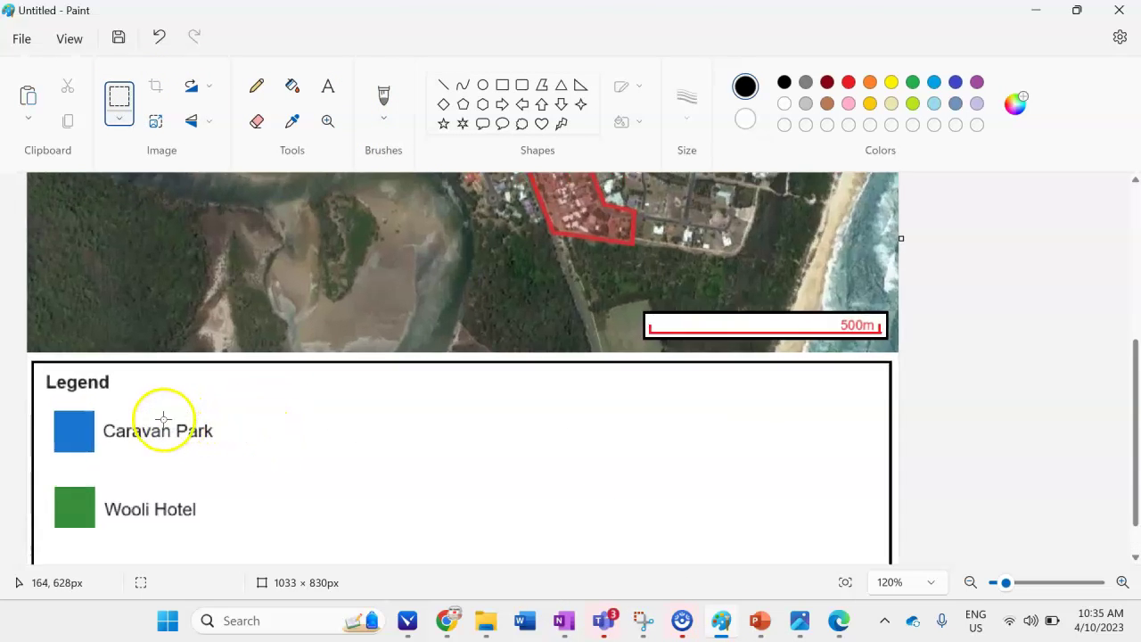
scroll(163, 419, "up", 1, "ctrl")
scroll(245, 568, "left", 3)
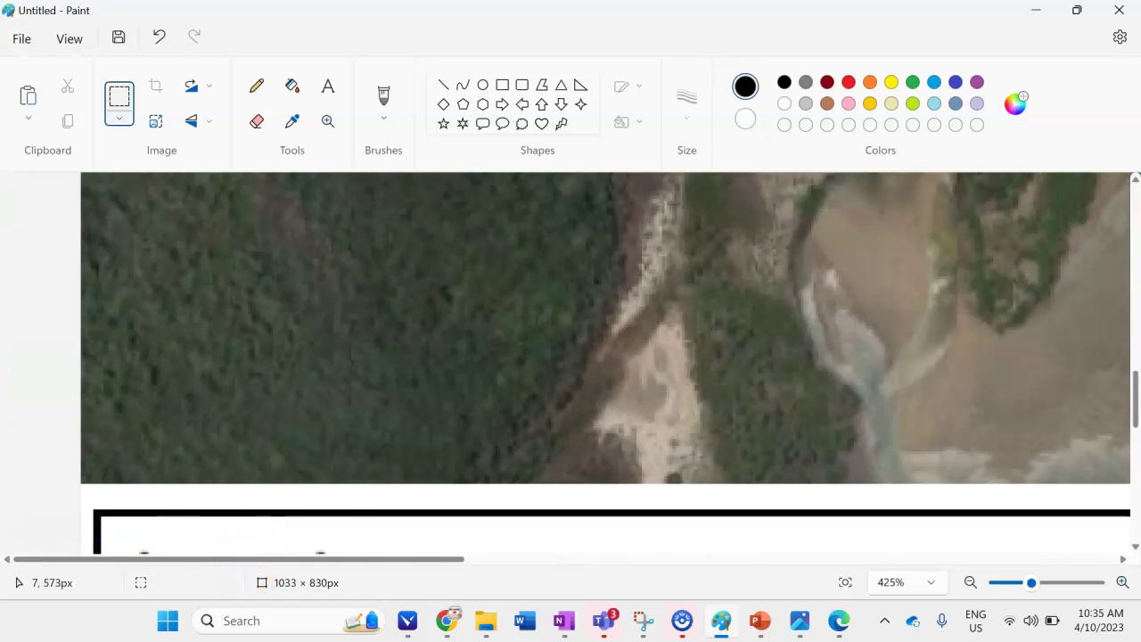
scroll(247, 382, "down", 5)
scroll(246, 375, "up", 1)
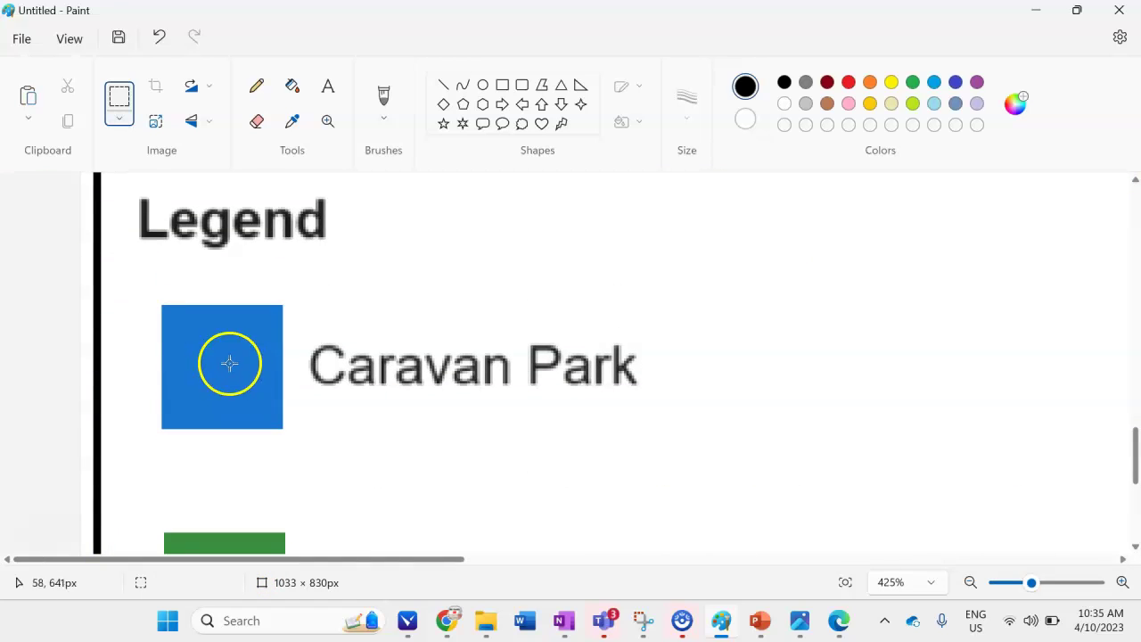
left_click_drag(396, 443, 486, 512)
key("ctrl+v")
Resize the red swatch over the blue one to 48 × 49 px and place it level with it, beyond the "Caravan Park" label.
left_click_drag(146, 257, 226, 392)
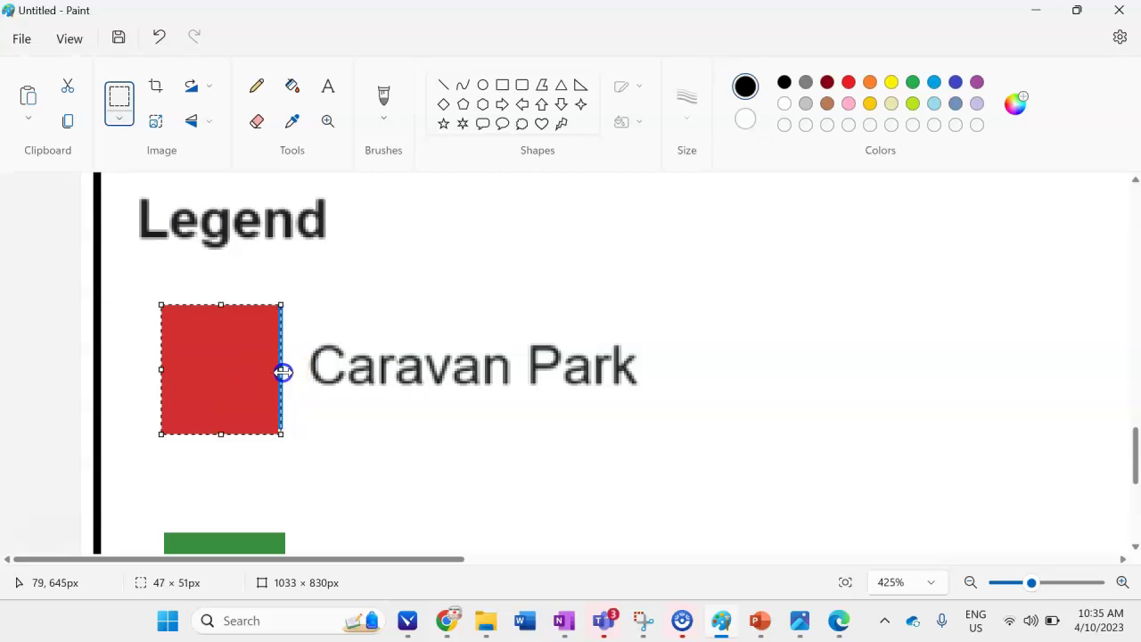
left_click_drag(224, 434, 226, 429)
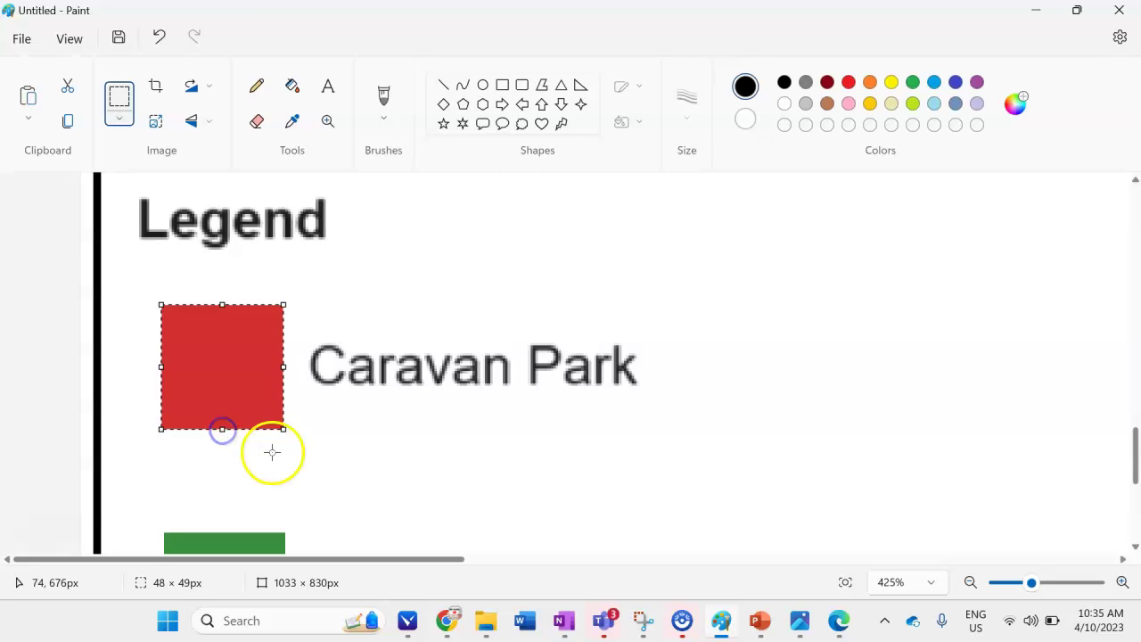
left_click_drag(224, 369, 832, 369)
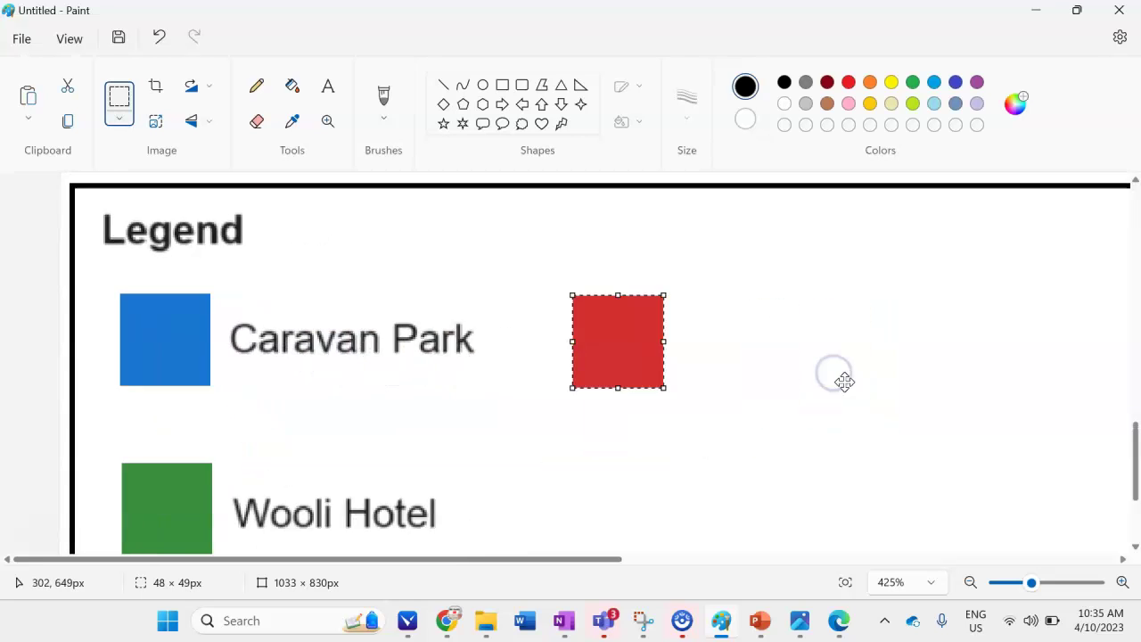
scroll(844, 382, "down", 4, "ctrl")
left_click_drag(300, 344, 385, 345)
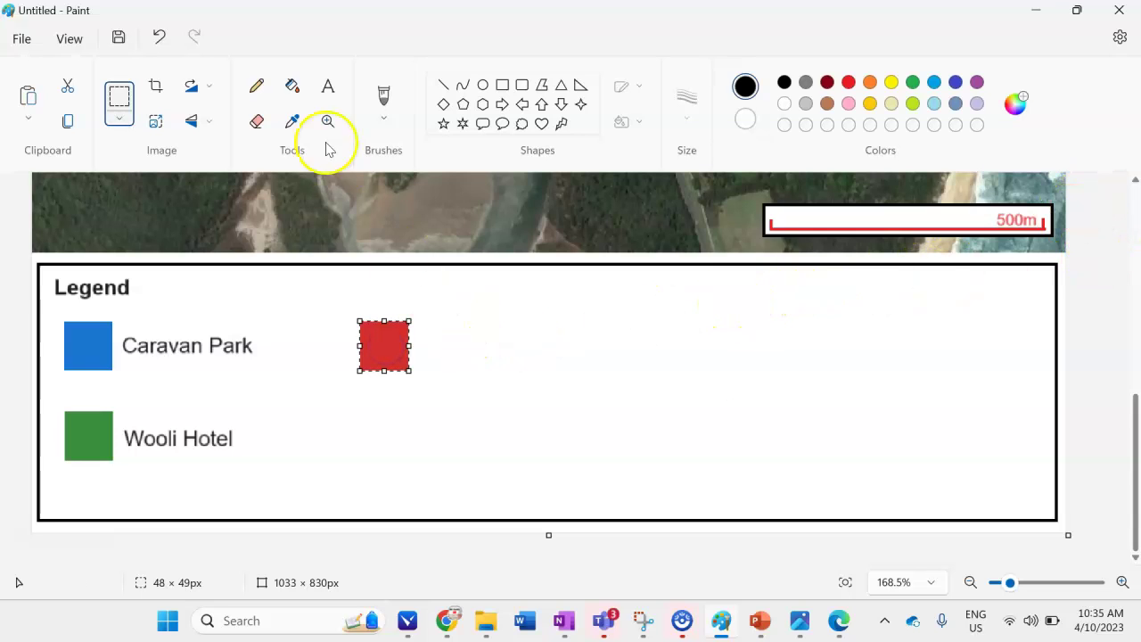
Add the text label "Residential Area" in Arial 16 beside the red legend swatch, vertically centred on it.
left_click(327, 85)
left_click(425, 340)
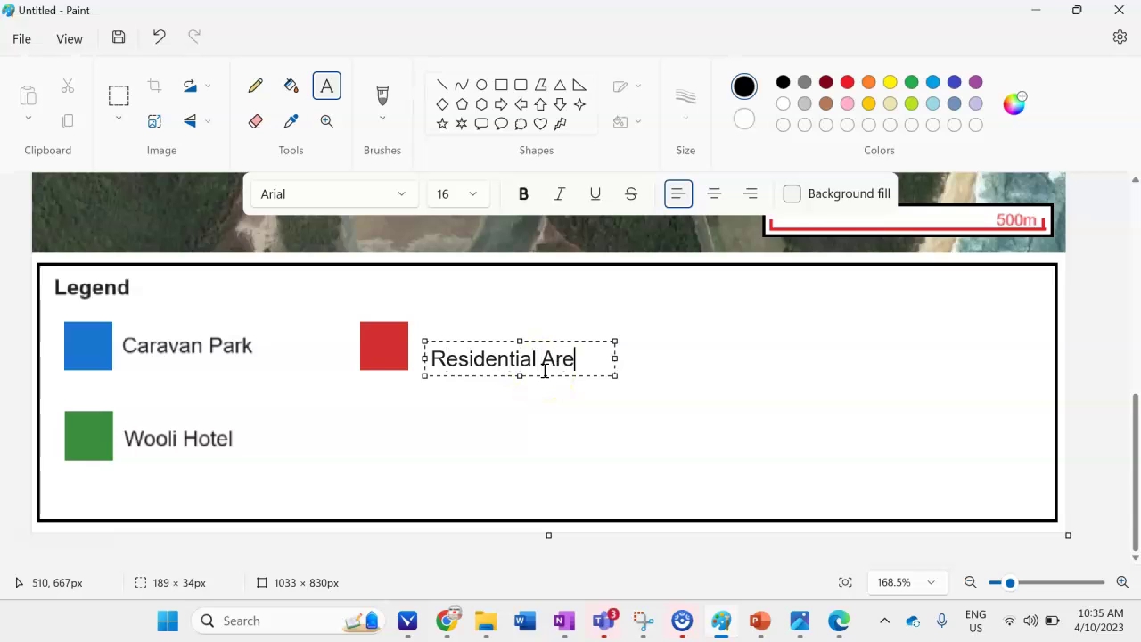
left_click(523, 292)
left_click_drag(572, 342, 556, 330)
left_click(682, 392)
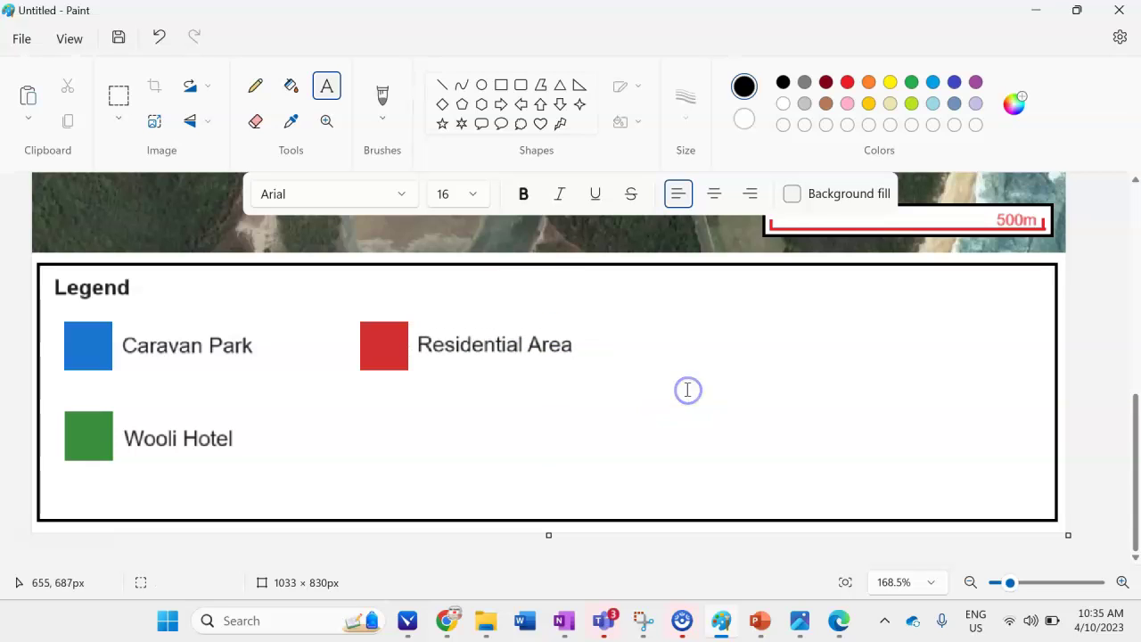
Compare the map's marked places and land cover with the legend entries to decide what still needs an entry.
scroll(686, 388, "up", 10)
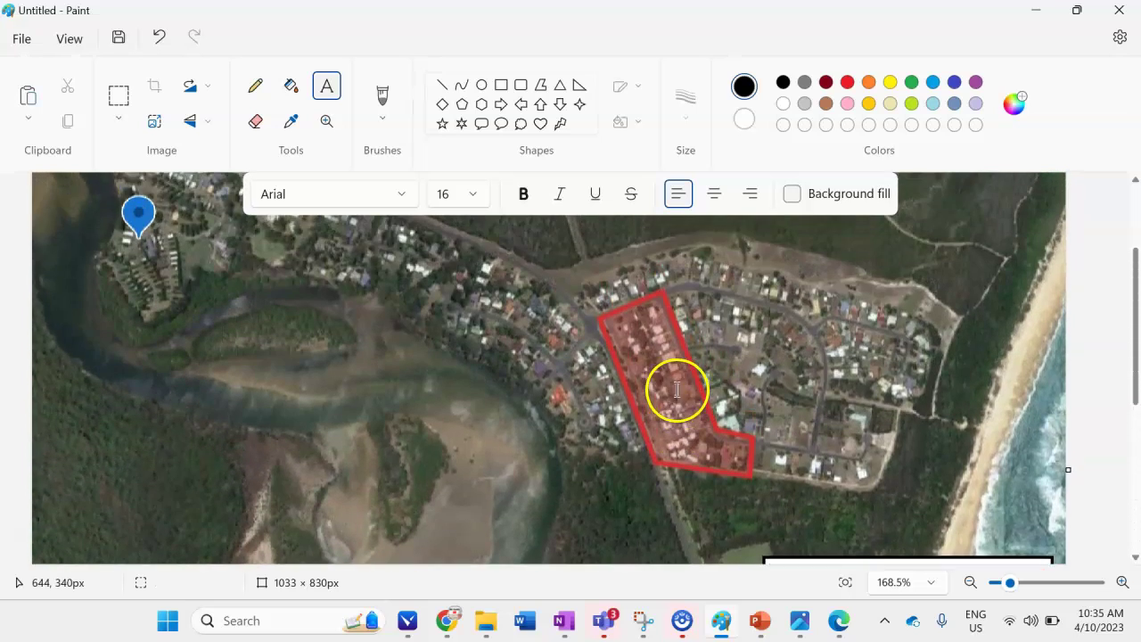
scroll(263, 323, "down", 5)
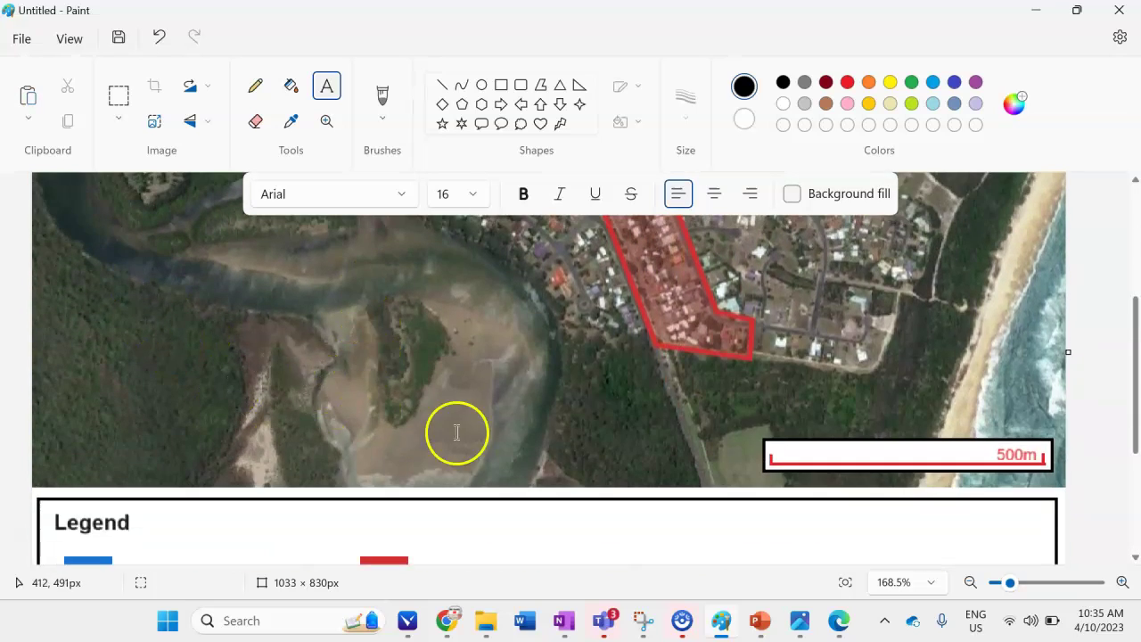
scroll(464, 410, "up", 5)
scroll(544, 344, "down", 3)
scroll(548, 345, "down", 2)
scroll(579, 408, "up", 4)
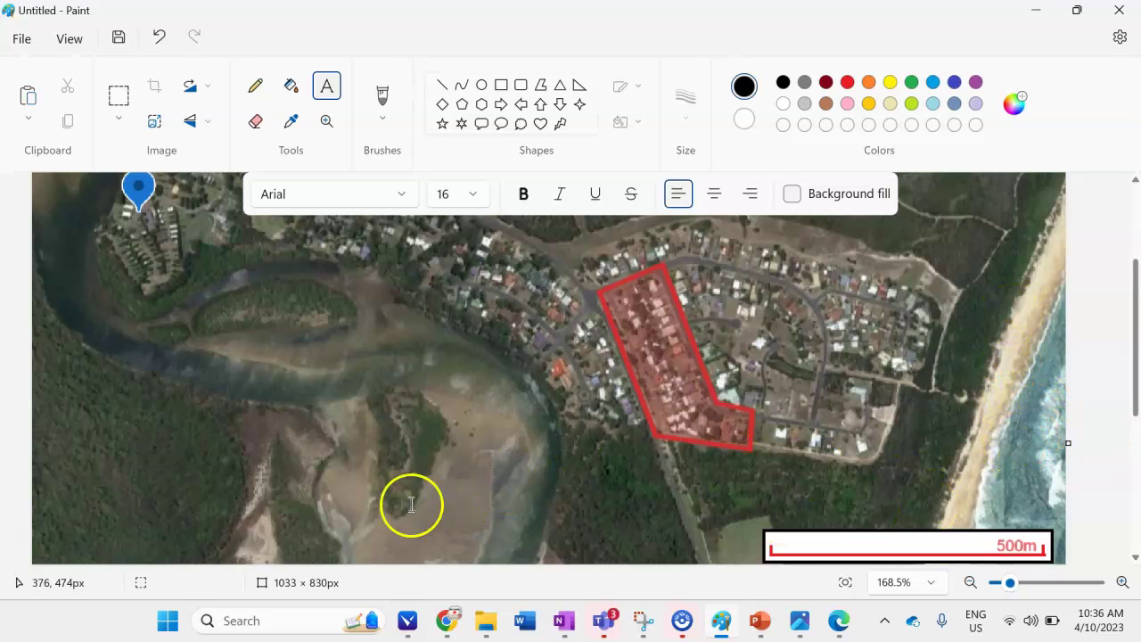
scroll(609, 413, "up", 3)
scroll(558, 401, "down", 3)
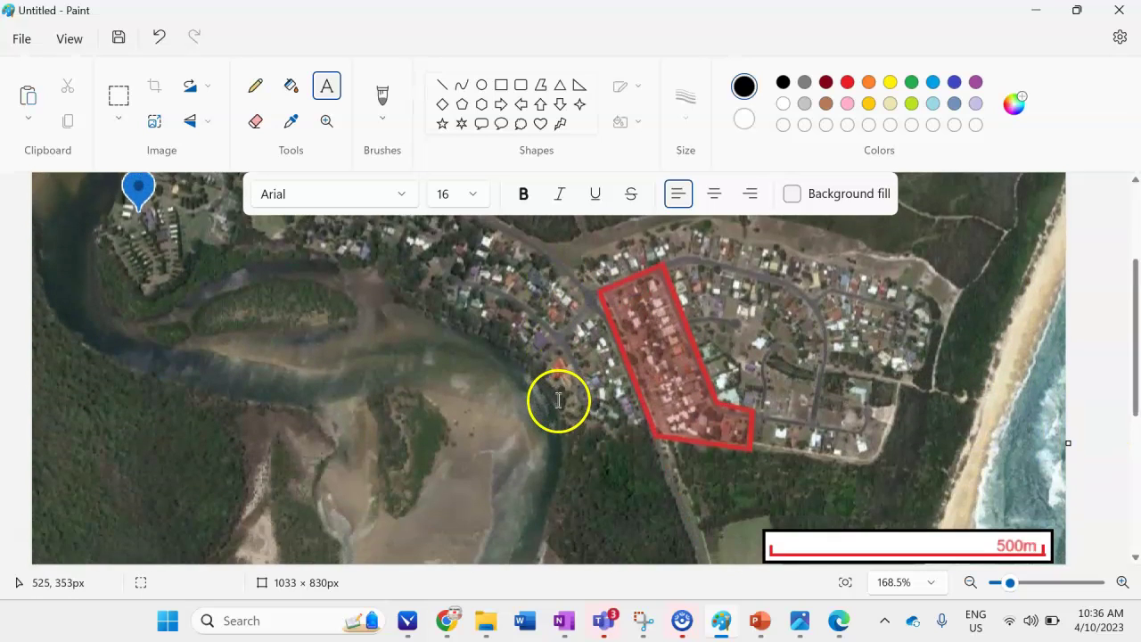
scroll(265, 382, "down", 4)
scroll(509, 423, "up", 4)
scroll(193, 393, "down", 4)
Switch to Google Earth in Chrome and capture a small square snip of the dark green forest west of the river with Snipping Tool.
mouse_move(454, 622)
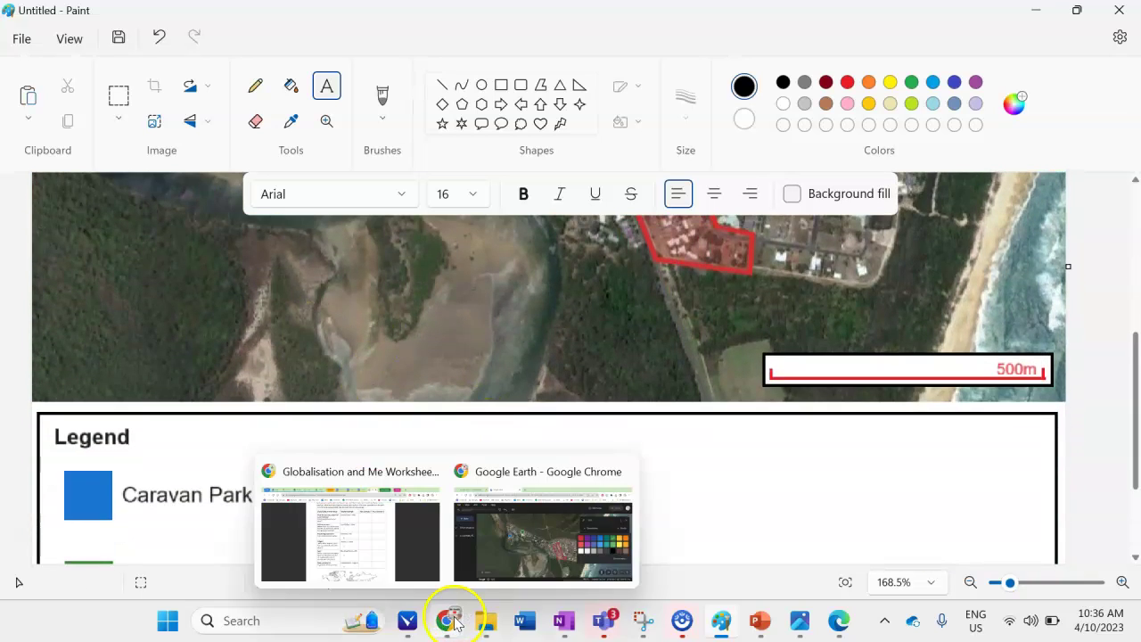
left_click(503, 542)
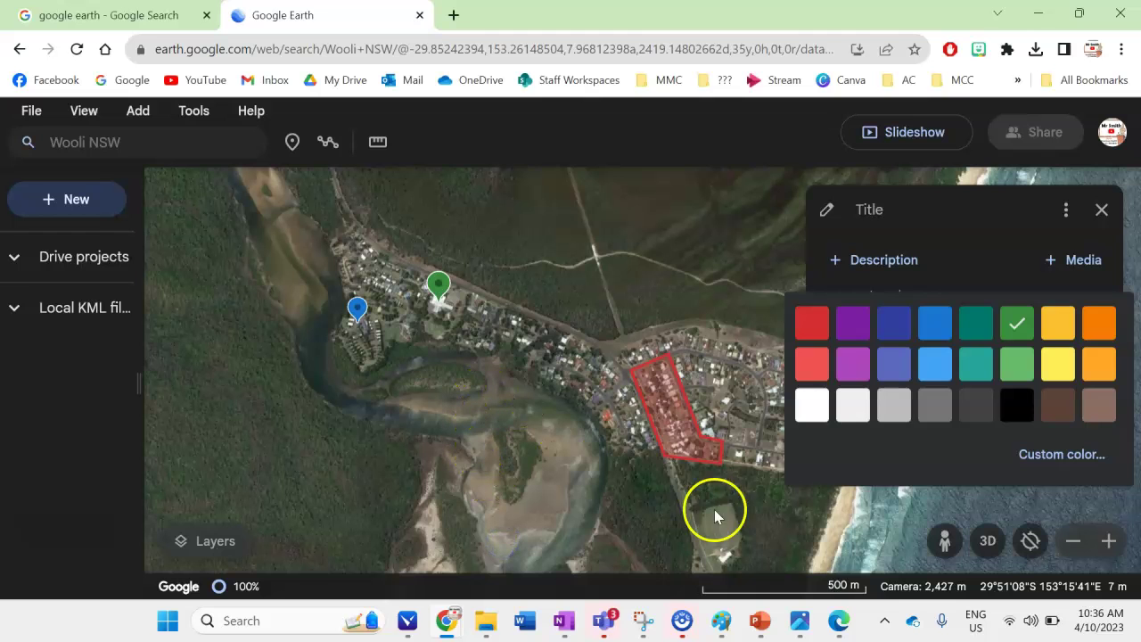
left_click(644, 619)
left_click(310, 23)
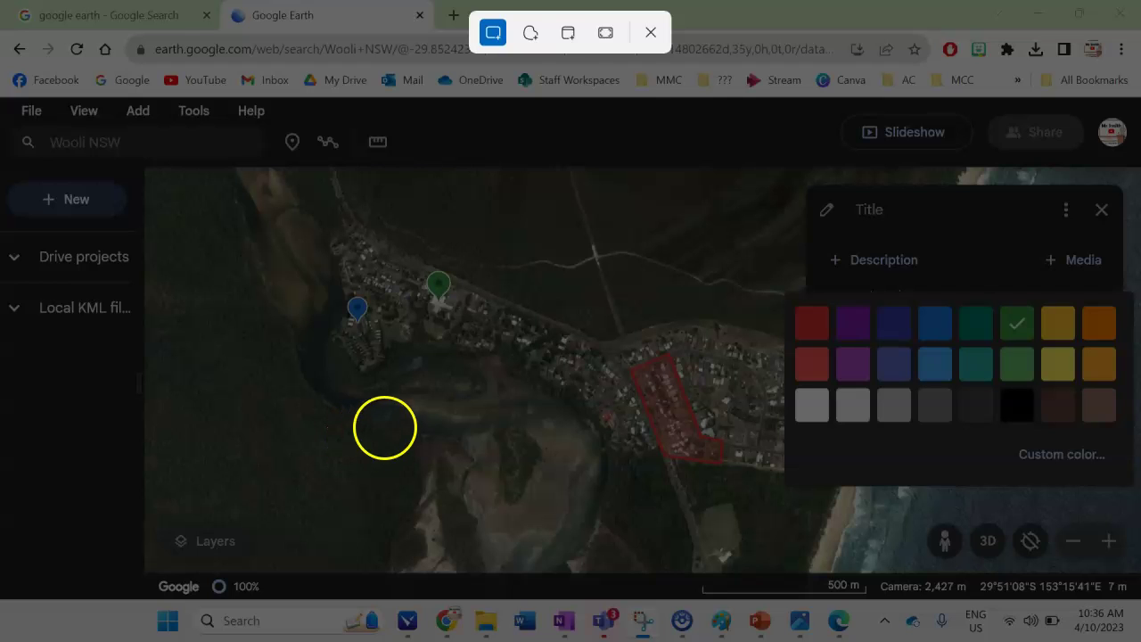
left_click_drag(293, 463, 326, 495)
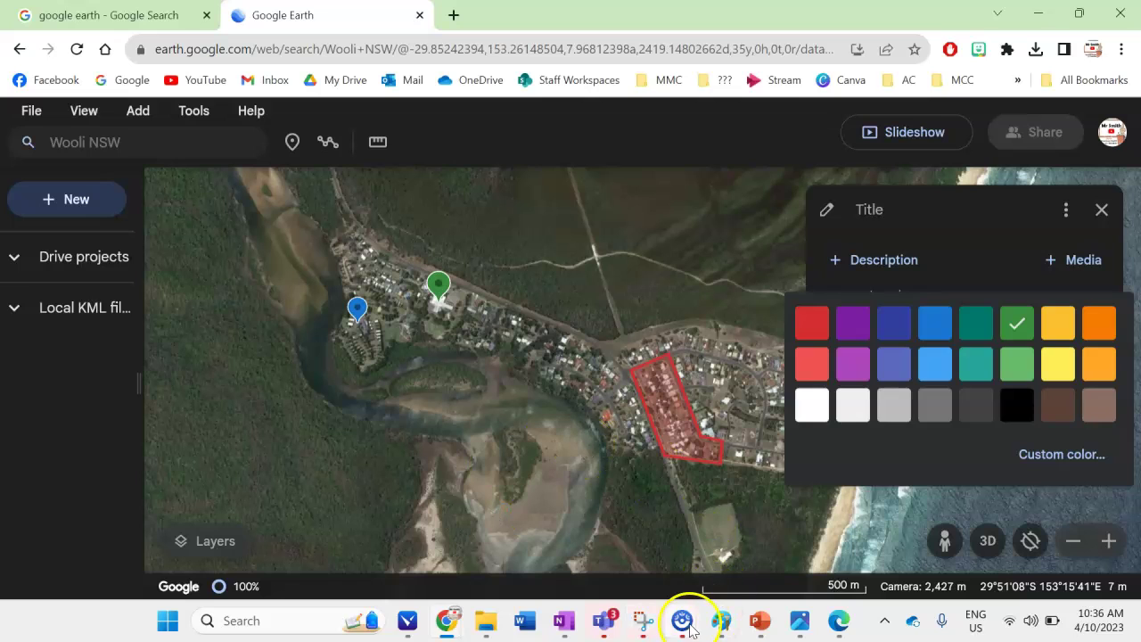
left_click(651, 617)
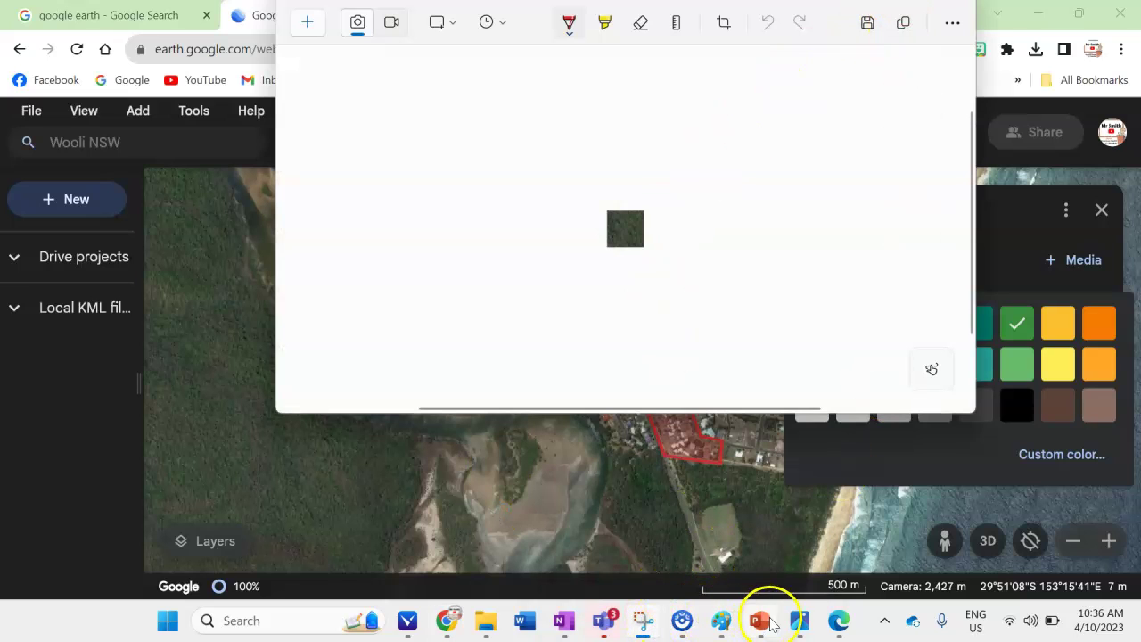
Switch to Paint and paste the dark green forest snip over the red legend swatch, matching their upper-left corners.
left_click(721, 620)
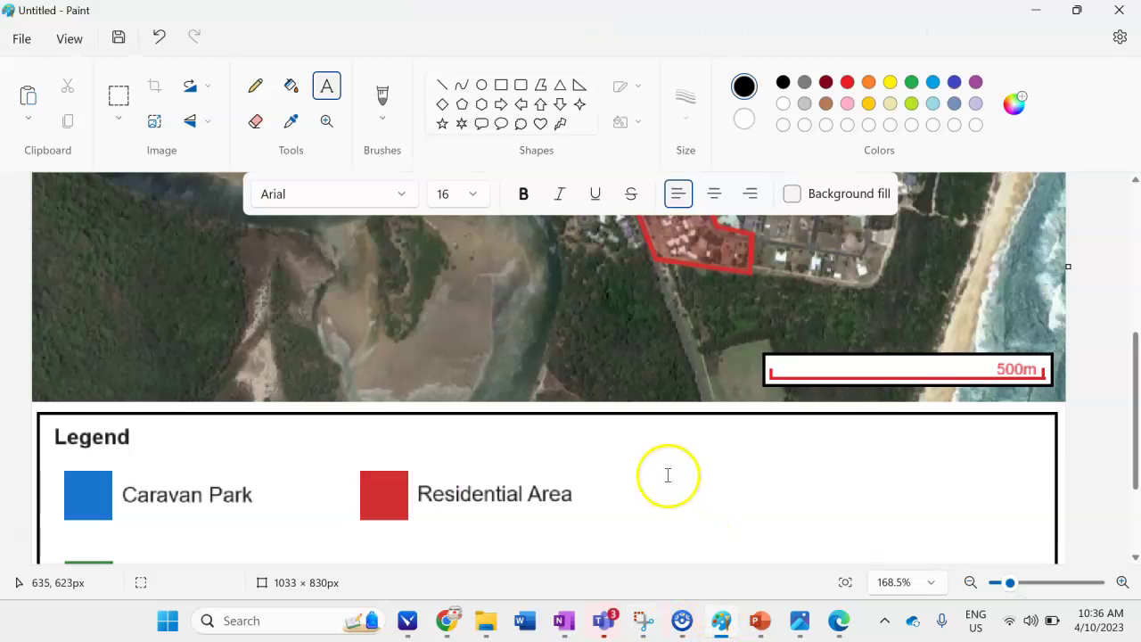
scroll(389, 428, "up", 5, "ctrl")
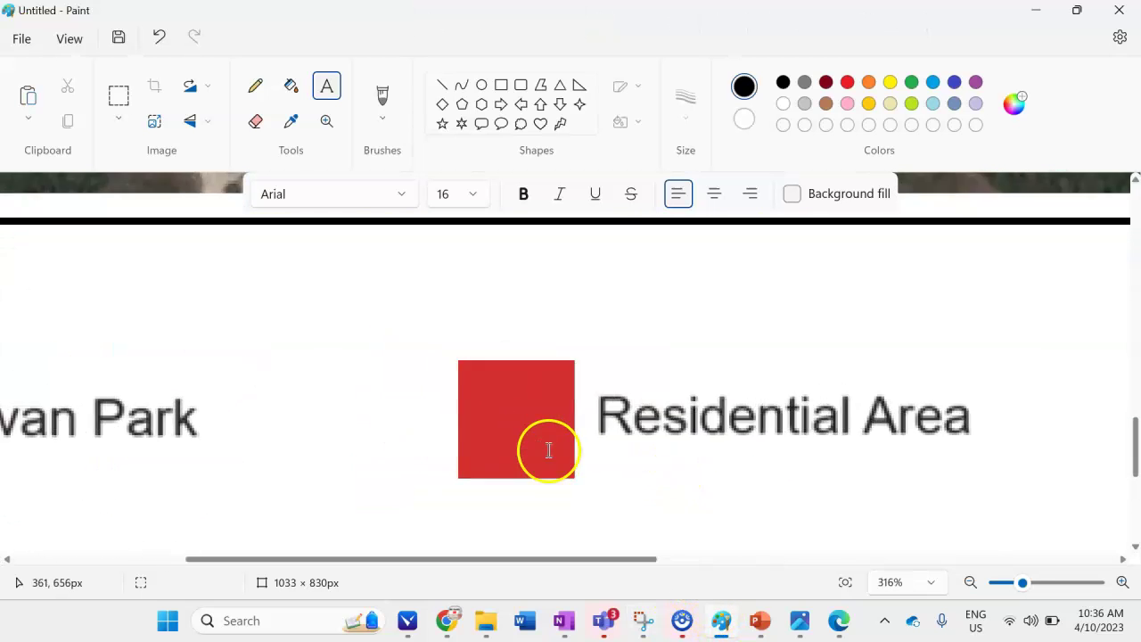
scroll(595, 459, "up", 1, "ctrl")
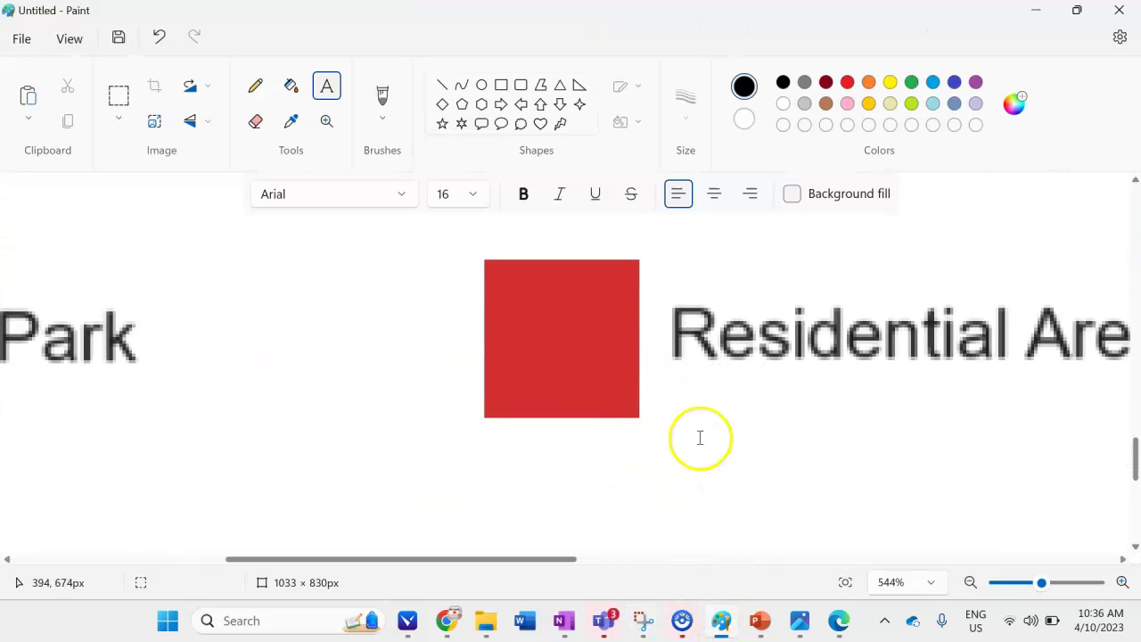
left_click(119, 95)
left_click_drag(285, 306, 456, 454)
key("ctrl+v")
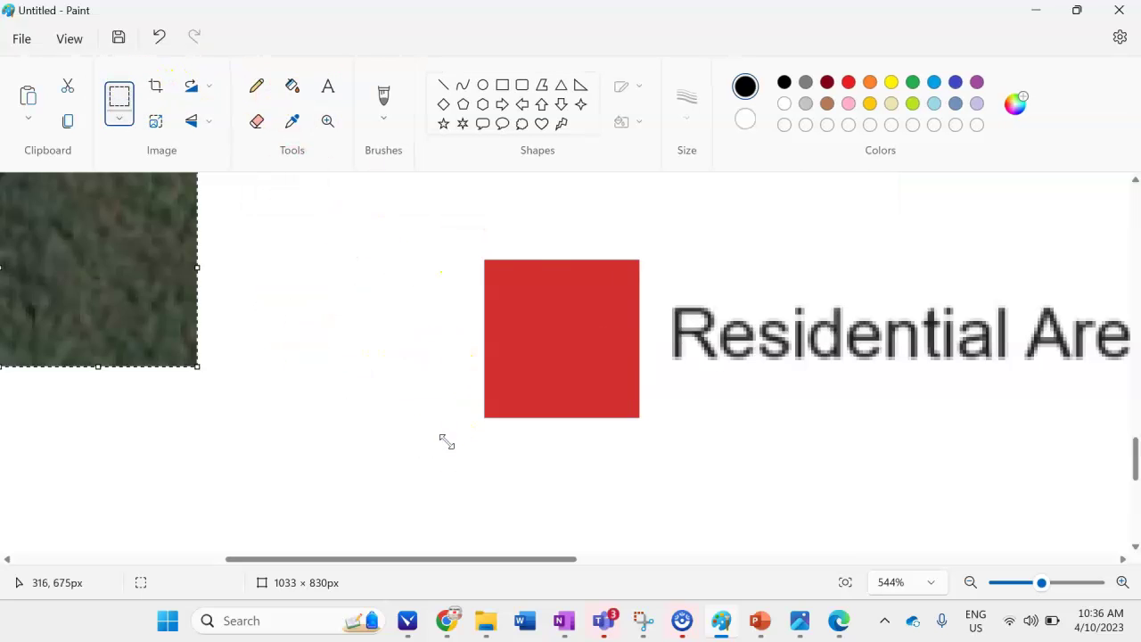
left_click_drag(55, 290, 546, 387)
Resize the forest swatch to 48 × 49 px and place it directly below the red swatch, beyond the "Wooli Hotel" label.
left_click_drag(681, 455, 641, 404)
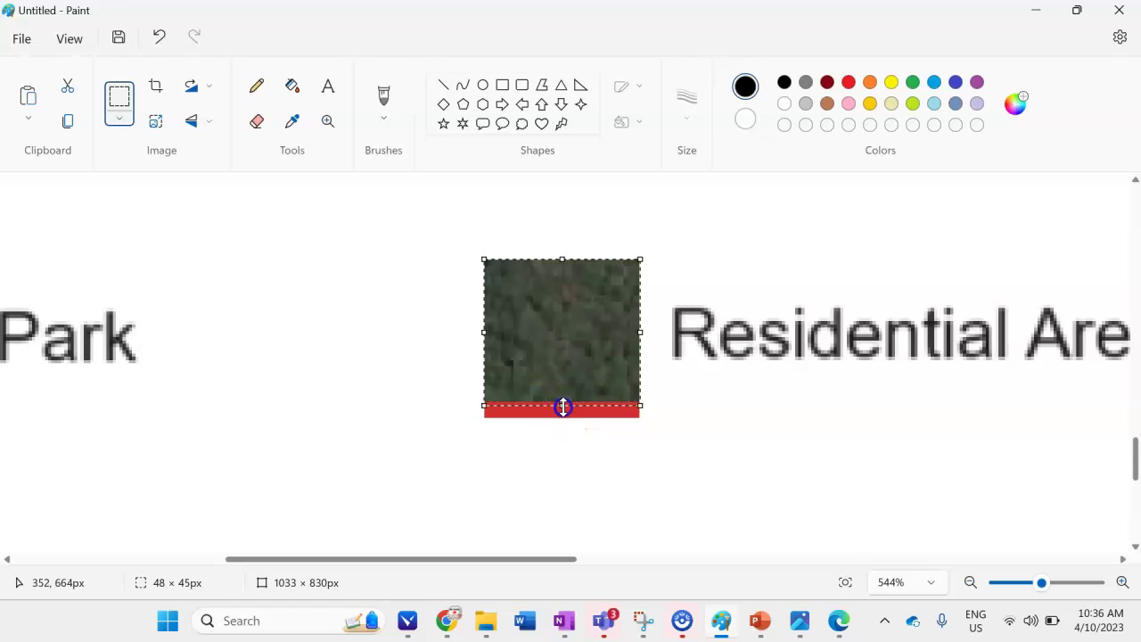
left_click_drag(562, 419, 562, 418)
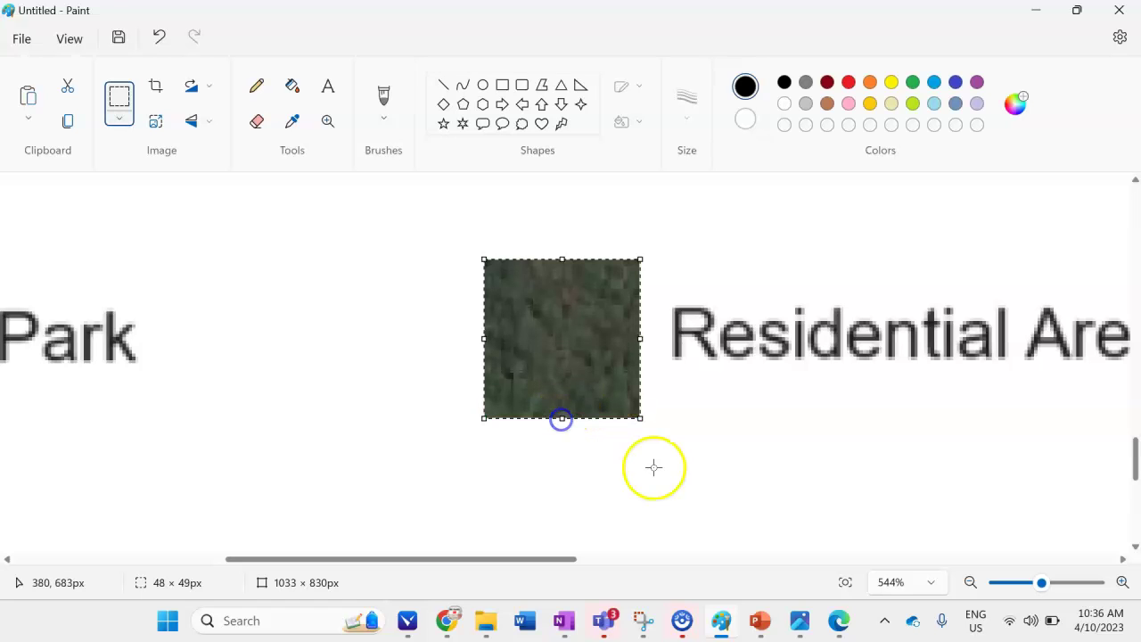
scroll(571, 369, "down", 3, "ctrl")
left_click_drag(448, 301, 454, 391)
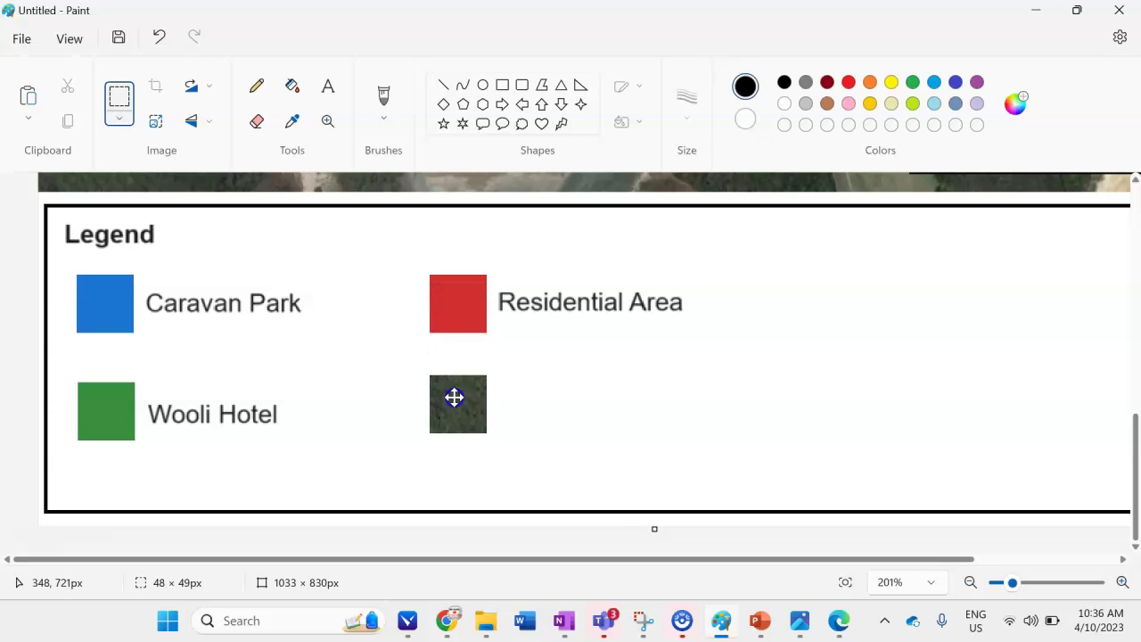
left_click(627, 369)
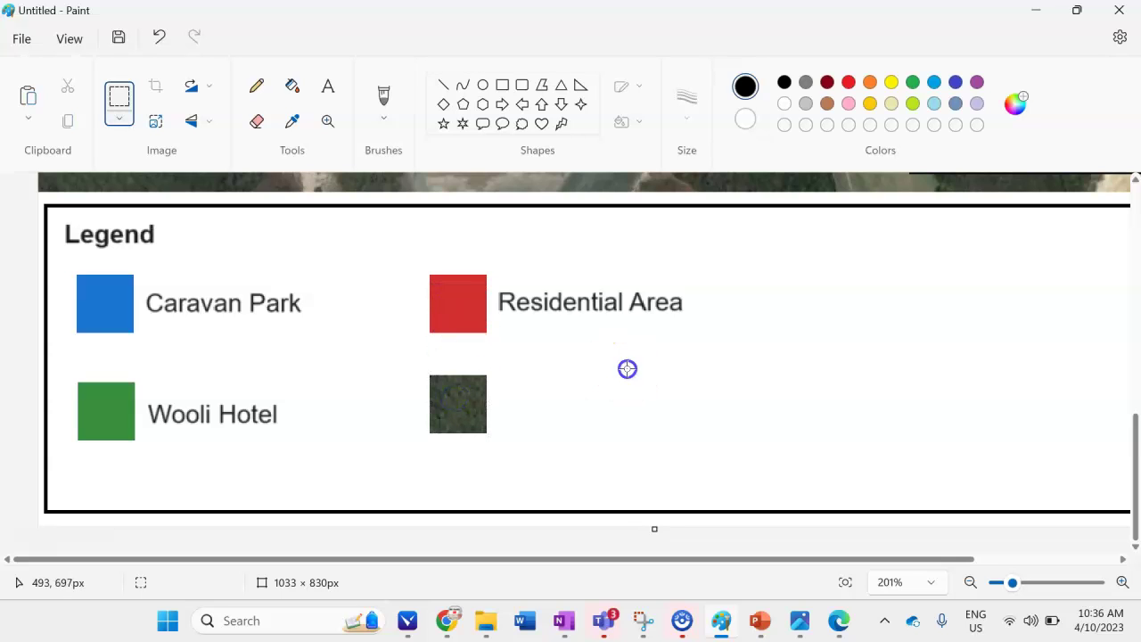
Add the text label "Vegetation" in Arial 16 beside the forest swatch, vertically centred on it.
left_click(326, 86)
left_click(502, 402)
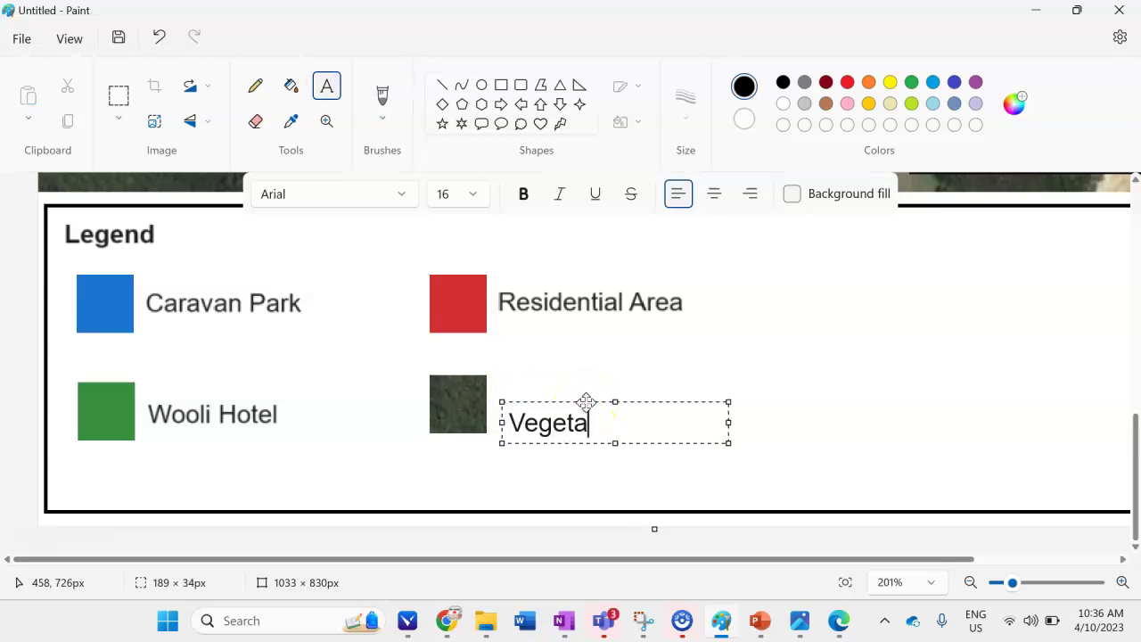
left_click_drag(587, 402, 575, 384)
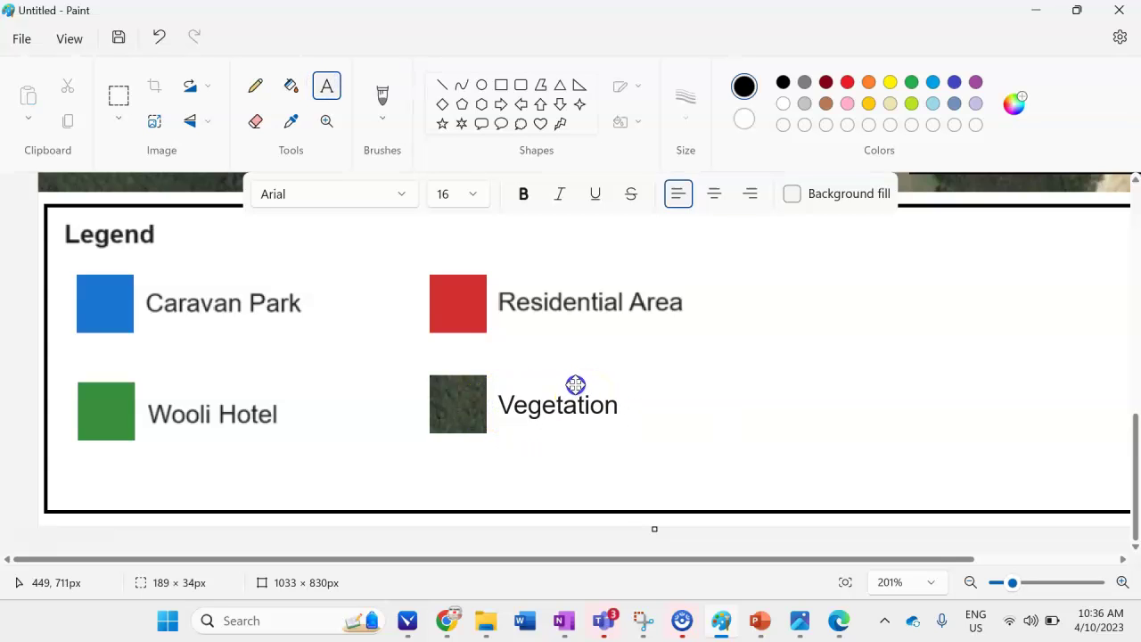
left_click(728, 391)
left_click(811, 375)
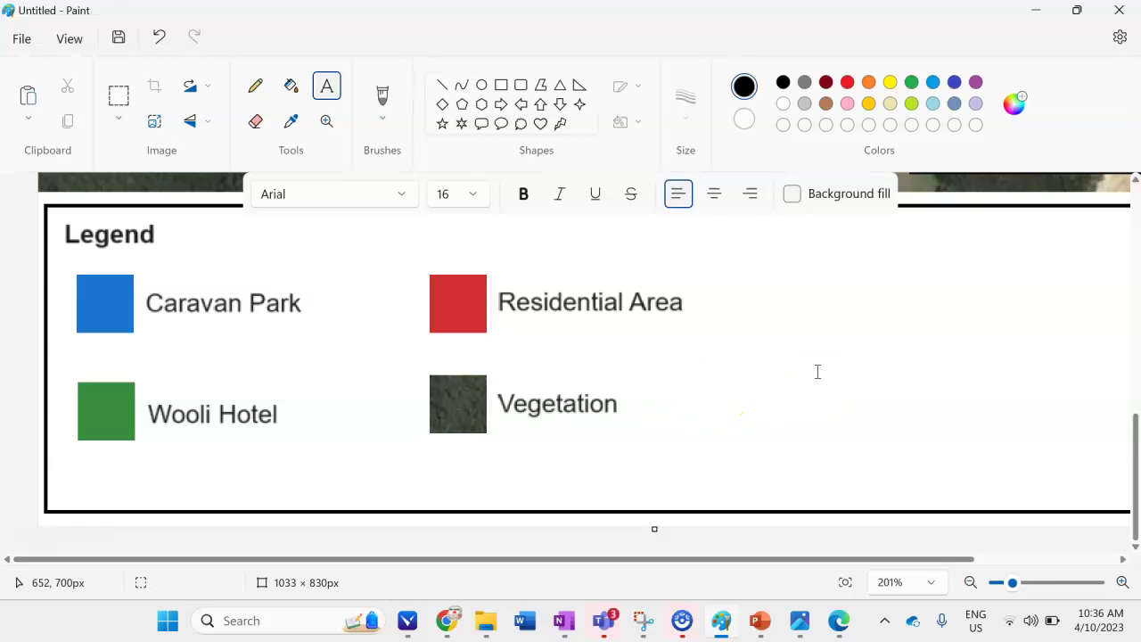
Switch to Google Earth in Chrome and close the placemark's details and colour palette.
scroll(818, 372, "down", 2, "ctrl")
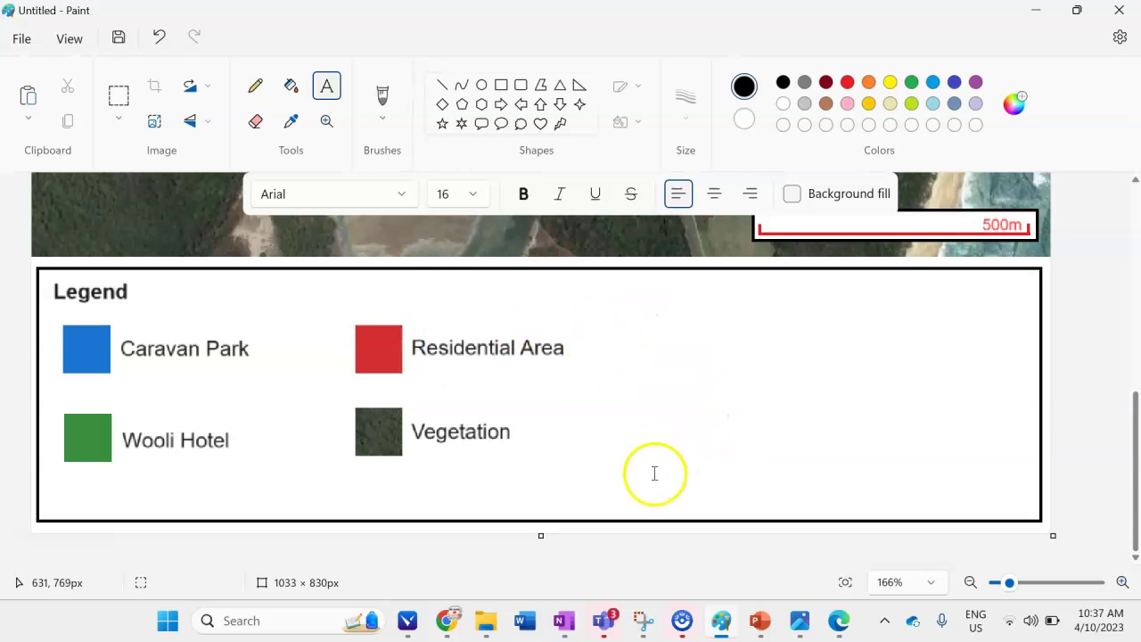
mouse_move(462, 624)
left_click(526, 533)
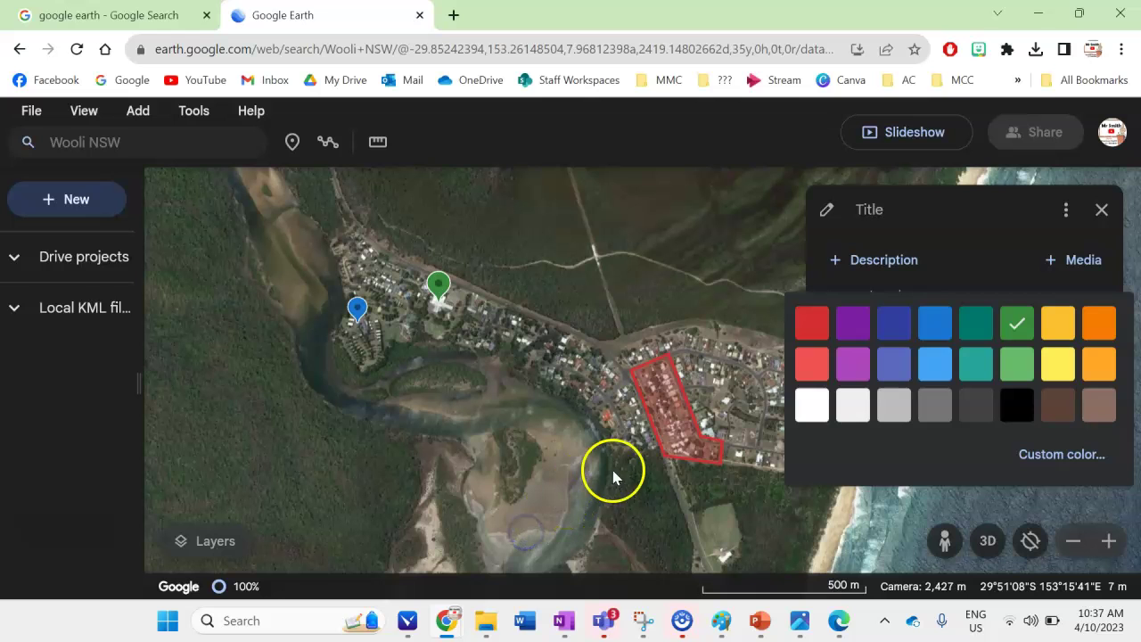
left_click(1102, 214)
Capture a small square snip of the brown sandbank in the river with Snipping Tool.
scroll(546, 504, "up", 5)
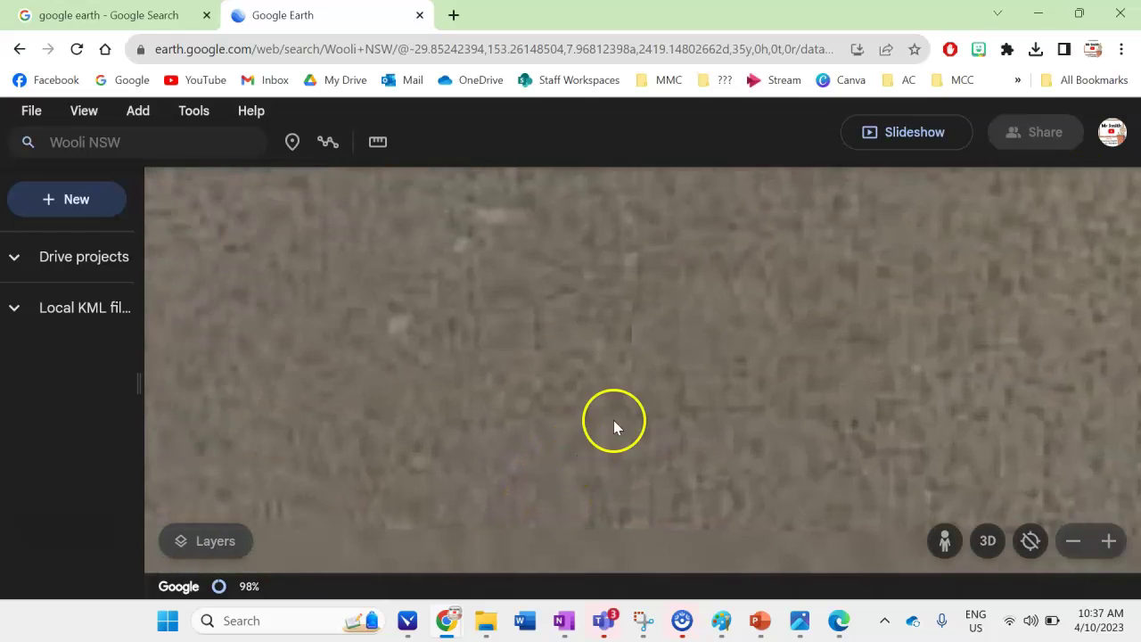
scroll(624, 412, "down", 5)
scroll(646, 413, "up", 5)
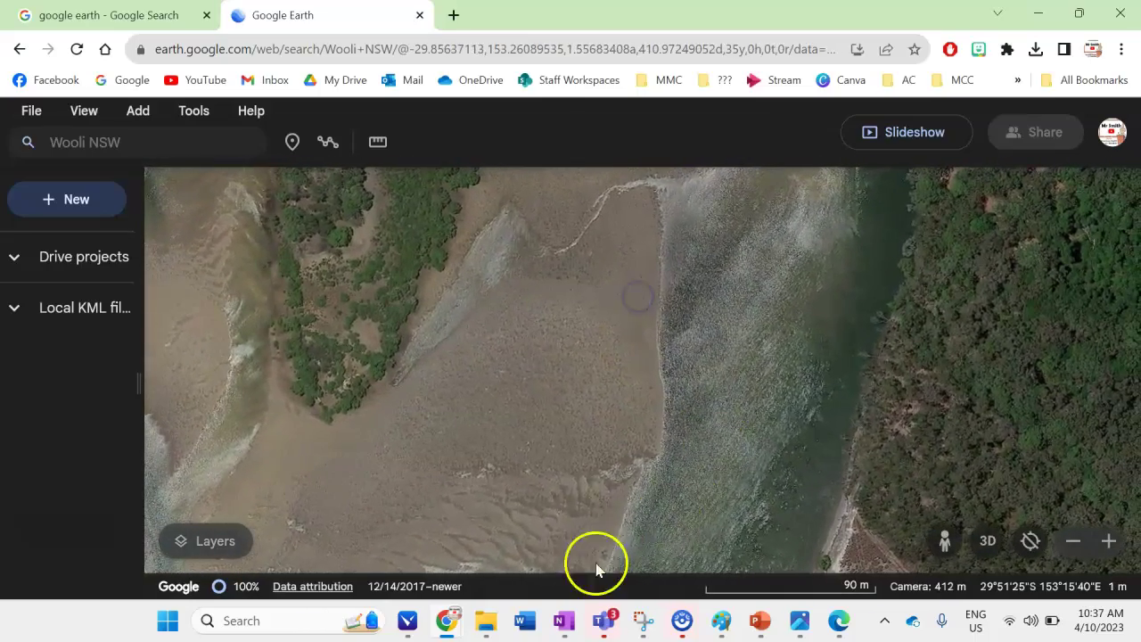
left_click(643, 621)
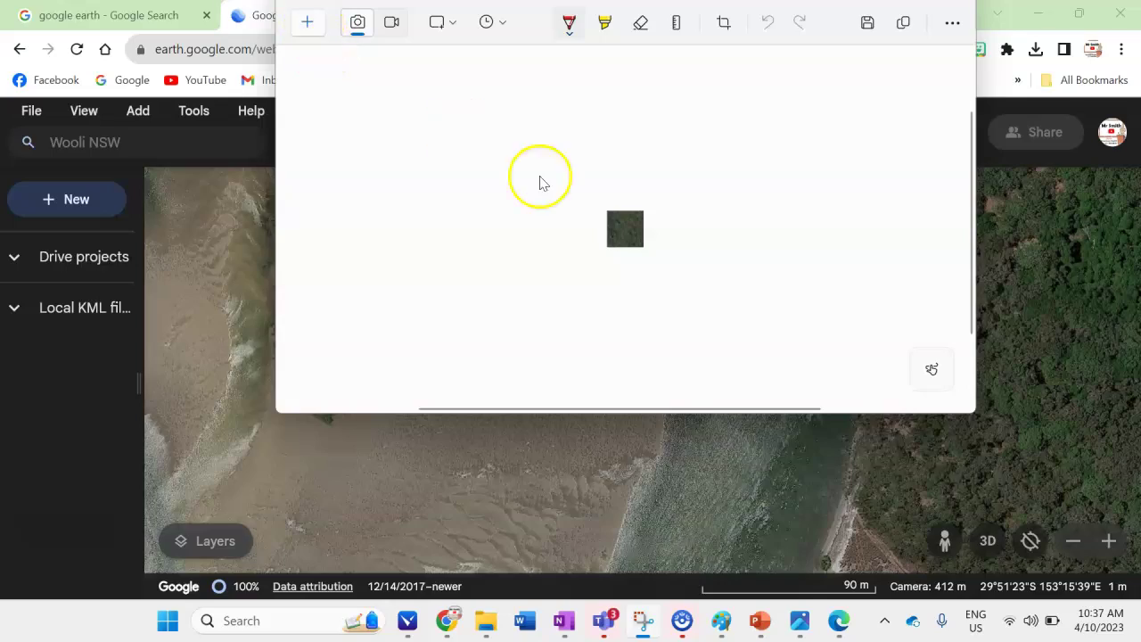
key("ctrl+n")
left_click_drag(621, 307, 653, 337)
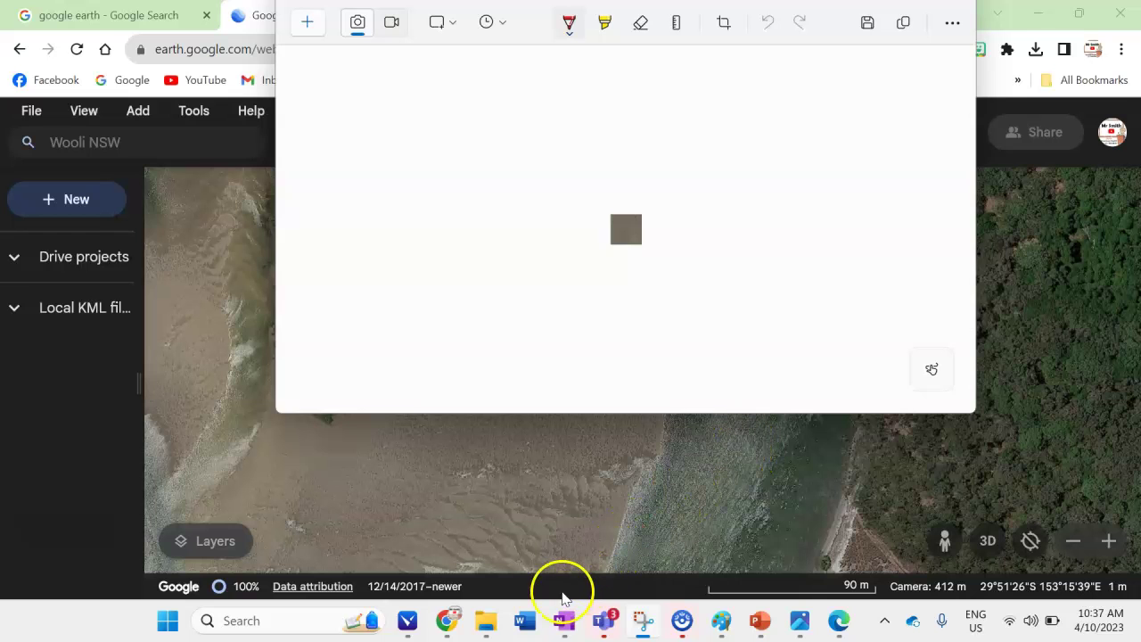
Switch to Paint and paste the sandbank snip over the red legend swatch, matching their upper-left corners.
mouse_move(722, 623)
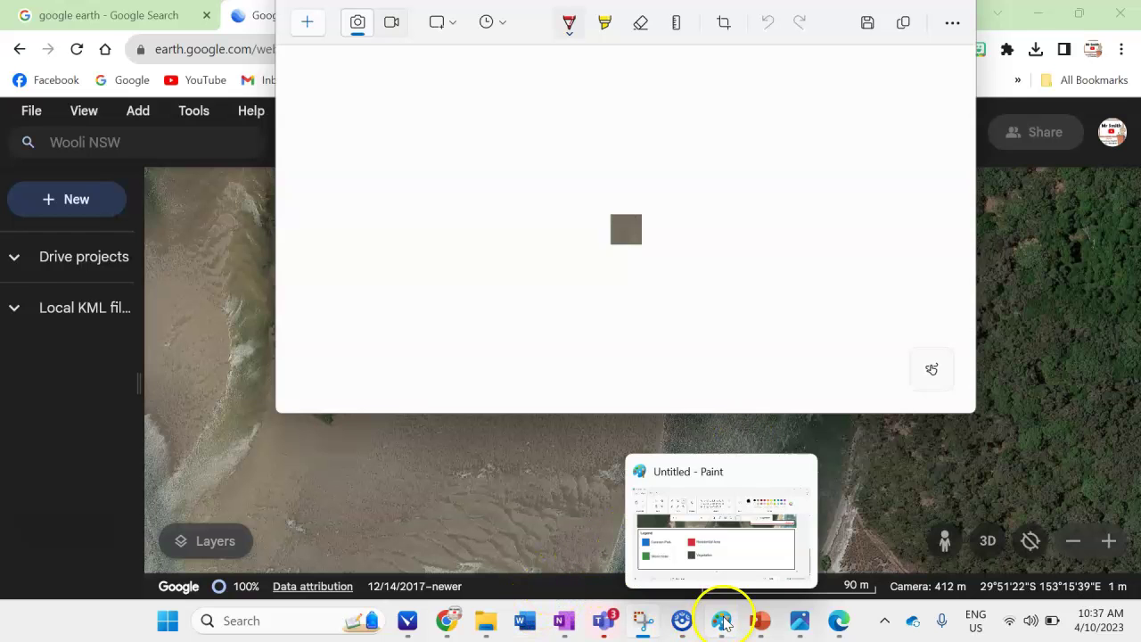
left_click(731, 550)
scroll(445, 456, "up", 6, "ctrl")
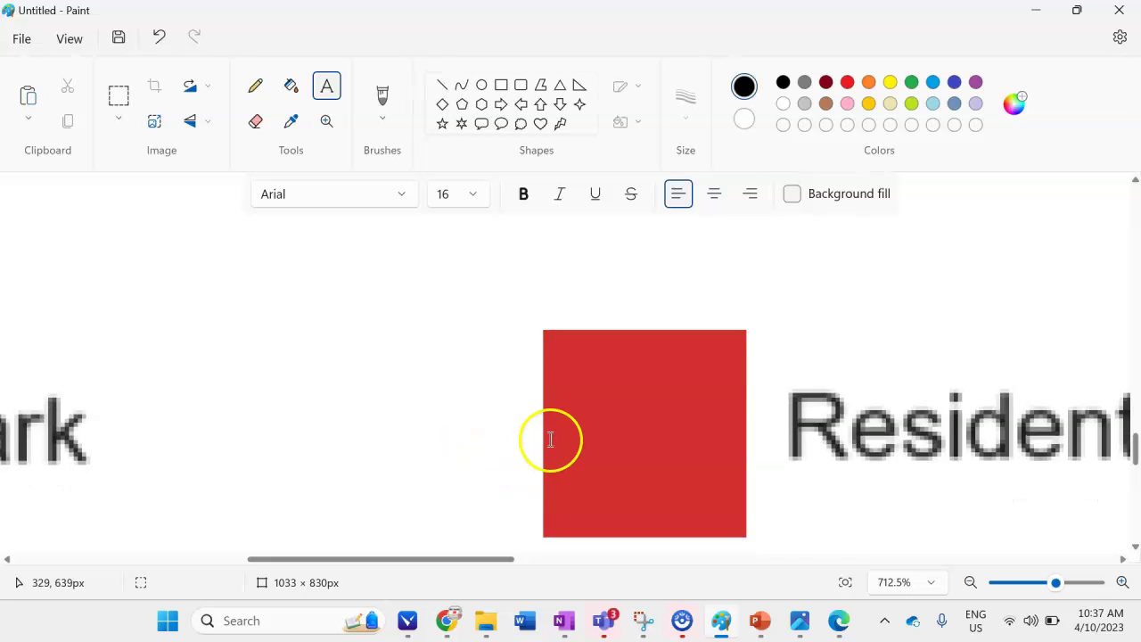
scroll(548, 437, "down", 2)
left_click(119, 93)
left_click_drag(318, 275, 437, 390)
key("ctrl+v")
left_click_drag(112, 277, 599, 365)
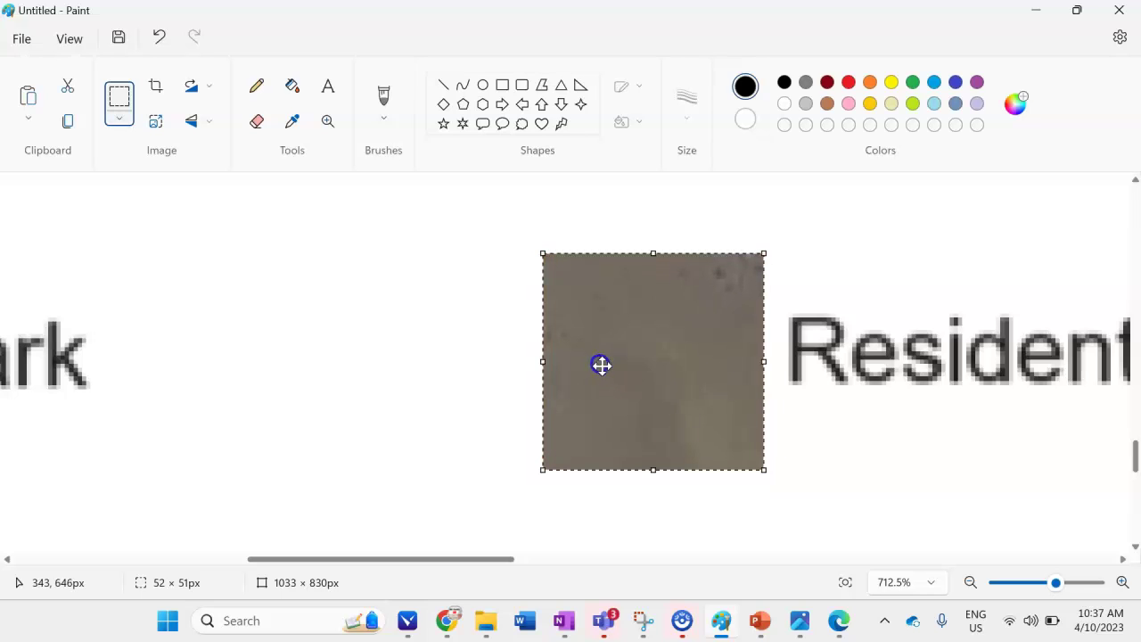
Resize the sandbank swatch to 48 × 49 px and move it level with the red swatch, beyond the "Residential Area" label.
left_click_drag(756, 471, 722, 416)
left_click_drag(726, 334, 741, 339)
left_click_drag(659, 408, 644, 452)
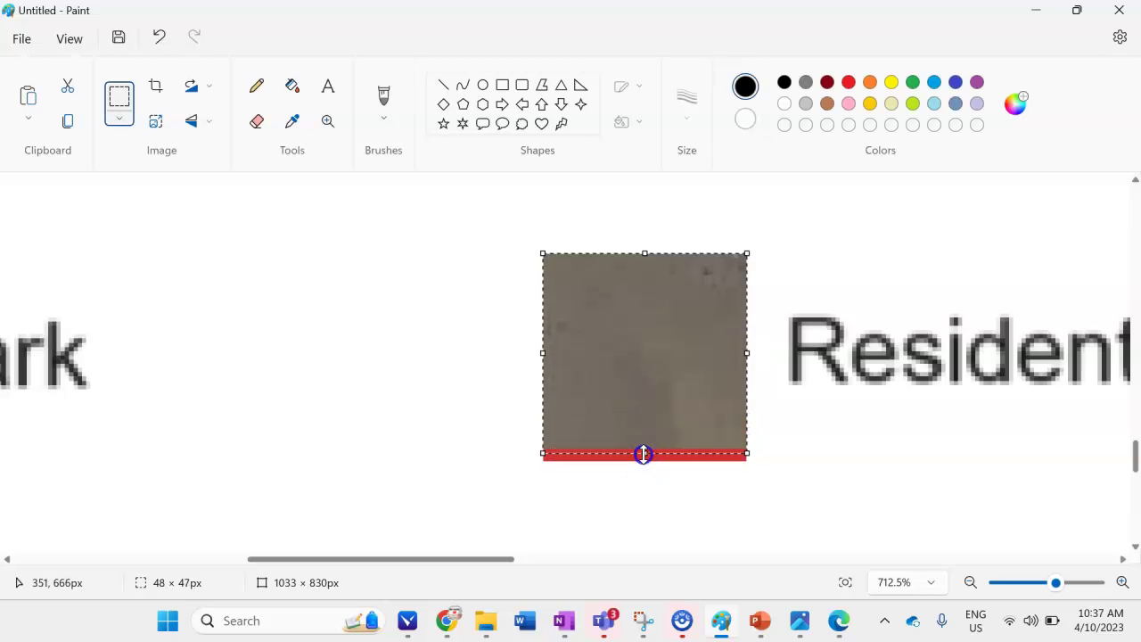
left_click_drag(644, 460, 643, 462)
scroll(888, 448, "down", 5, "ctrl")
left_click_drag(435, 326, 764, 328)
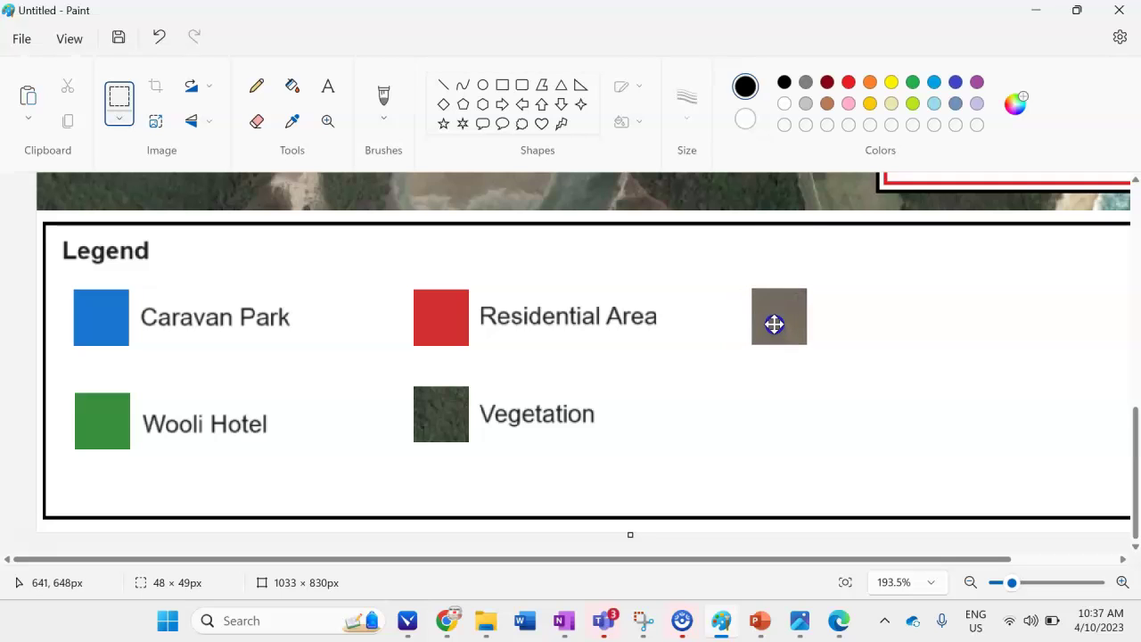
Add the text label "Sediment" in Arial 16 beside the sandbank swatch, vertically centred on it.
left_click(326, 83)
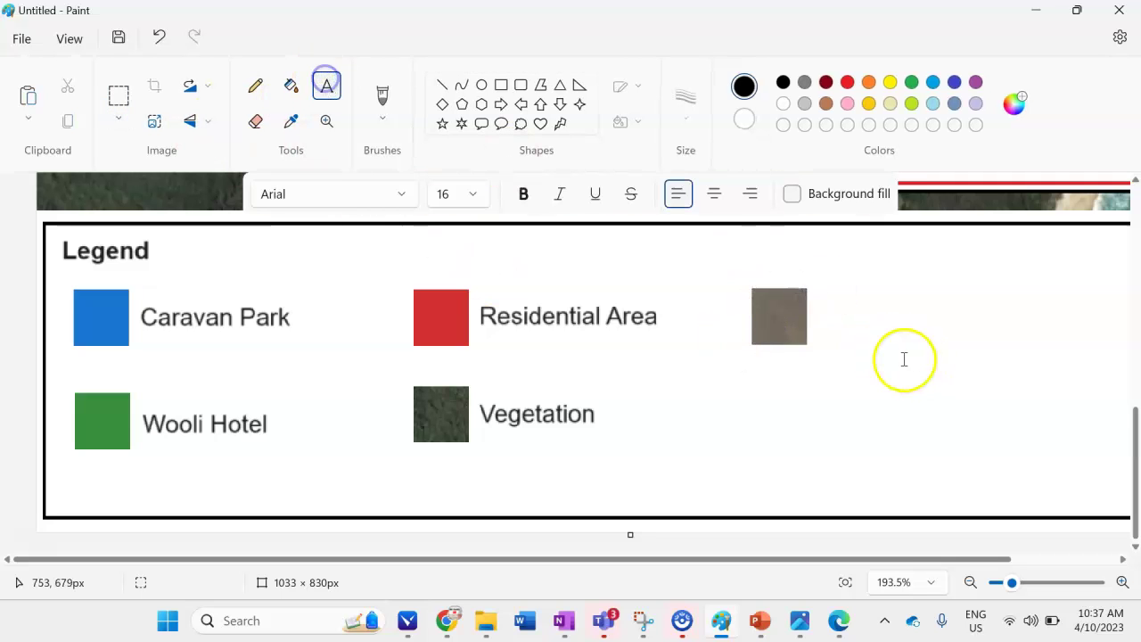
left_click(818, 311)
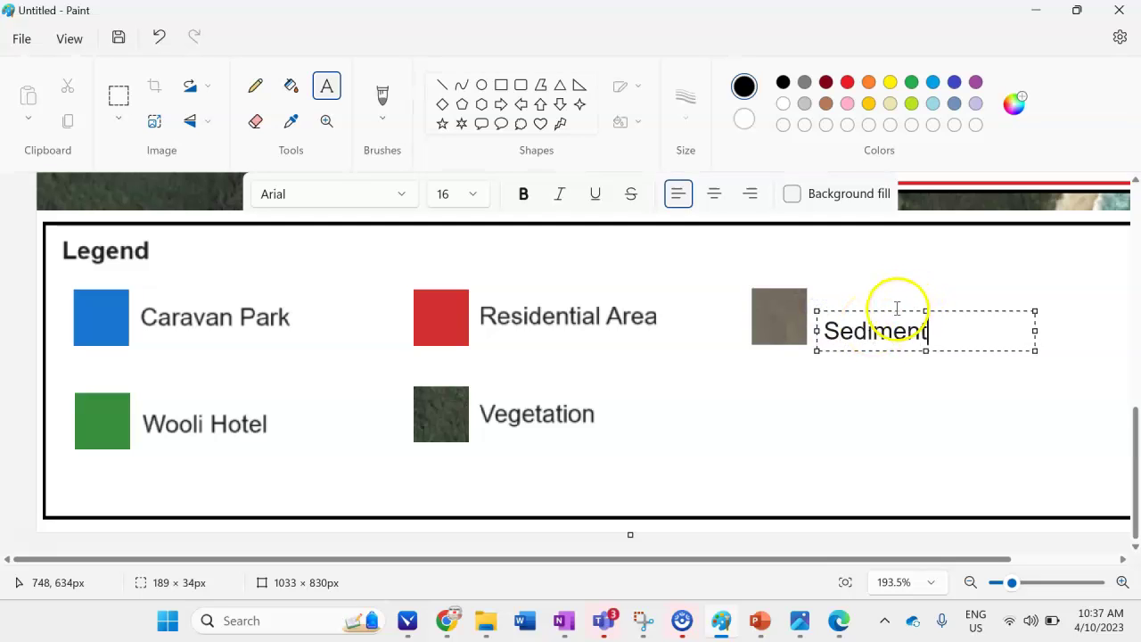
left_click_drag(892, 311, 887, 294)
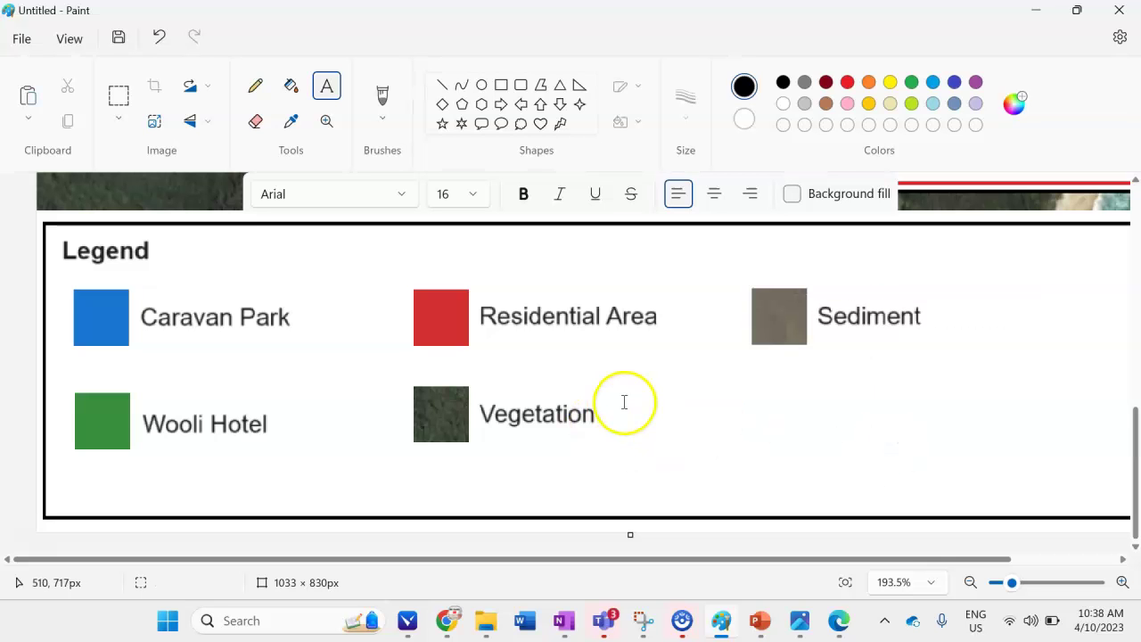
Switch to Google Earth in Chrome and snip a small square of the blue ocean off the beach with Snipping Tool.
mouse_move(557, 619)
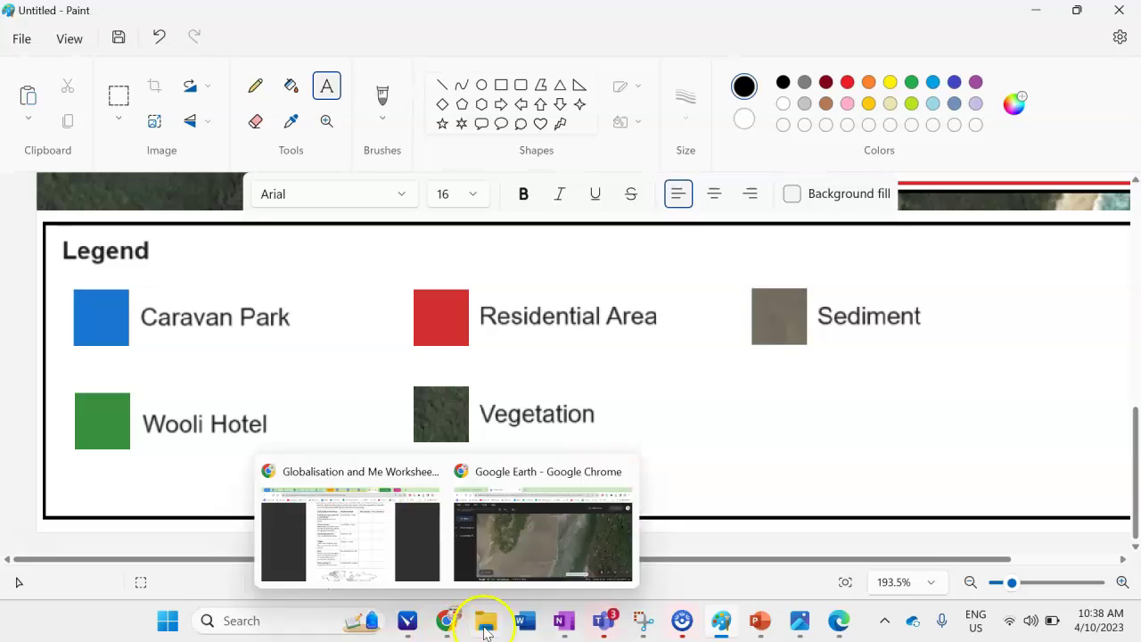
mouse_move(455, 627)
left_click(541, 548)
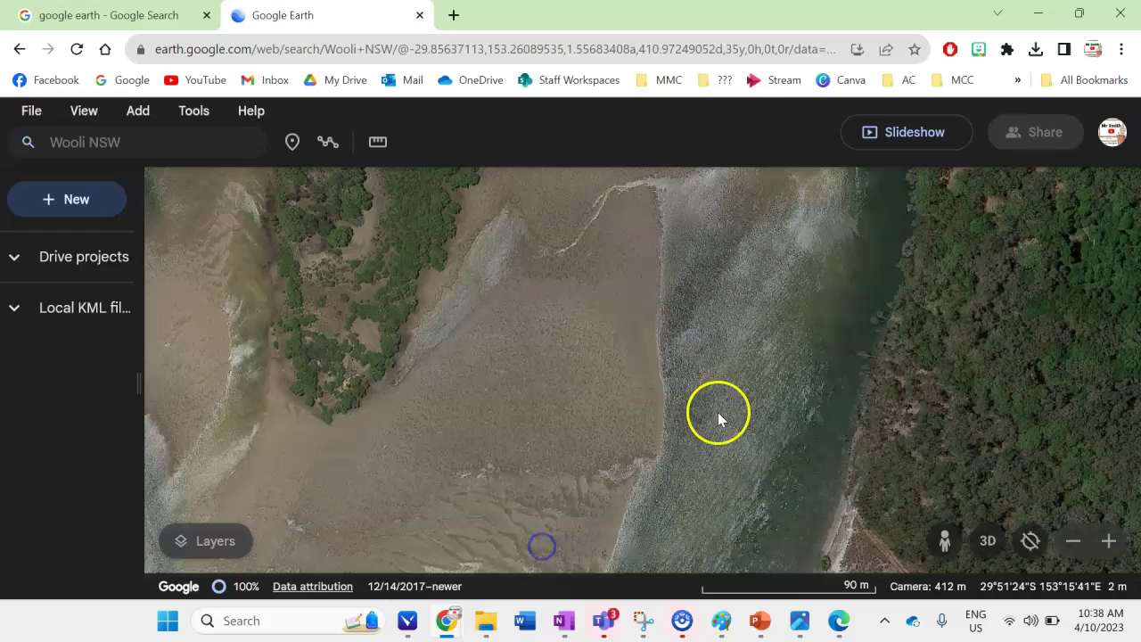
scroll(717, 412, "down", 5)
scroll(774, 408, "up", 3)
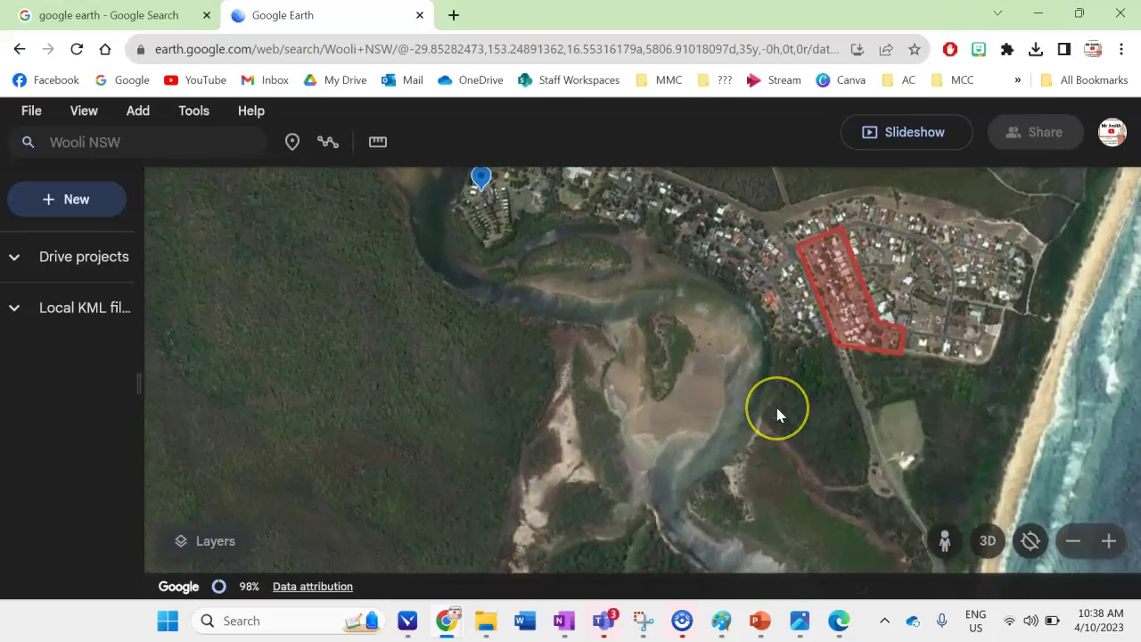
scroll(640, 379, "up", 2)
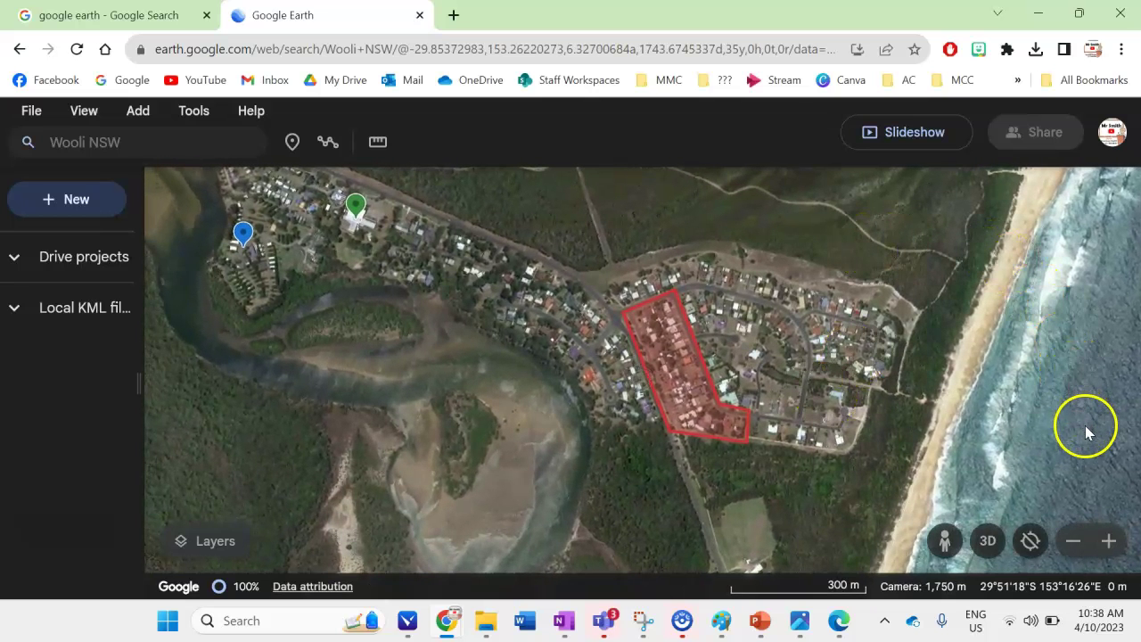
left_click(642, 621)
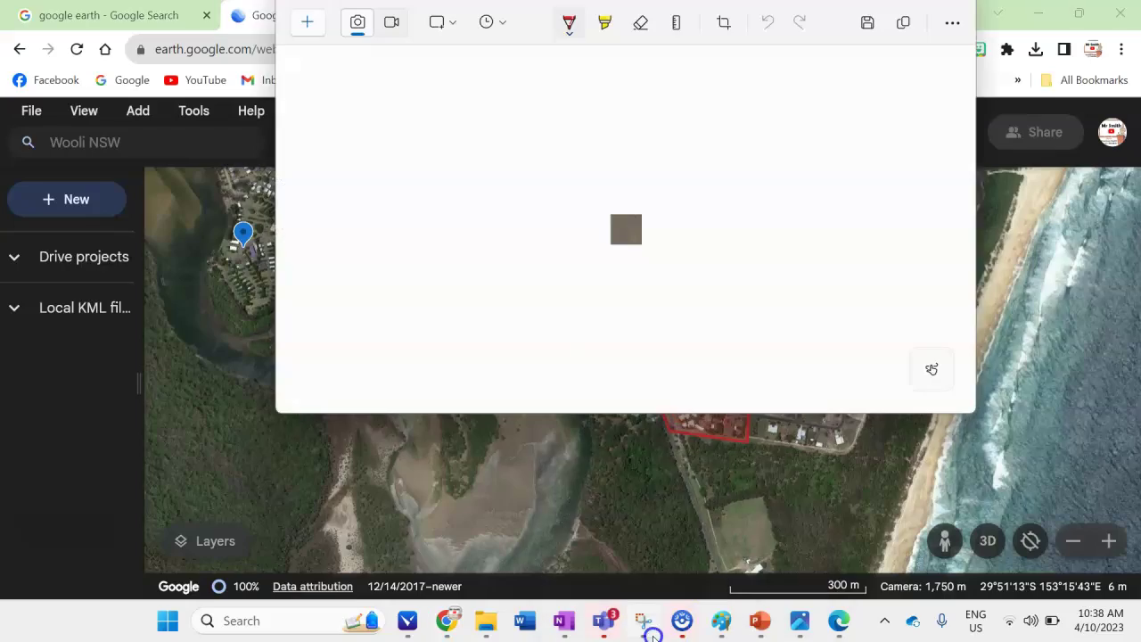
left_click(305, 25)
left_click_drag(1086, 459, 1124, 485)
Bring up the Snipping Tool window and copy the ocean snip to the clipboard.
left_click(862, 508)
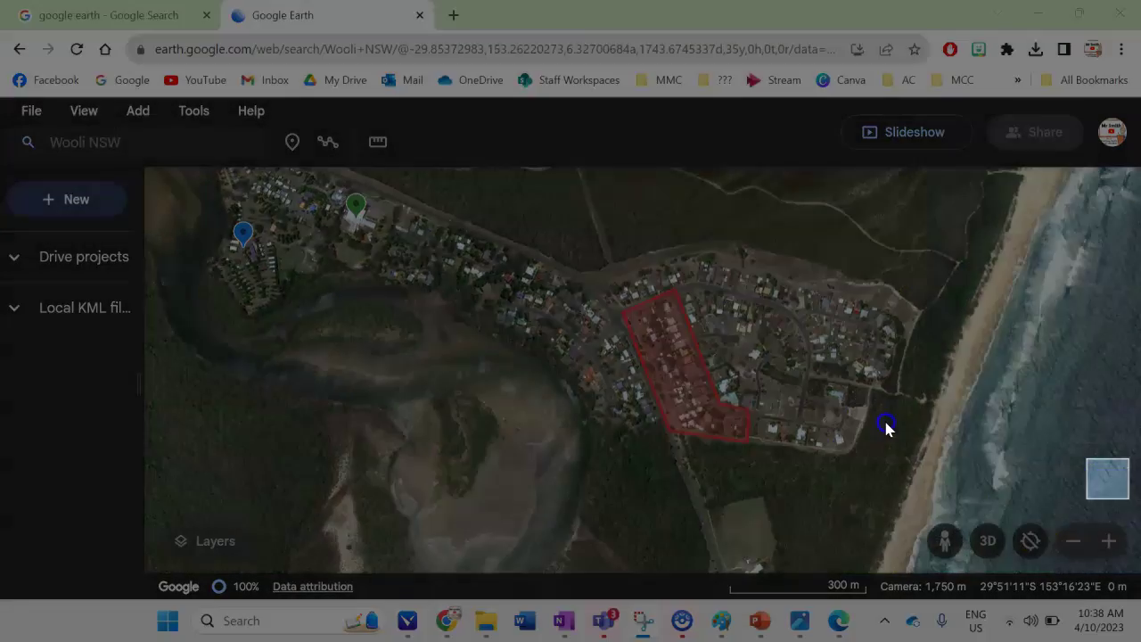
left_click(766, 394)
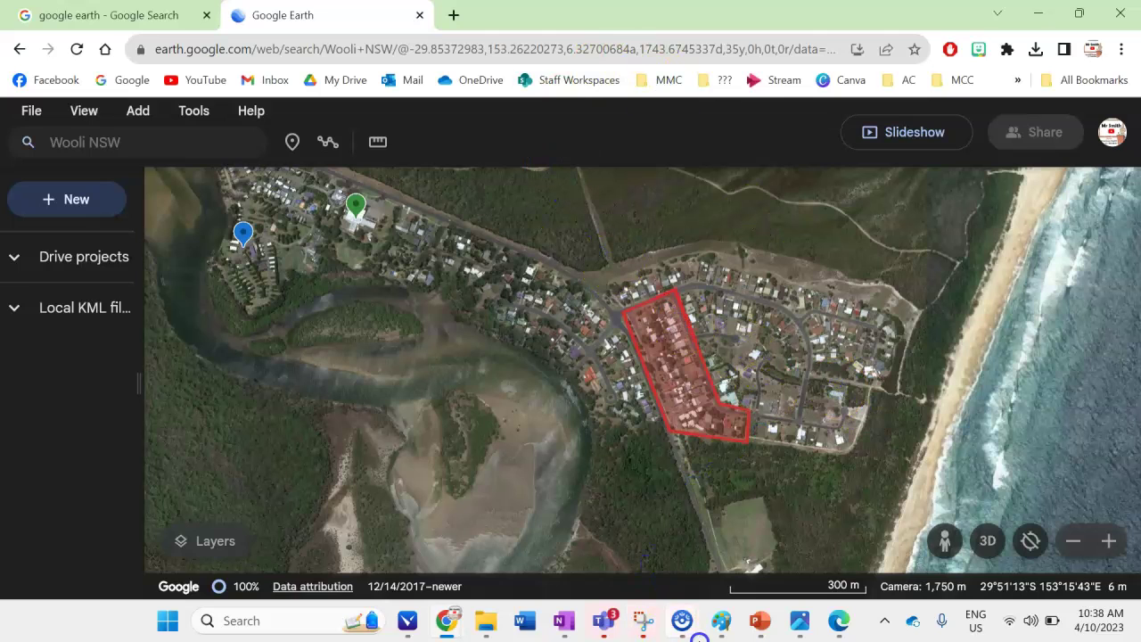
left_click(646, 515)
left_click(903, 22)
Switch to Paint and paste the ocean snip over the sediment swatch, lining up their upper-left corners.
left_click(719, 621)
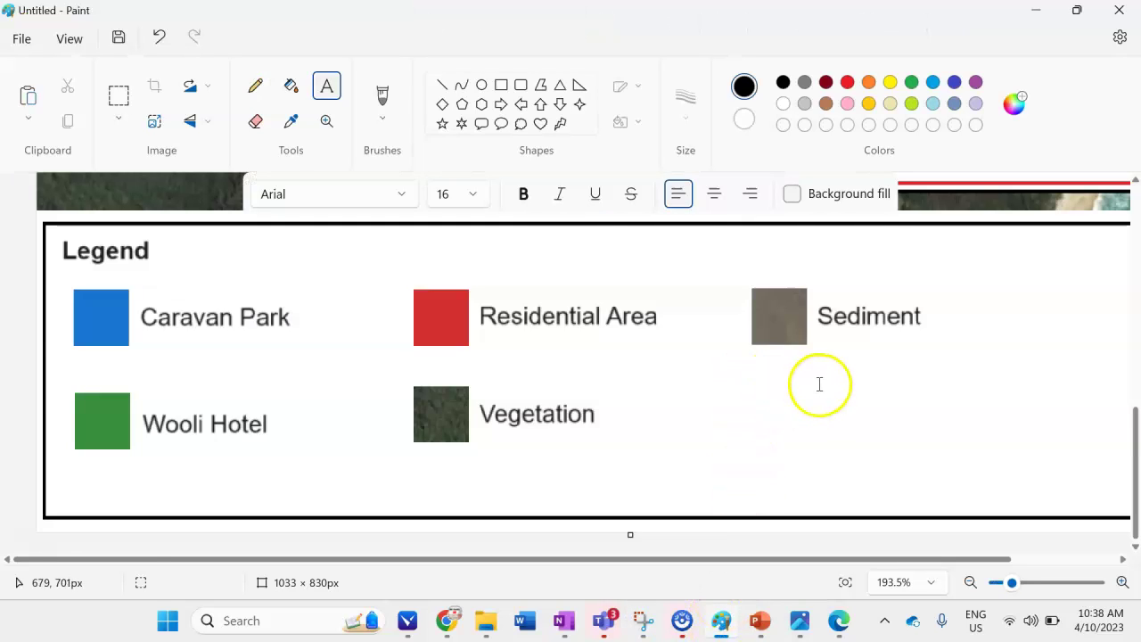
scroll(819, 384, "up", 3, "ctrl")
left_click_drag(687, 561, 805, 557)
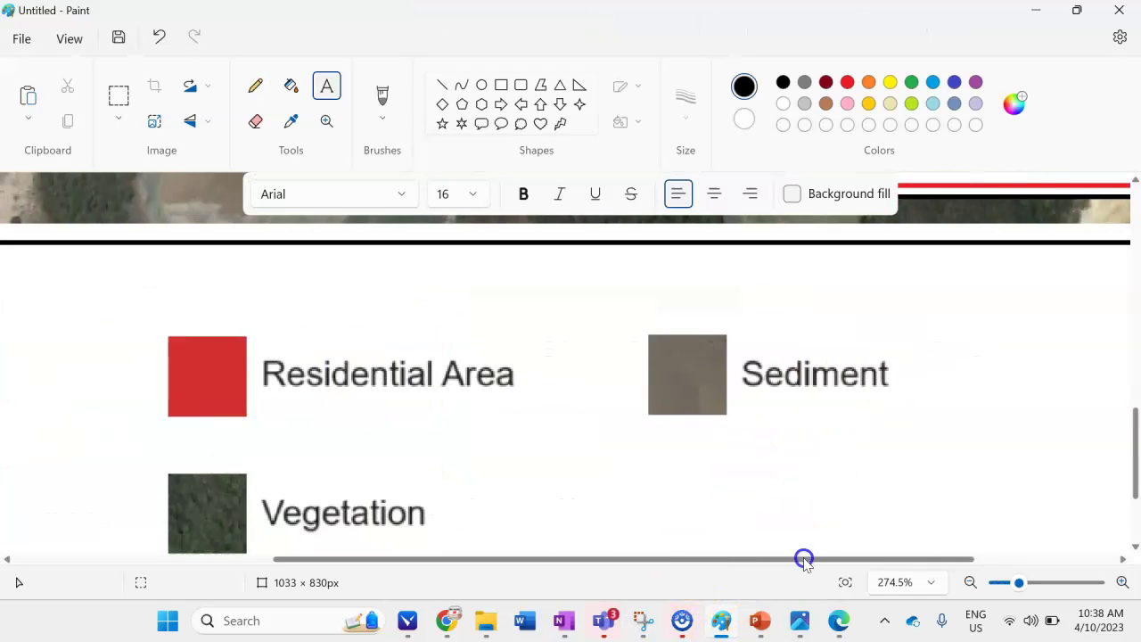
scroll(792, 454, "up", 2, "ctrl")
left_click_drag(686, 567, 782, 564)
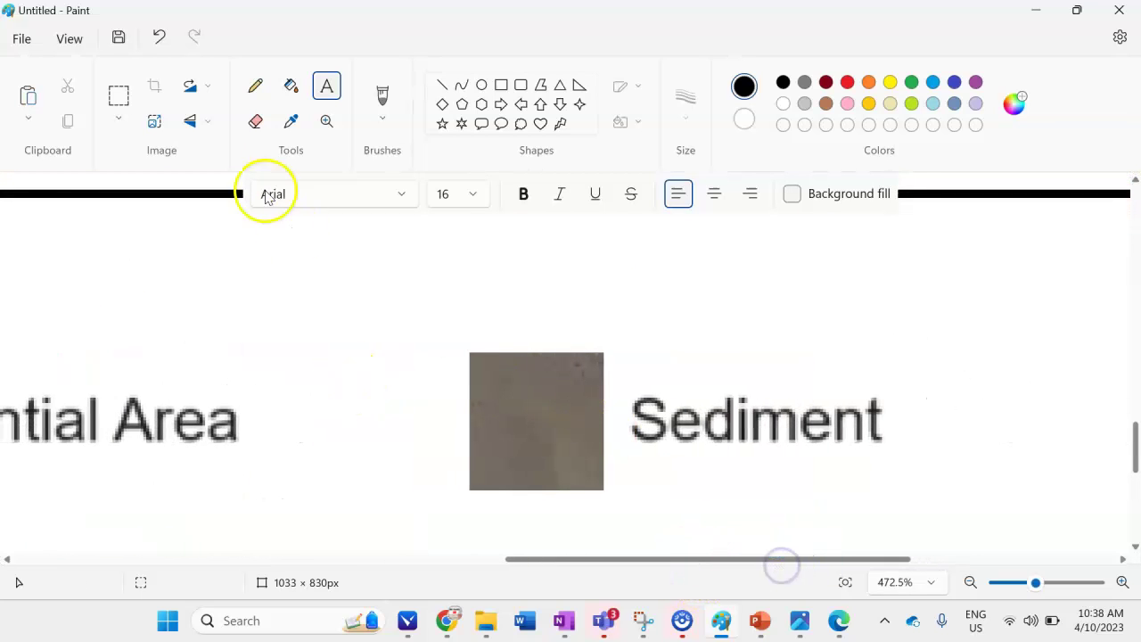
left_click(119, 95)
left_click_drag(387, 352, 479, 436)
key("ctrl+v")
left_click_drag(99, 273, 568, 458)
Resize the ocean swatch to 48 × 48 px and move it directly below the sediment swatch, level with the vegetation swatch.
left_click_drag(672, 547, 601, 472)
left_click_drag(594, 414, 599, 416)
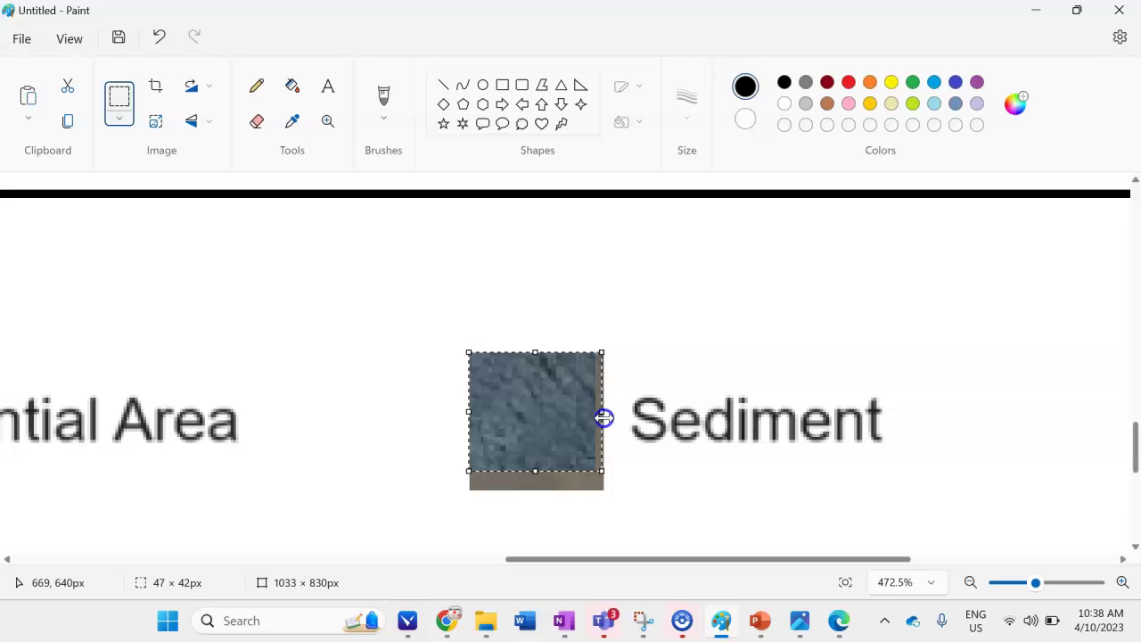
left_click_drag(604, 417, 602, 416)
left_click_drag(535, 471, 532, 490)
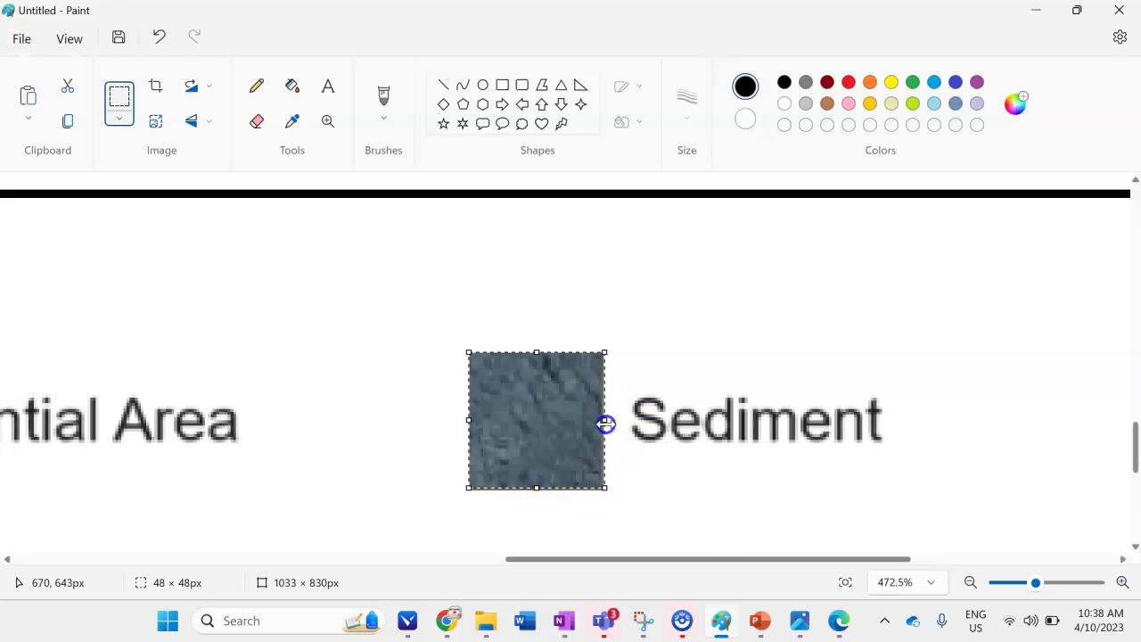
scroll(657, 469, "down", 5, "ctrl")
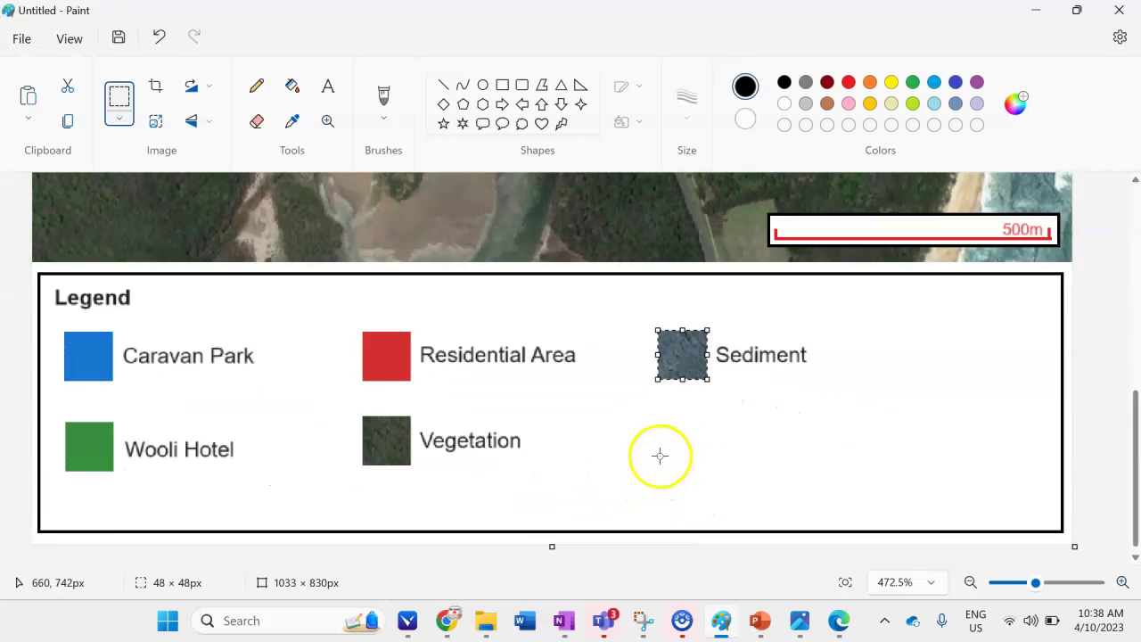
left_click_drag(644, 346, 655, 431)
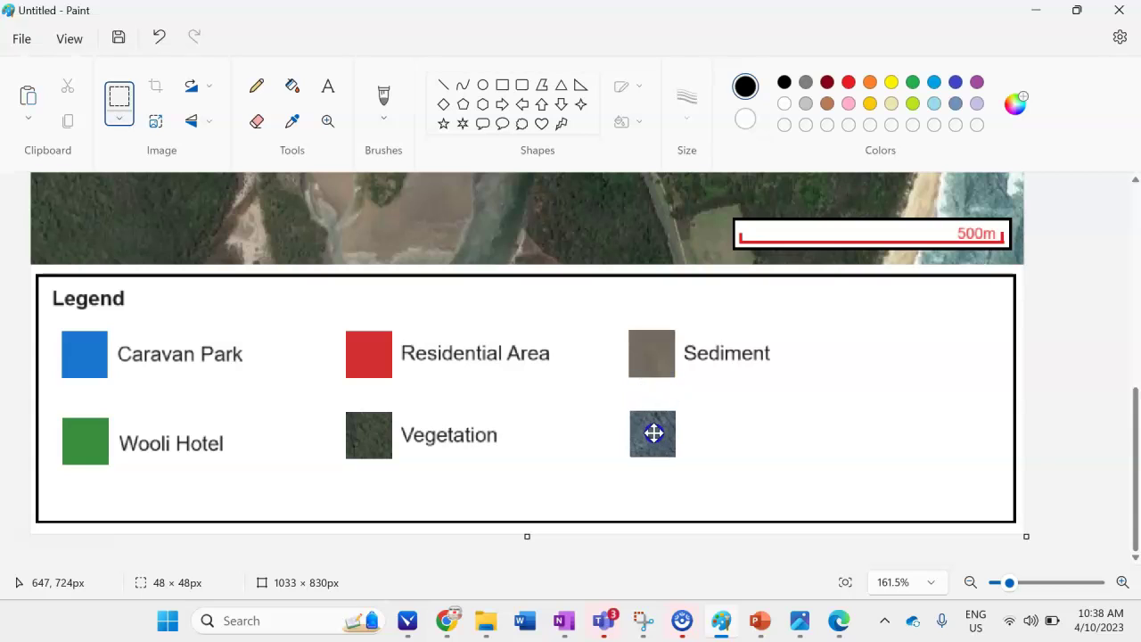
left_click(757, 449)
Add the text label "Water" in Arial 16 beside the ocean swatch.
left_click(327, 85)
left_click(696, 429)
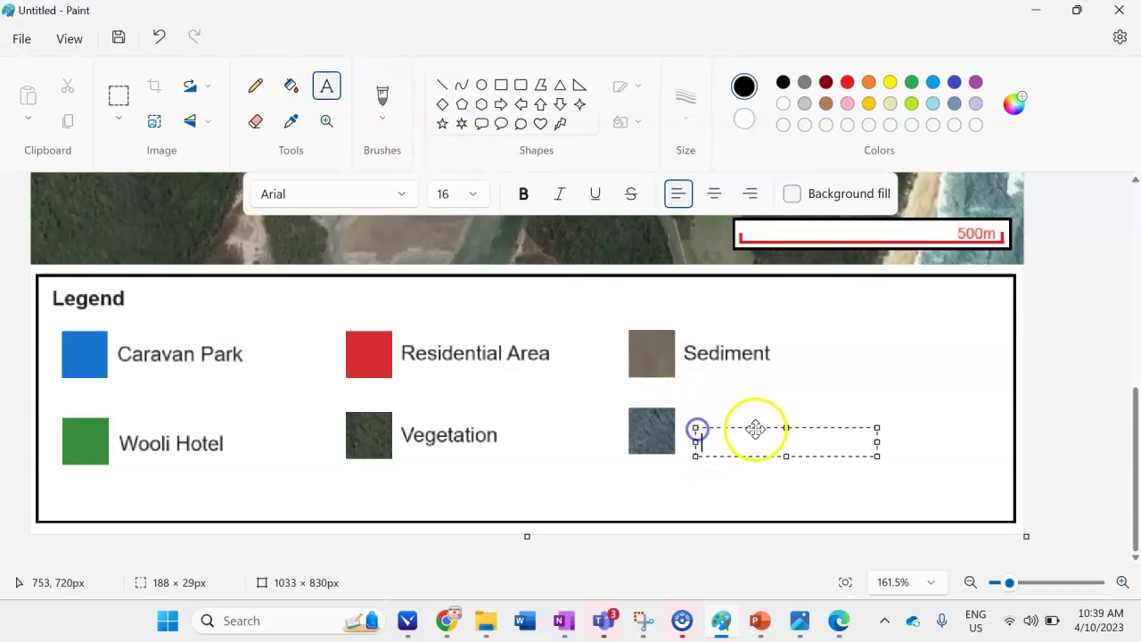
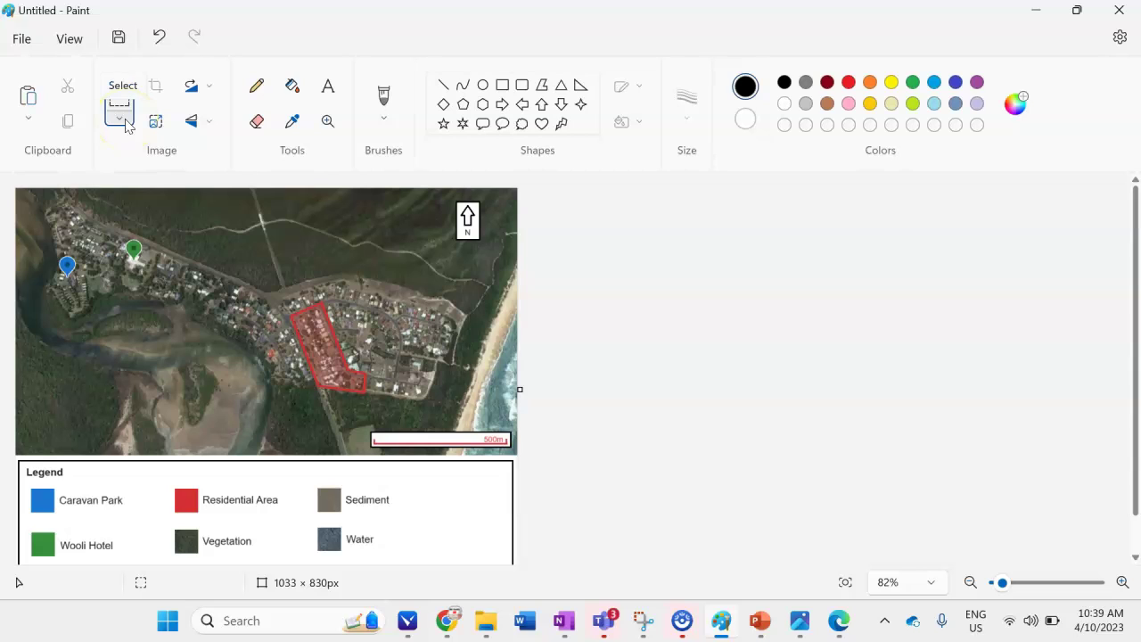
Copy the entire map canvas and paste it into a new blank Word document.
left_click(125, 119)
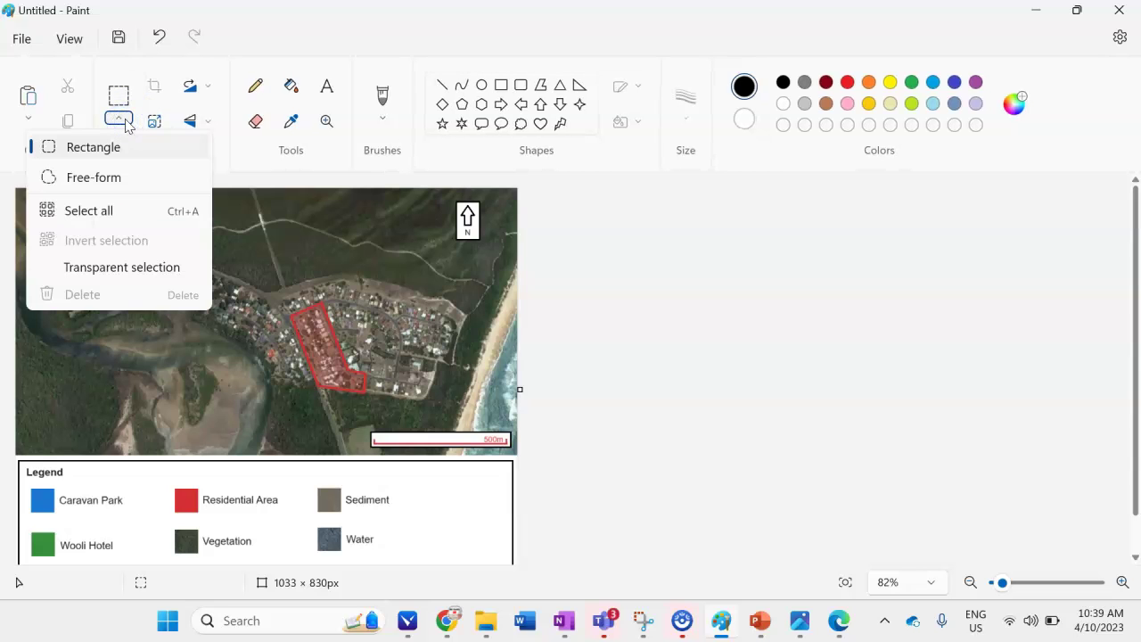
left_click(92, 217)
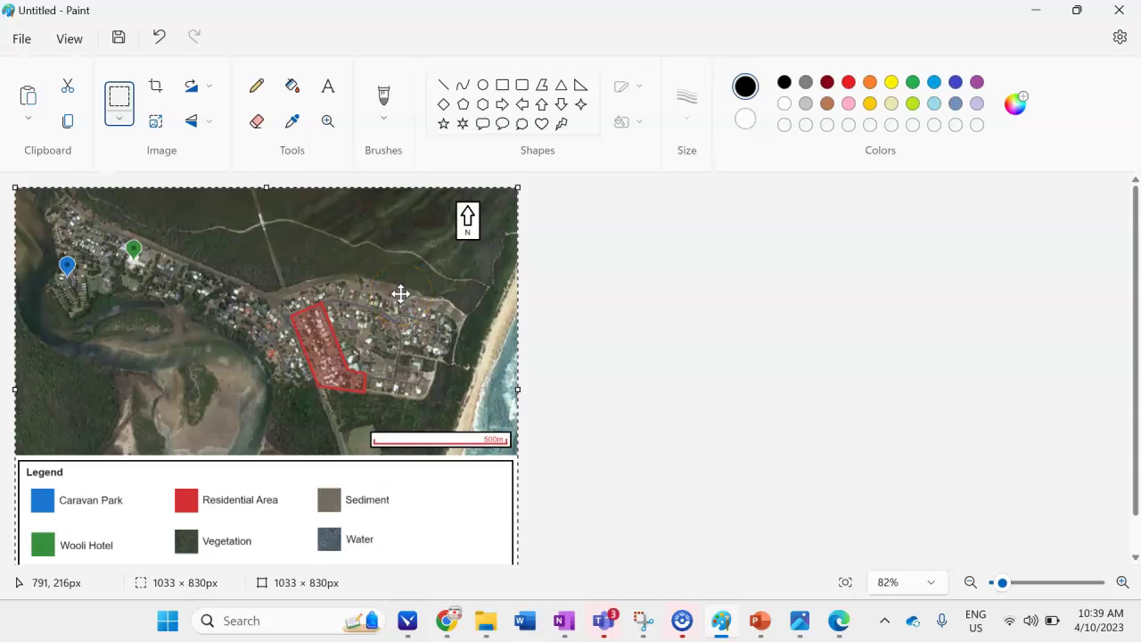
left_click(525, 621)
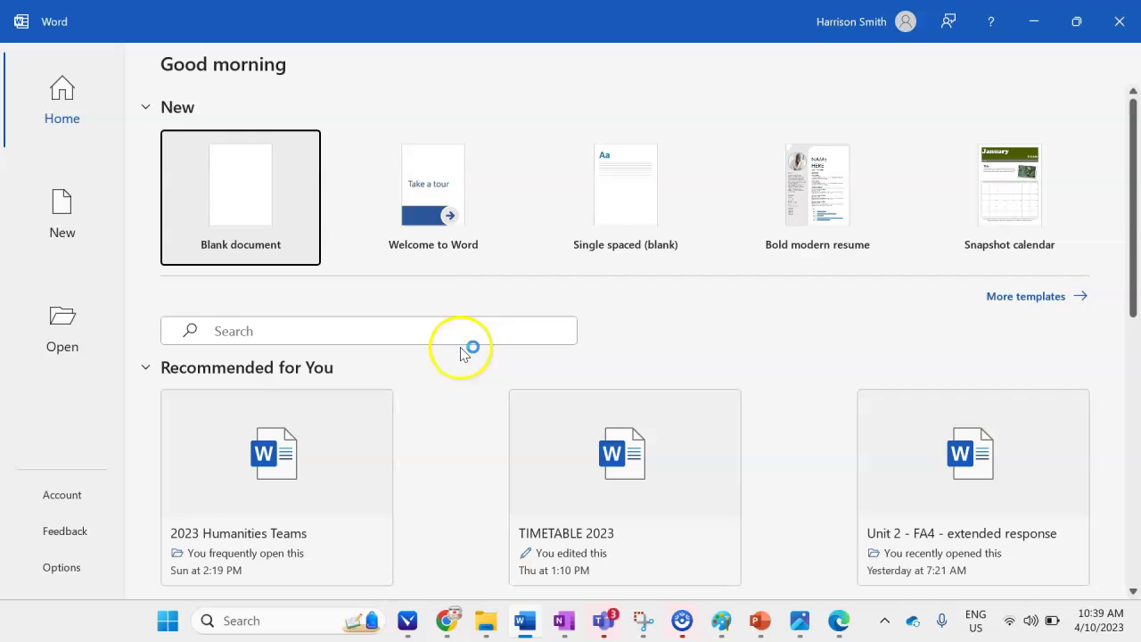
left_click(236, 189)
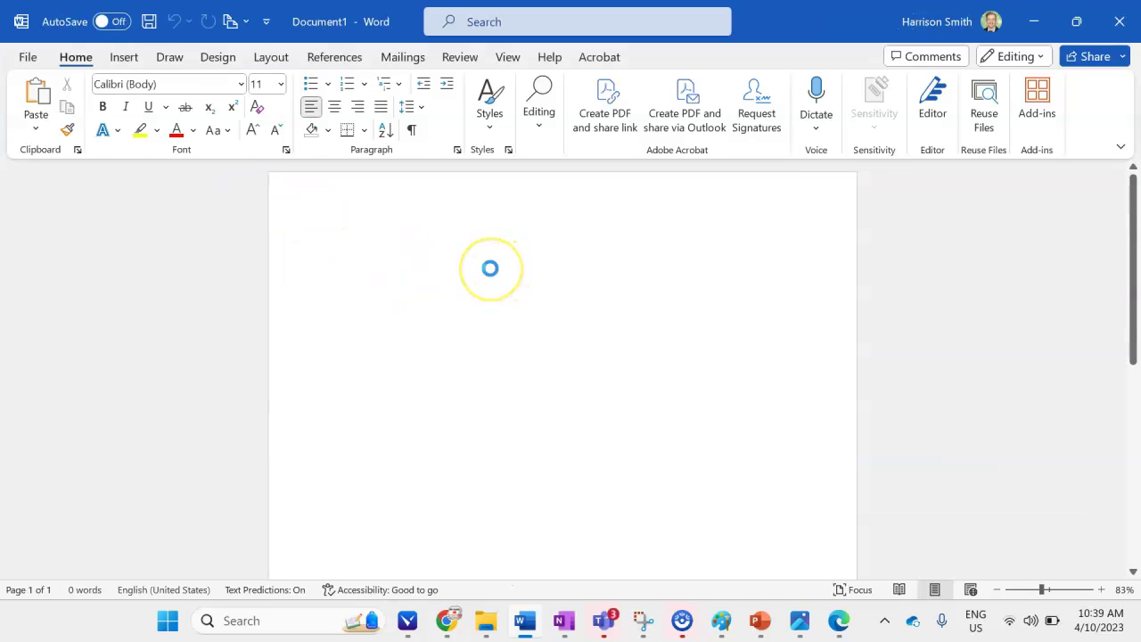
key("ctrl+v")
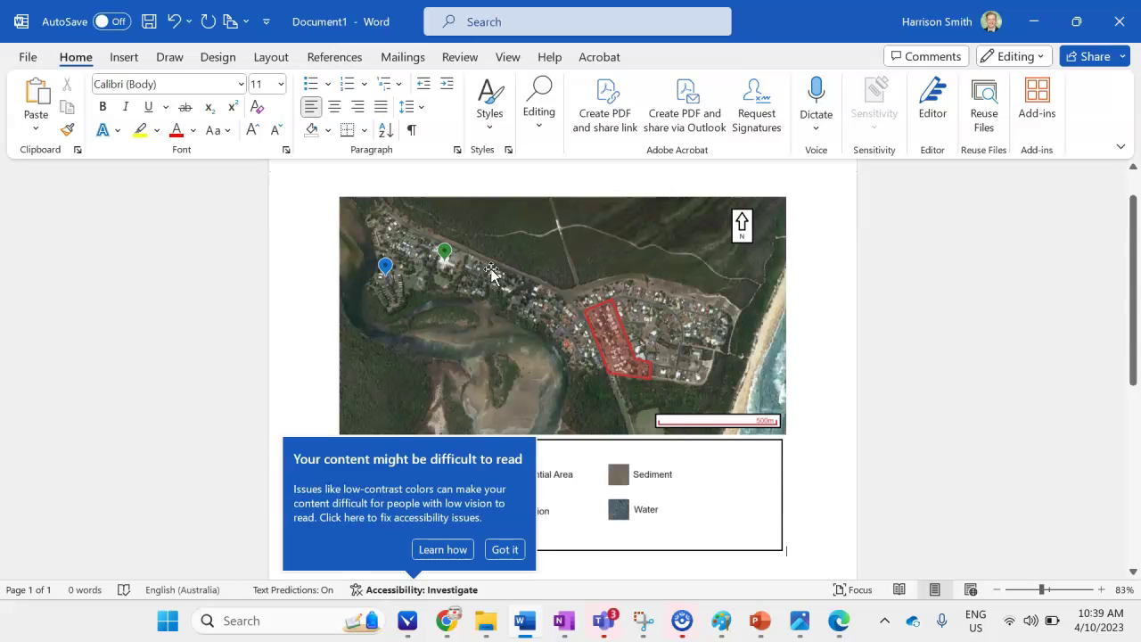
left_click(508, 548)
Give the pasted map picture a black picture border.
left_click(615, 374)
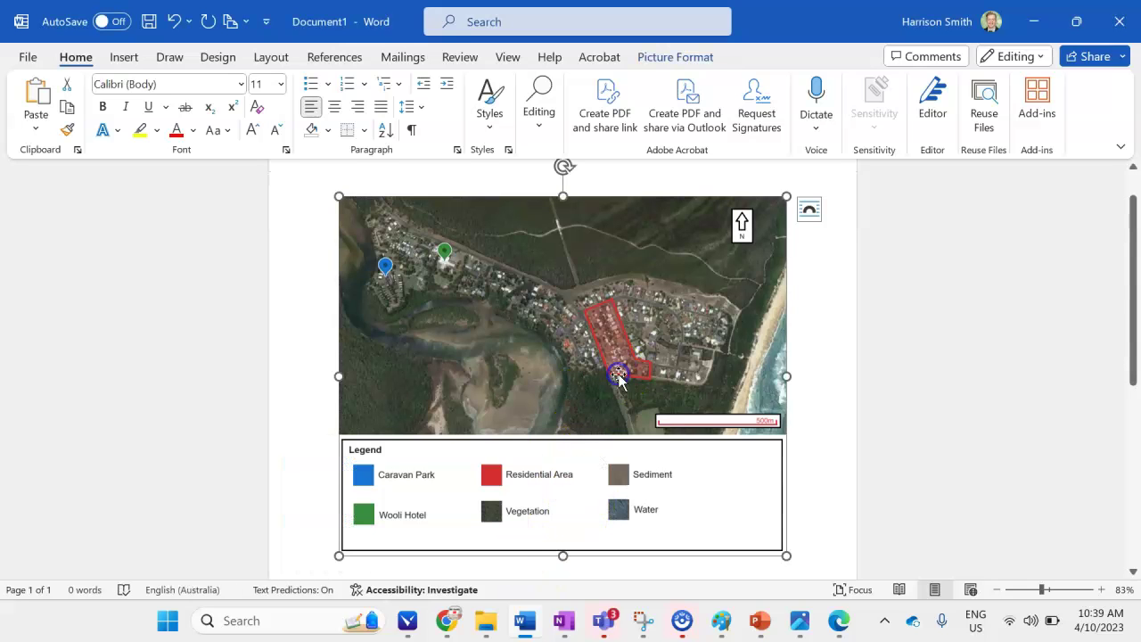
left_click(653, 70)
left_click(588, 84)
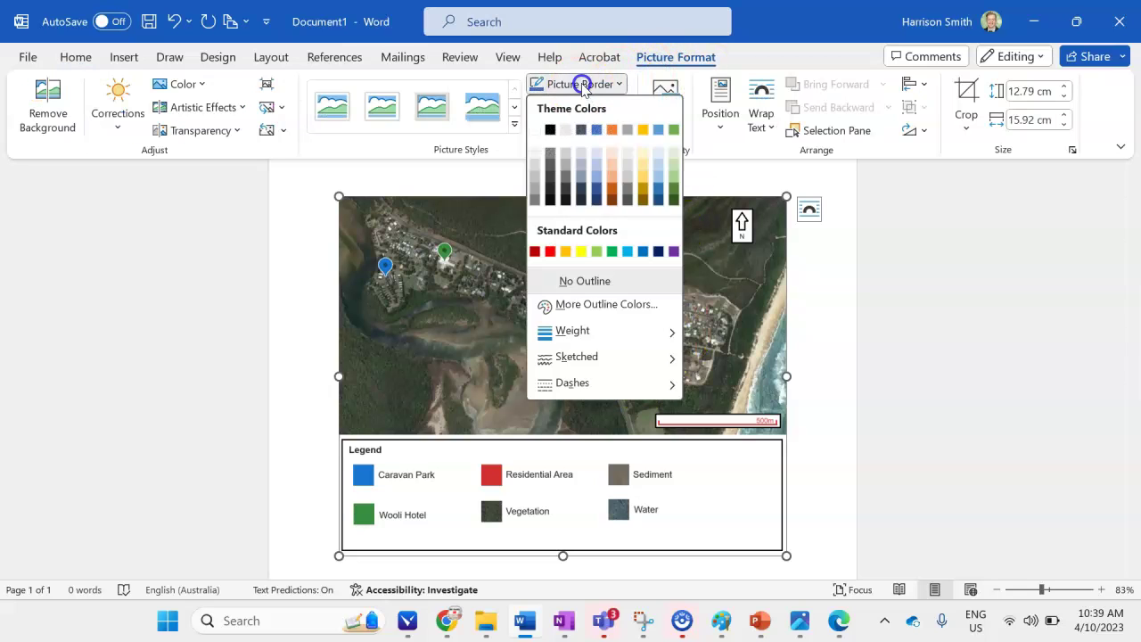
left_click(546, 129)
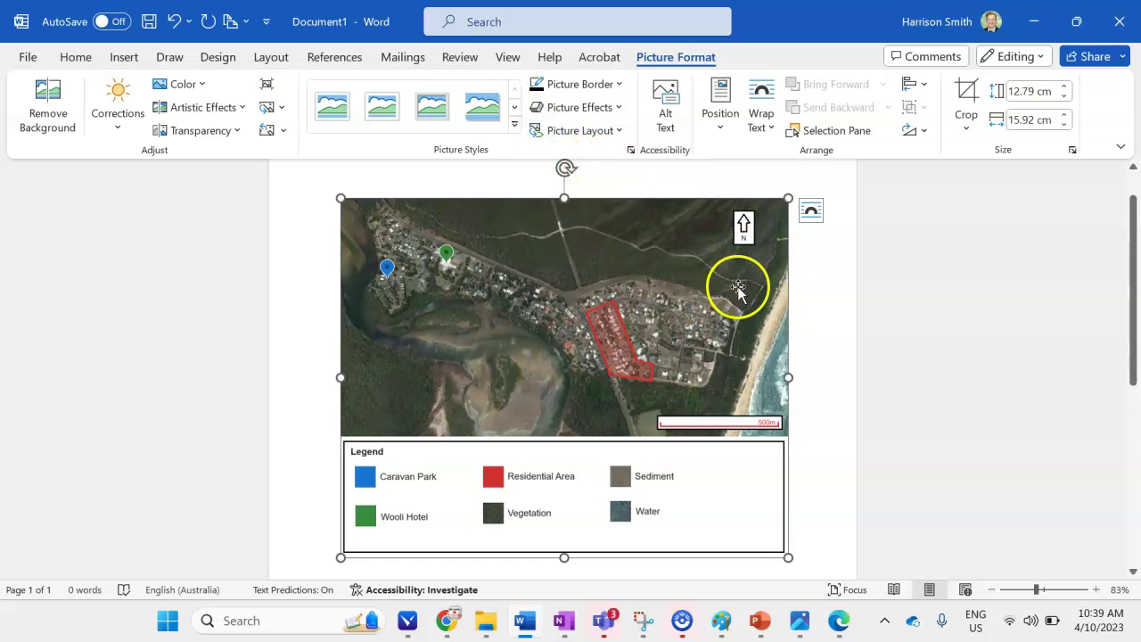
Add the caption "Figure 1: Map of Wooli, NSW" below the map, with "(Source: Google Earth)" on the line beneath it.
scroll(751, 491, "down", 2)
left_click(744, 518)
left_click(710, 558)
left_click(580, 502)
left_click(627, 498)
left_click(806, 465)
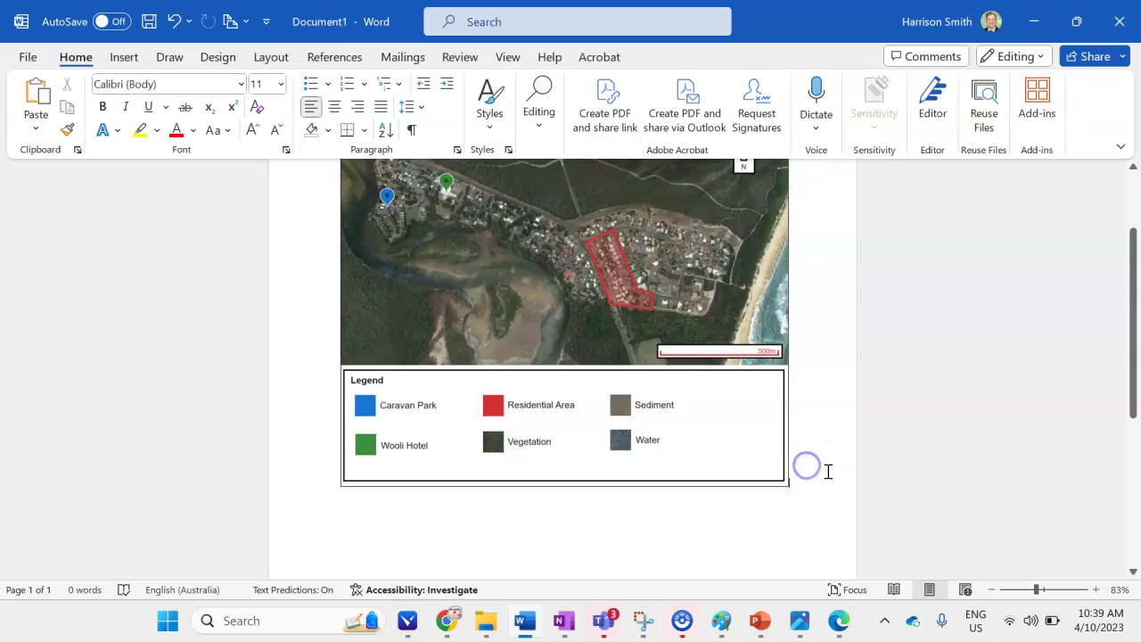
key("ctrl+z")
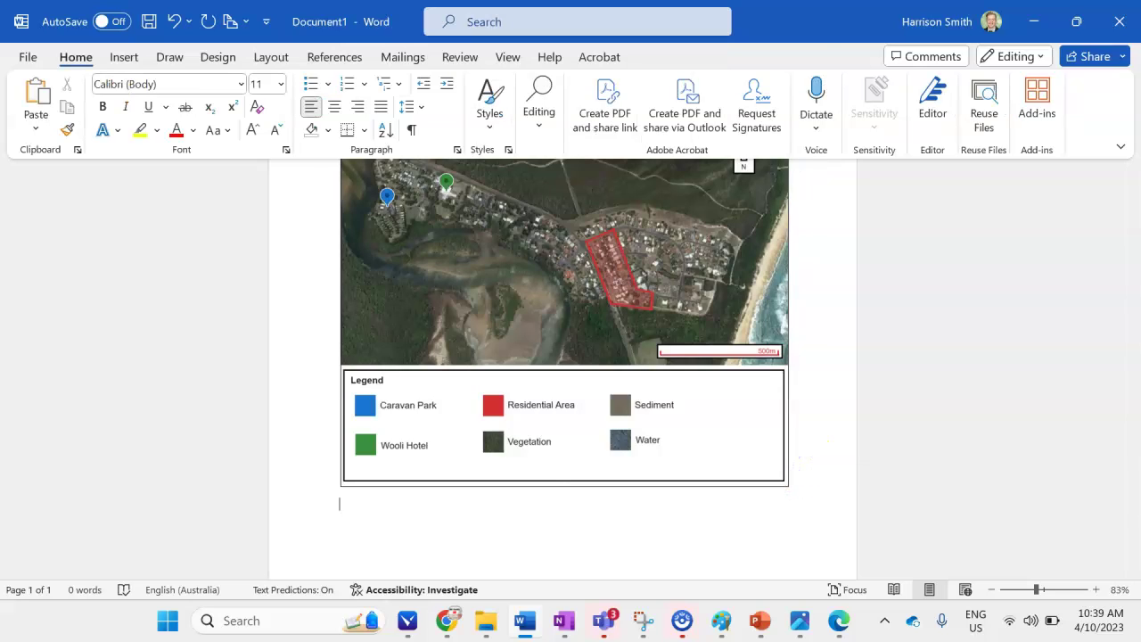
scroll(580, 471, "up", 3)
scroll(570, 294, "down", 2)
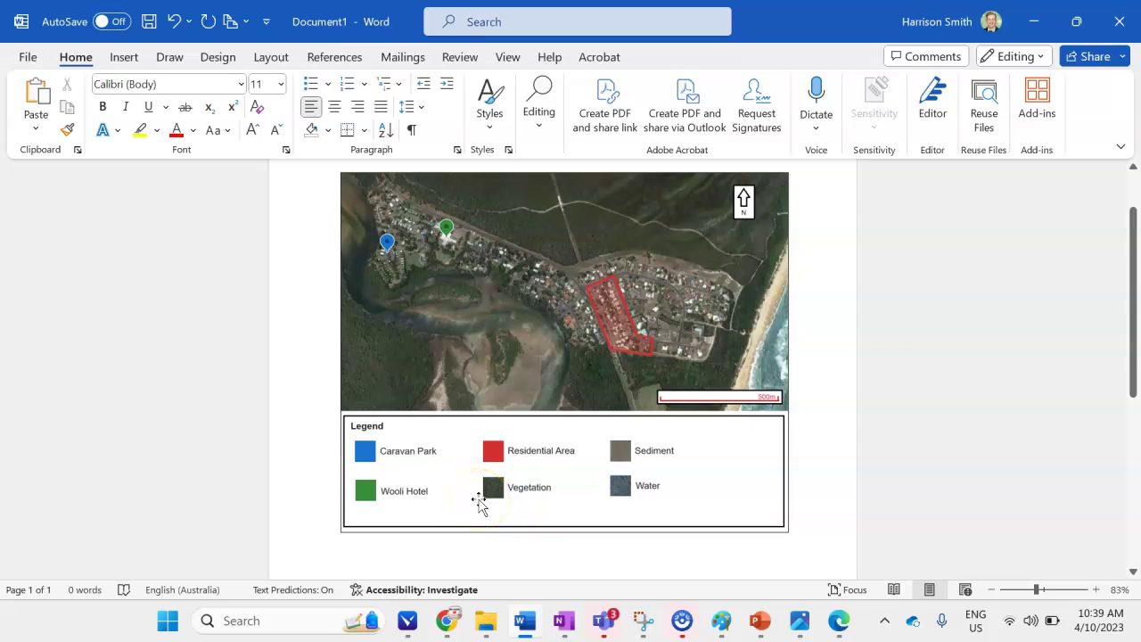
key("Return")
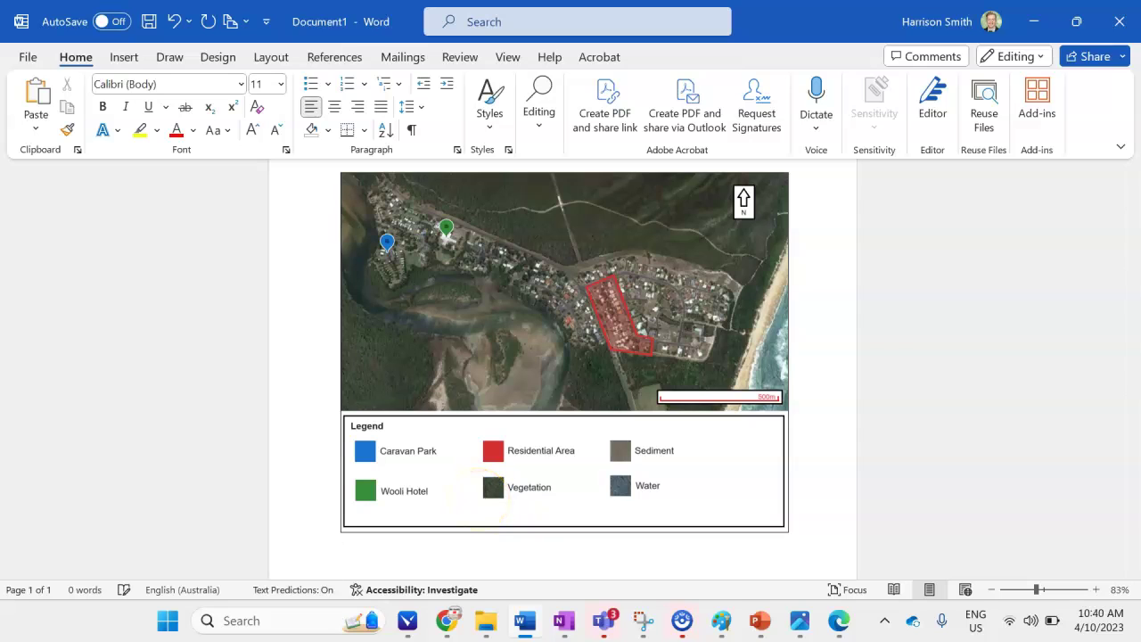
type("Figure 1: Map of Wooli, NSW")
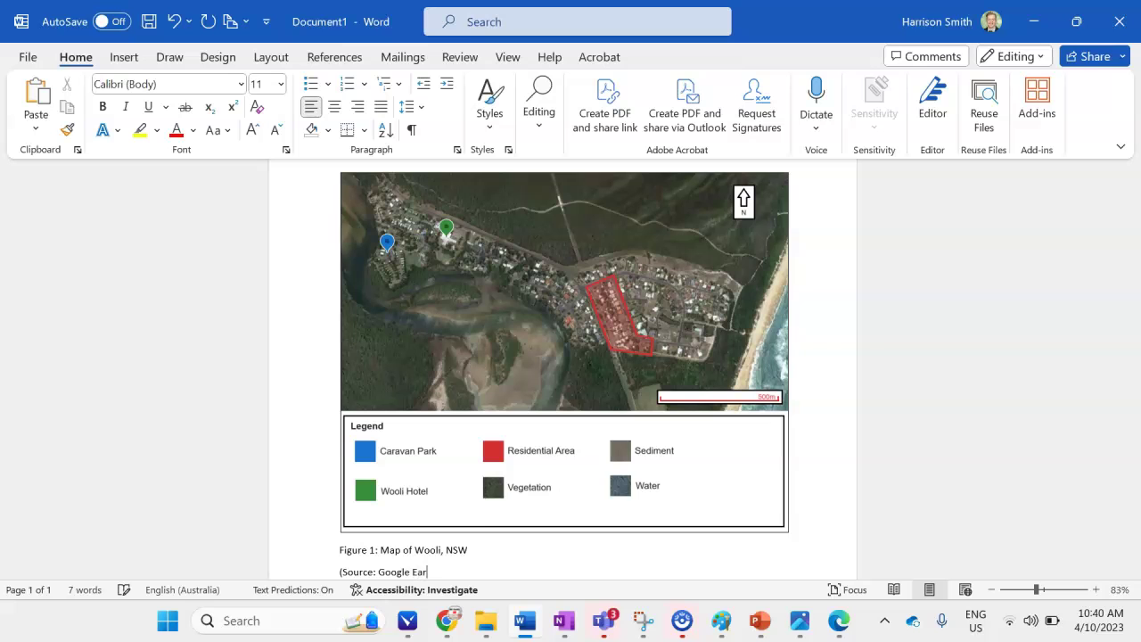
Remove the space after the paragraphs holding the map picture, its caption and the source line.
scroll(478, 503, "down", 1)
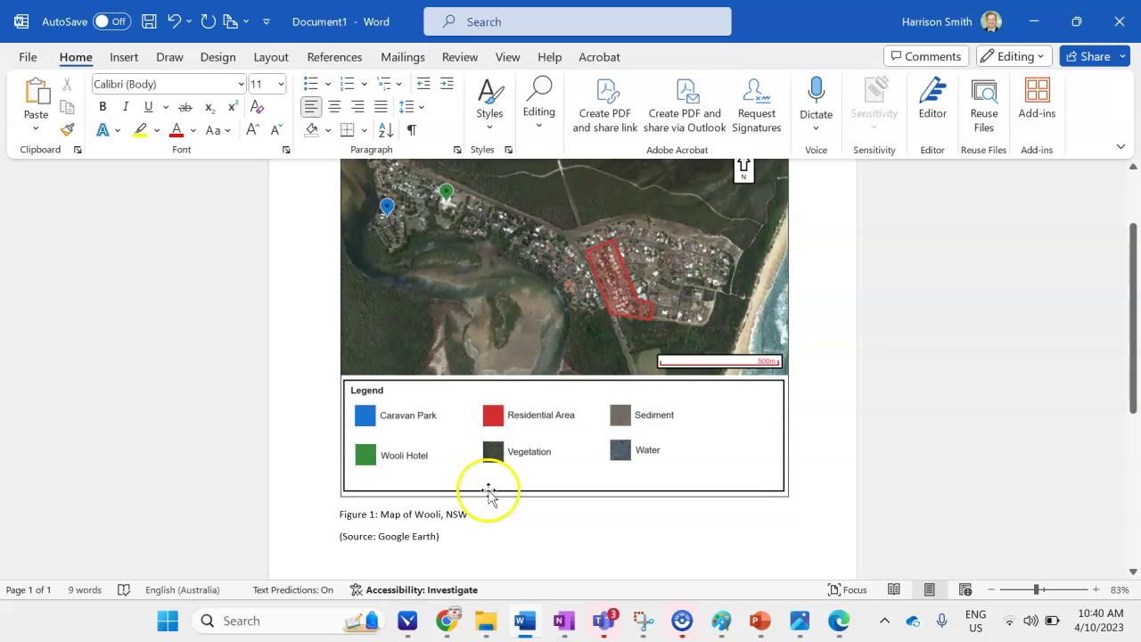
left_click_drag(449, 542, 332, 487)
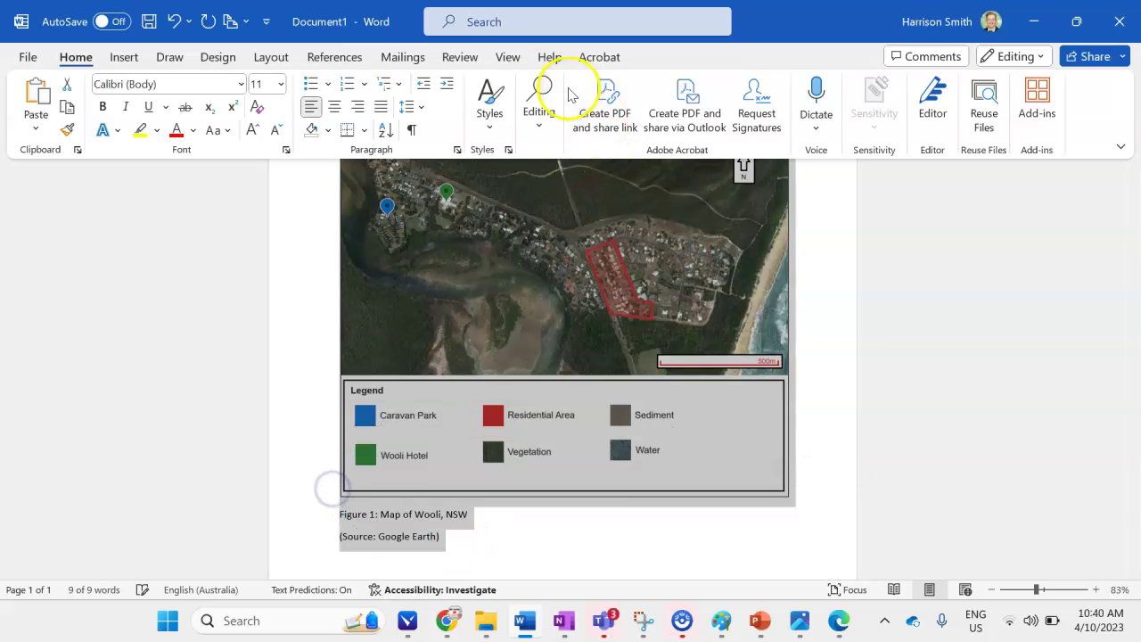
left_click(411, 114)
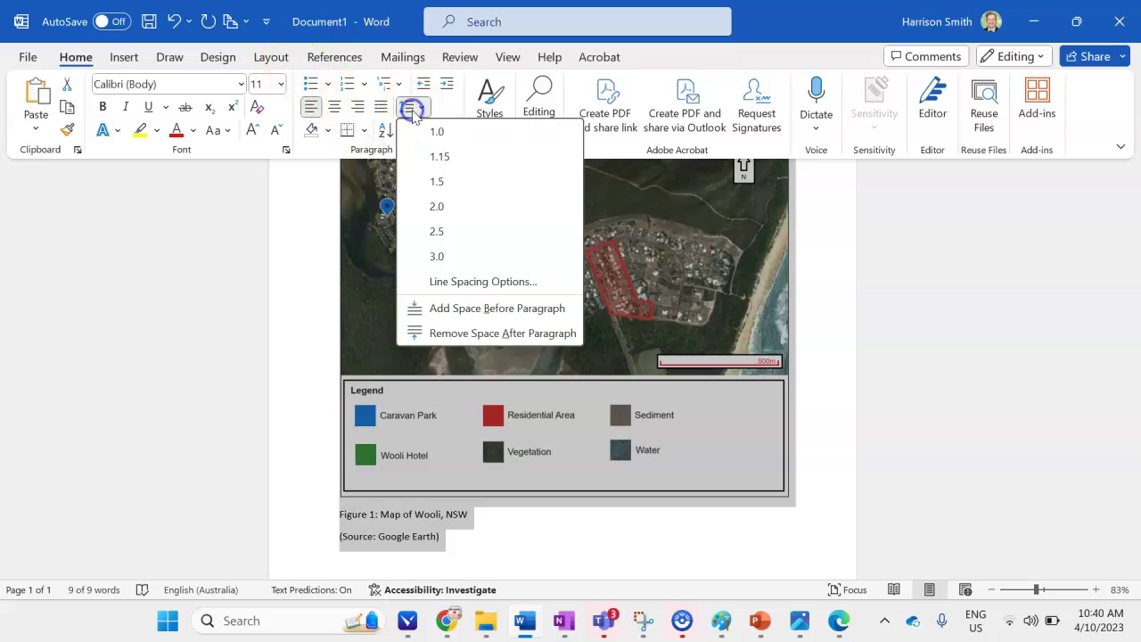
left_click(466, 330)
left_click(576, 520)
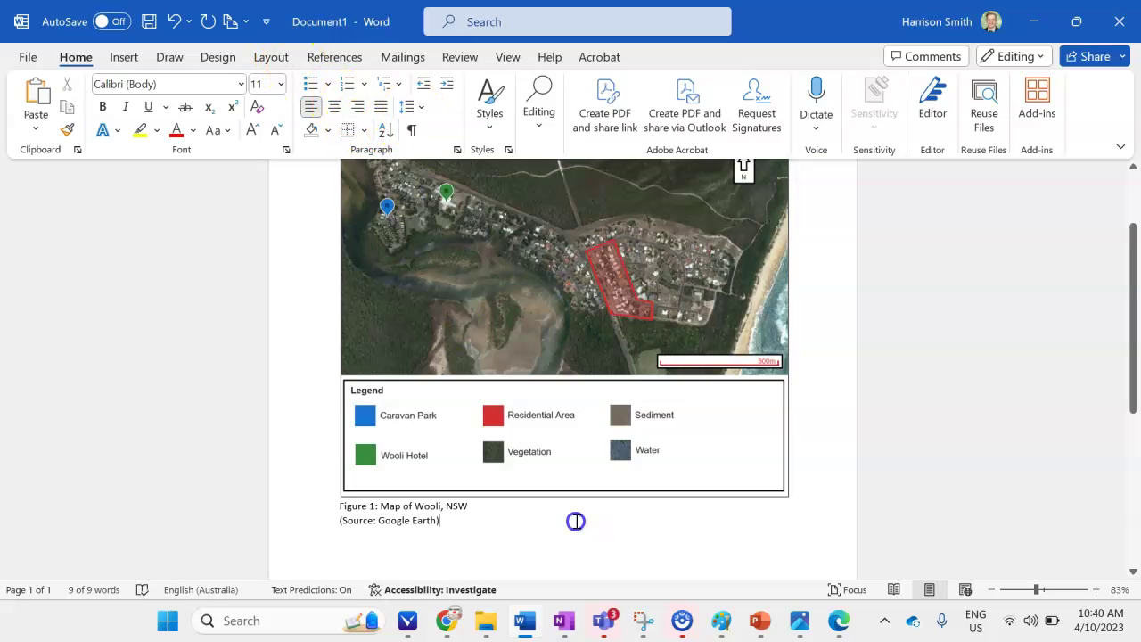
scroll(571, 526, "up", 3)
scroll(562, 400, "down", 1)
scroll(562, 399, "down", 1)
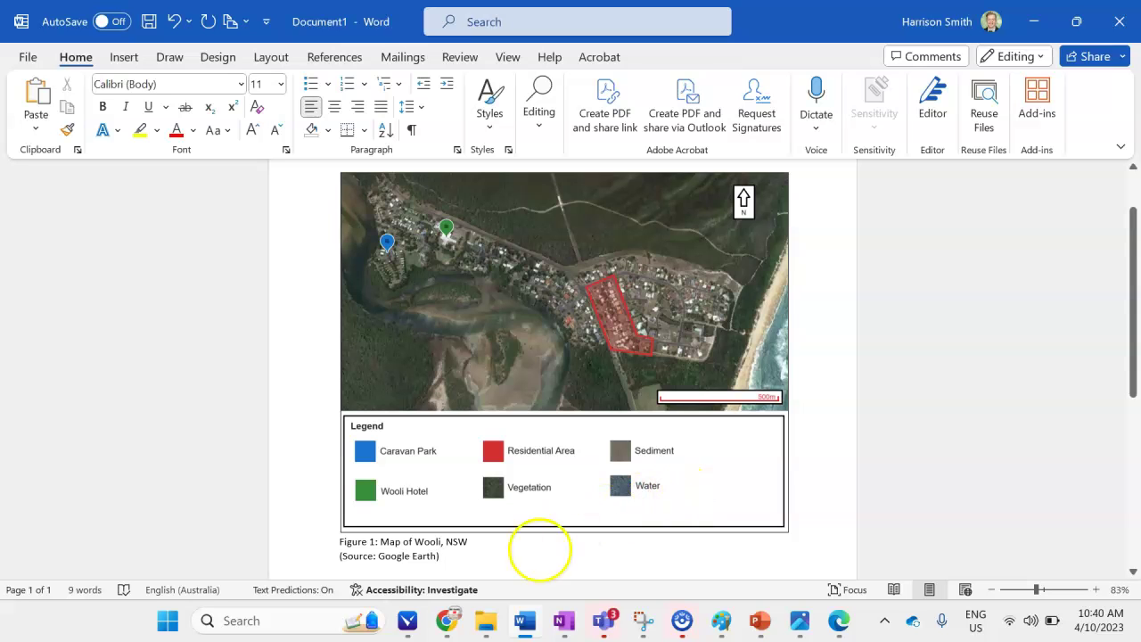
Switch to Google Earth in Chrome, export the project as a KML file and show it among the recent downloads.
mouse_move(447, 620)
left_click(544, 557)
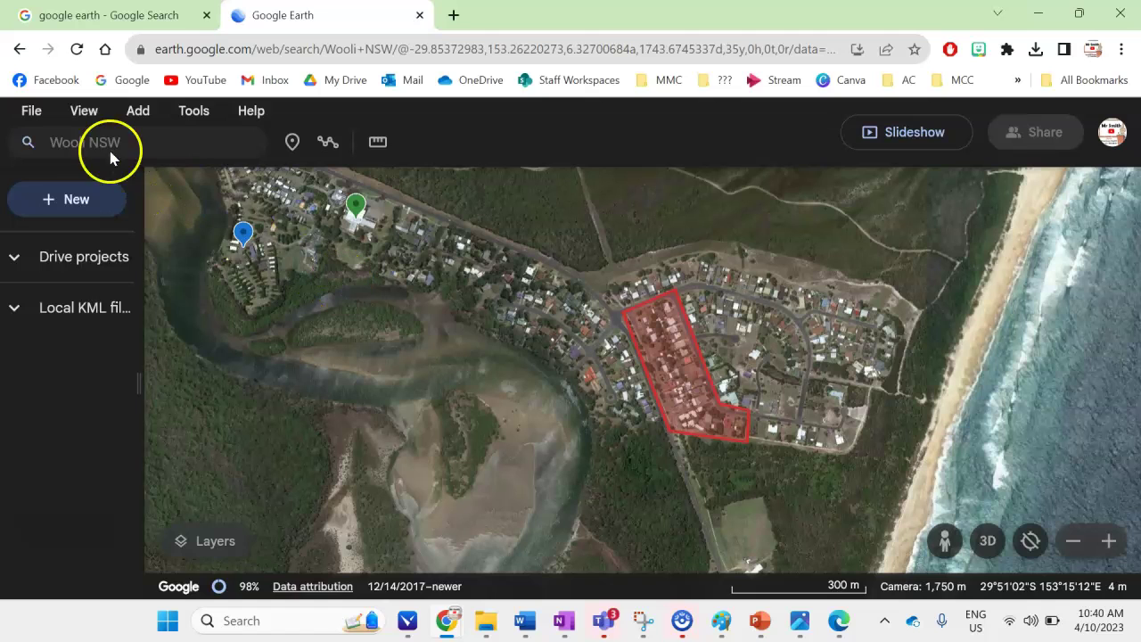
left_click(30, 111)
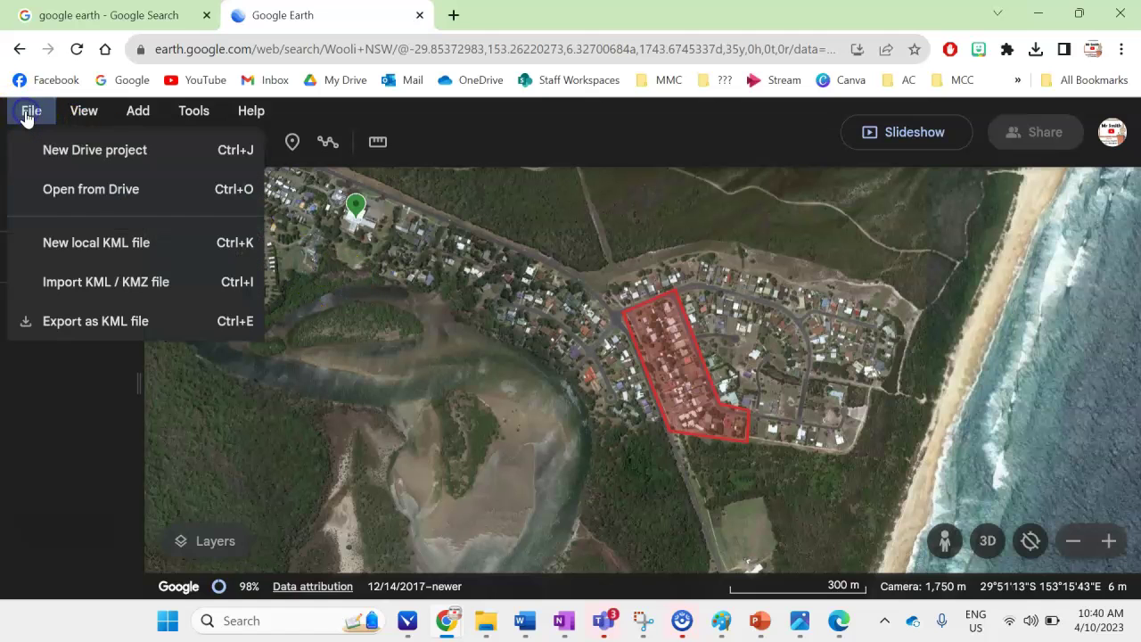
left_click(121, 332)
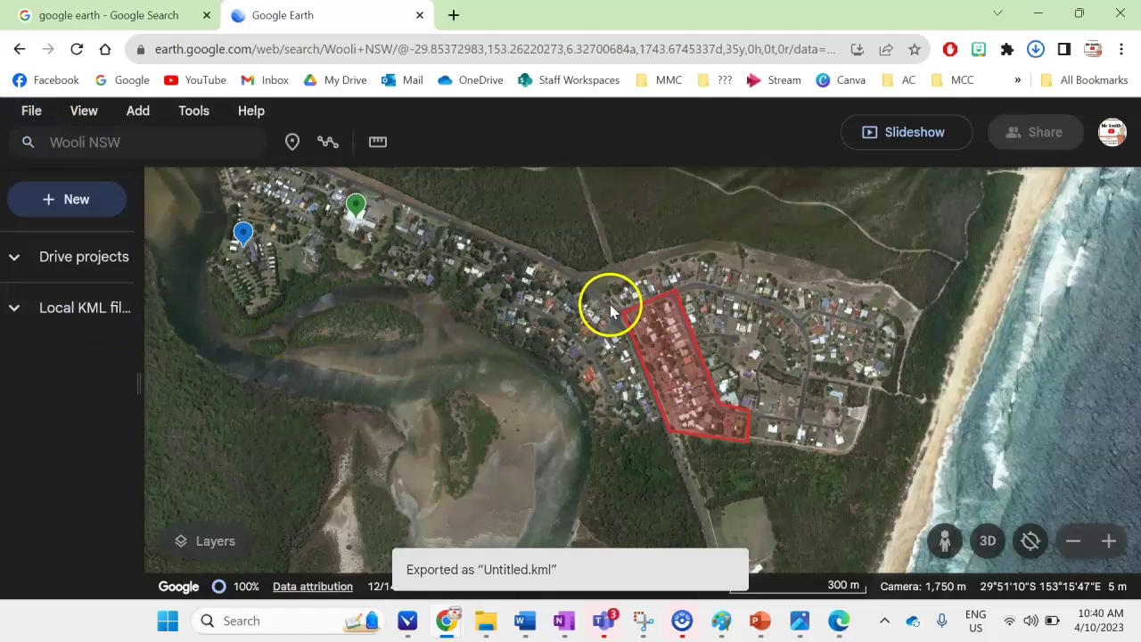
left_click(1035, 49)
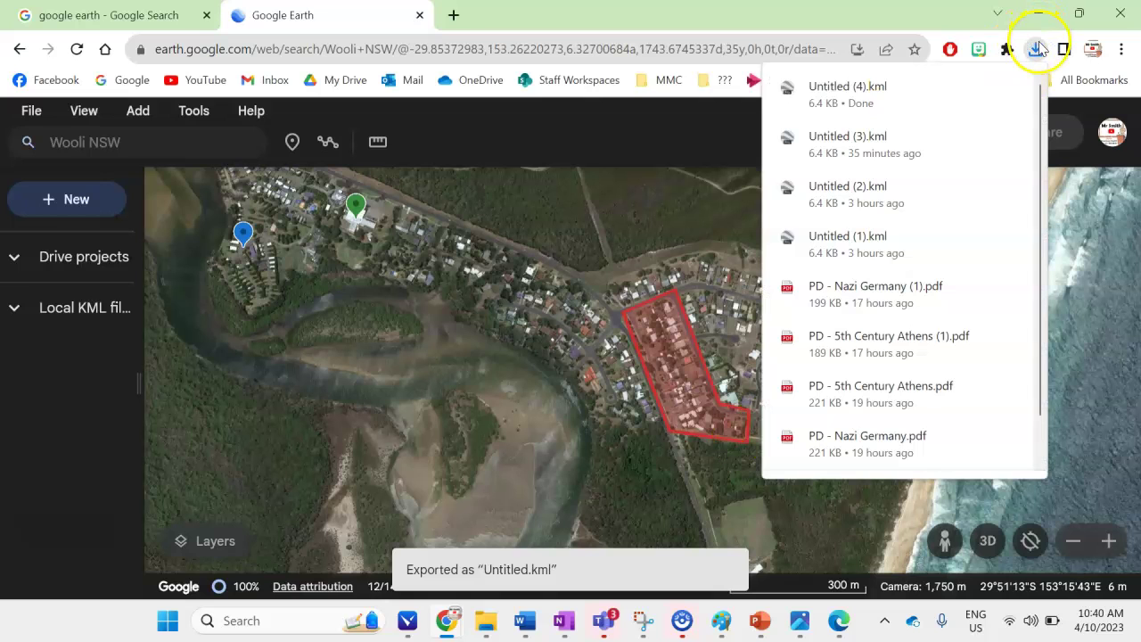
left_click(25, 111)
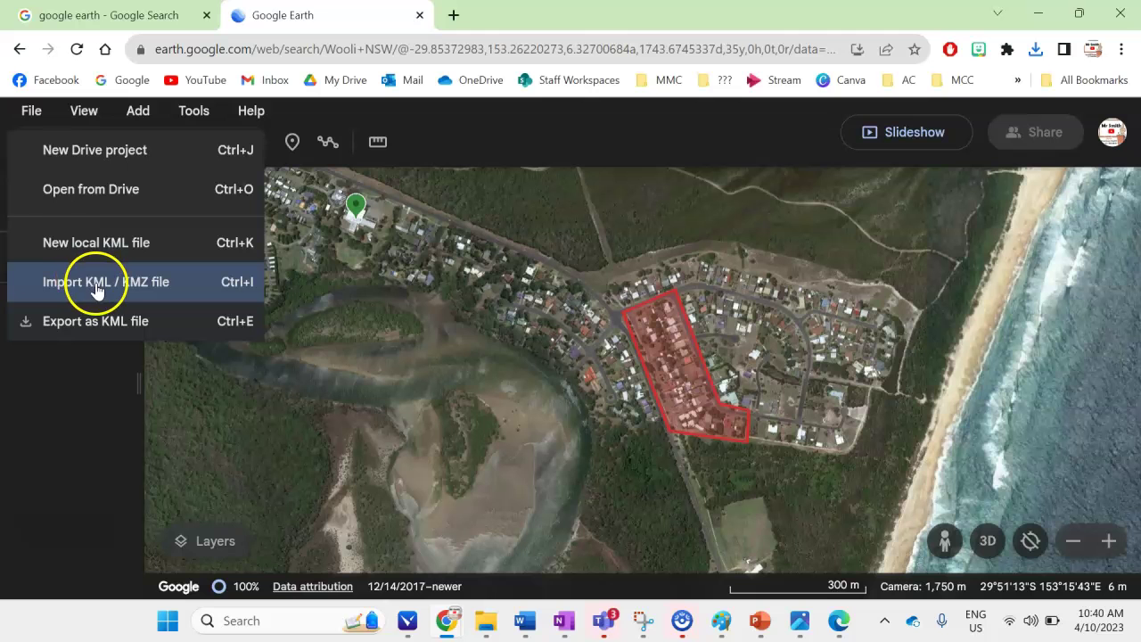
left_click(436, 439)
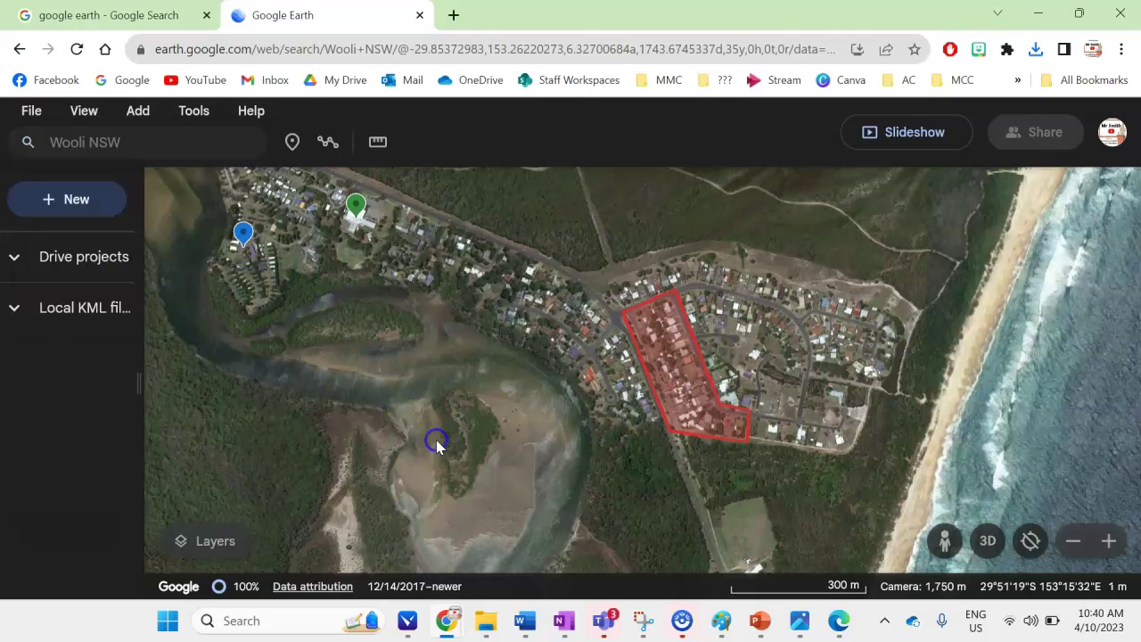
left_click_drag(436, 416, 478, 456)
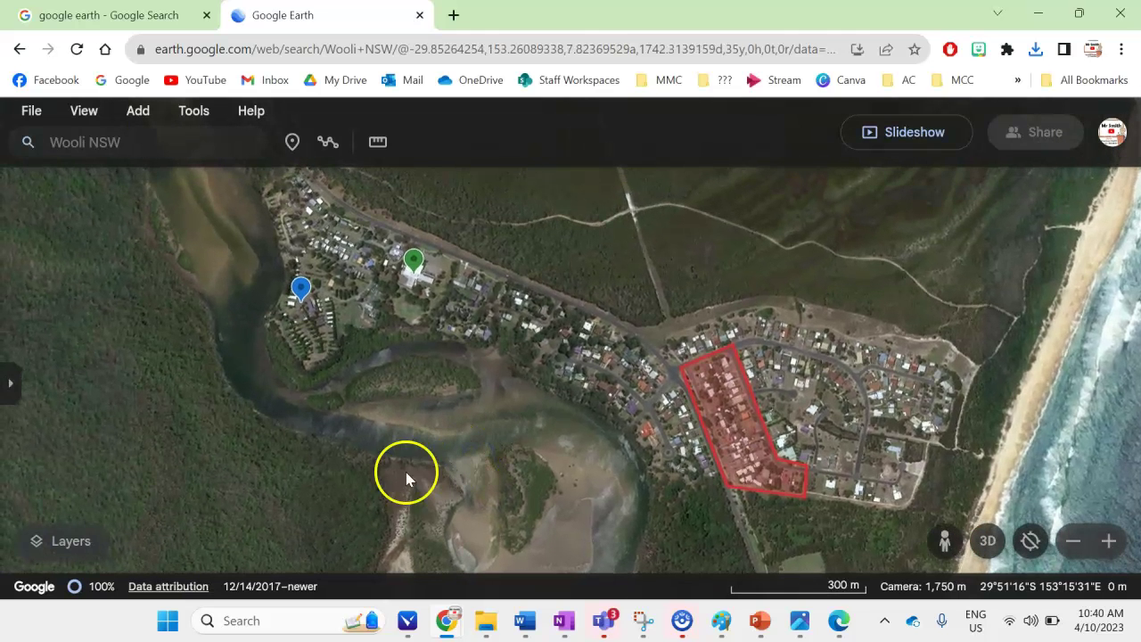